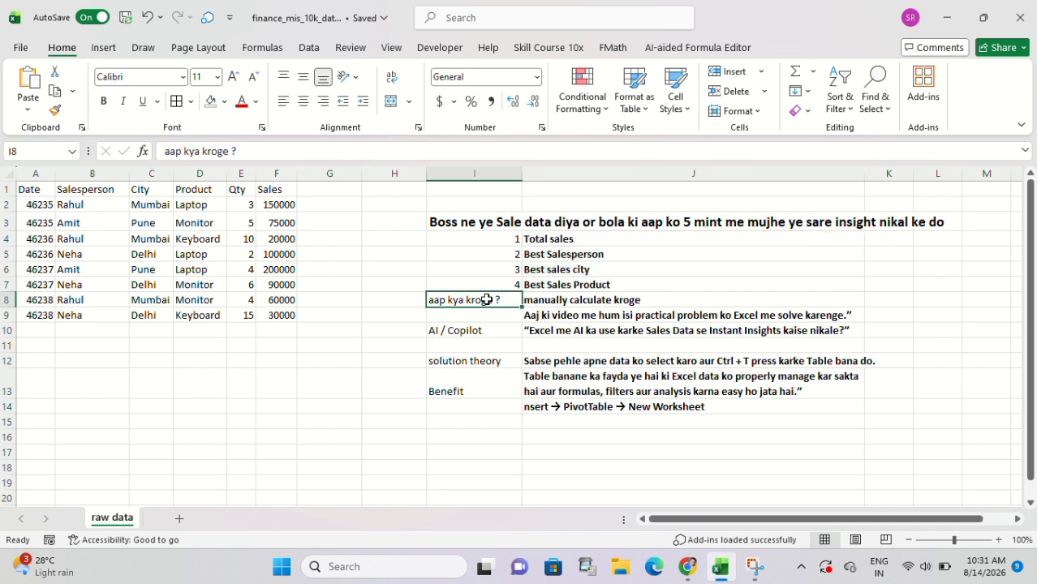
Examine the raw sales data alongside the notes on the requested insights, the AI/Copilot question and the table and PivotTable solution.
{"action": "left_click", "coordinate": [585, 302]}
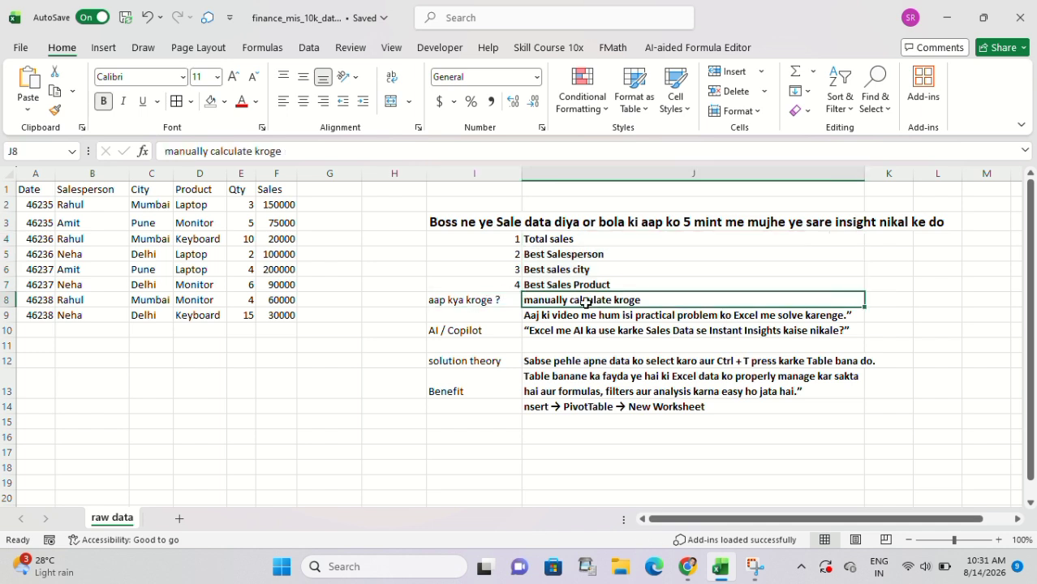
{"action": "left_click", "coordinate": [556, 314]}
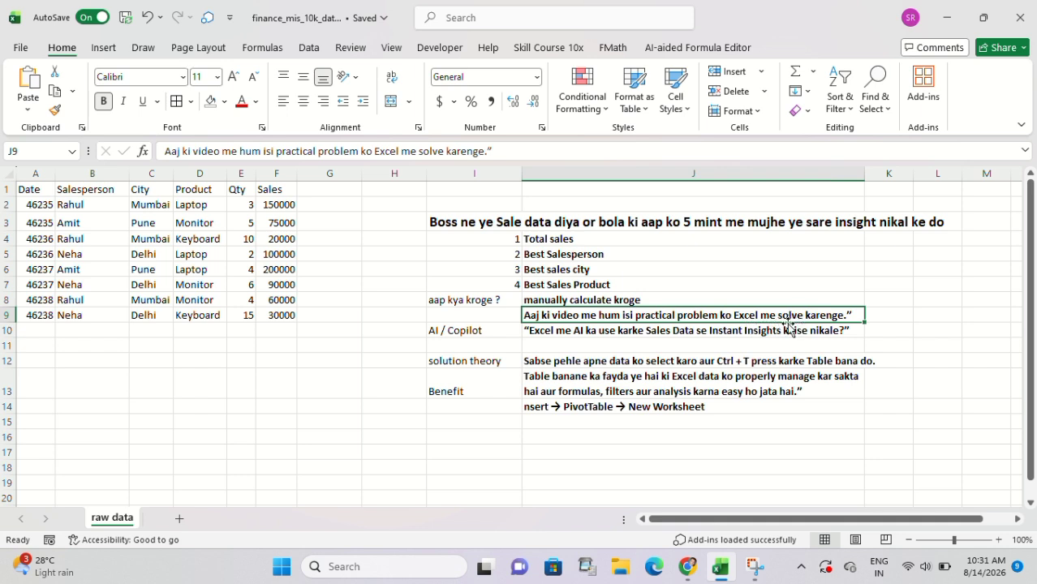
{"action": "left_click", "coordinate": [457, 331]}
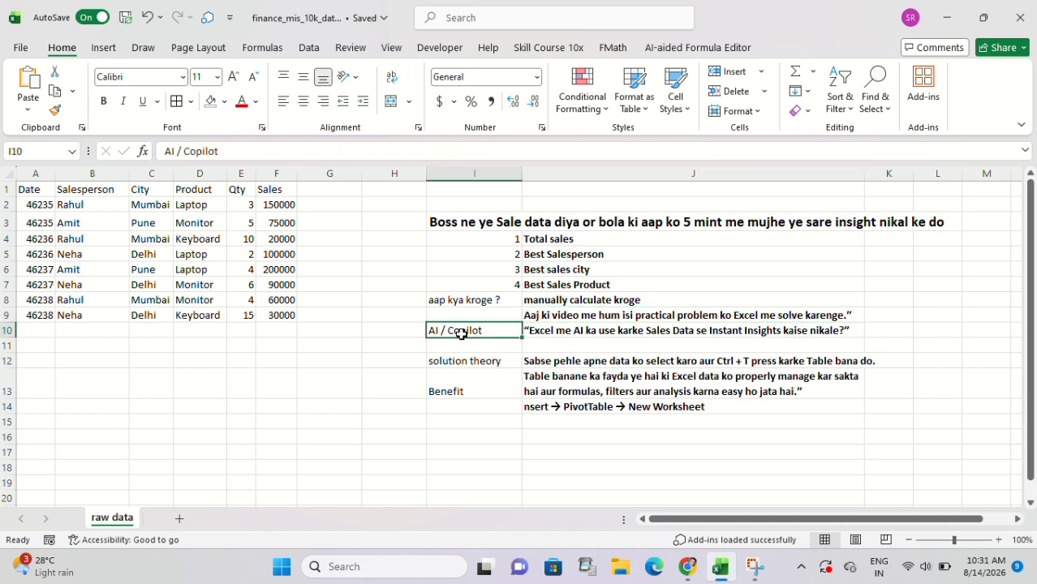
{"action": "left_click", "coordinate": [568, 334]}
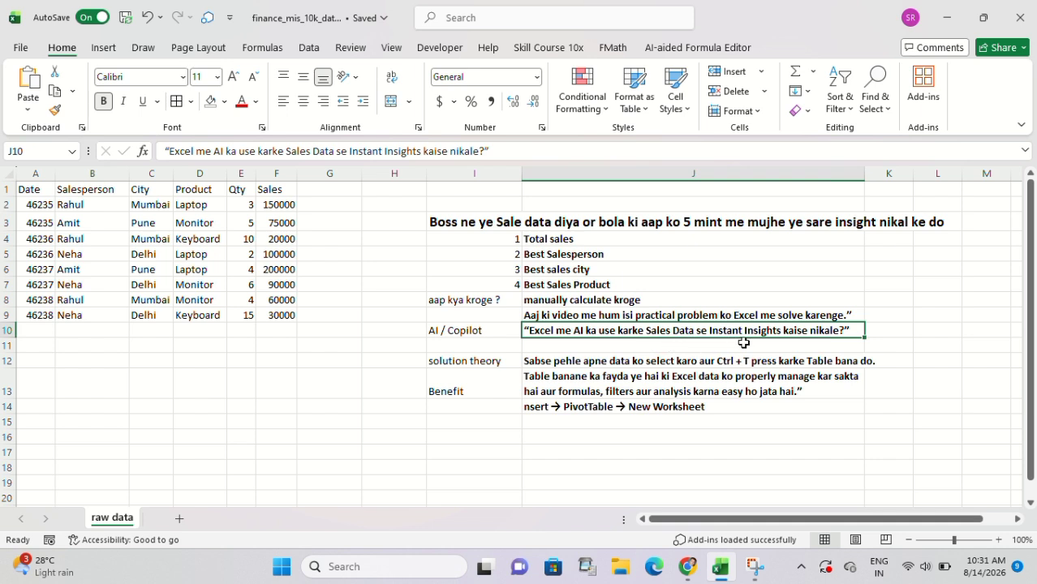
{"action": "left_click", "coordinate": [149, 240]}
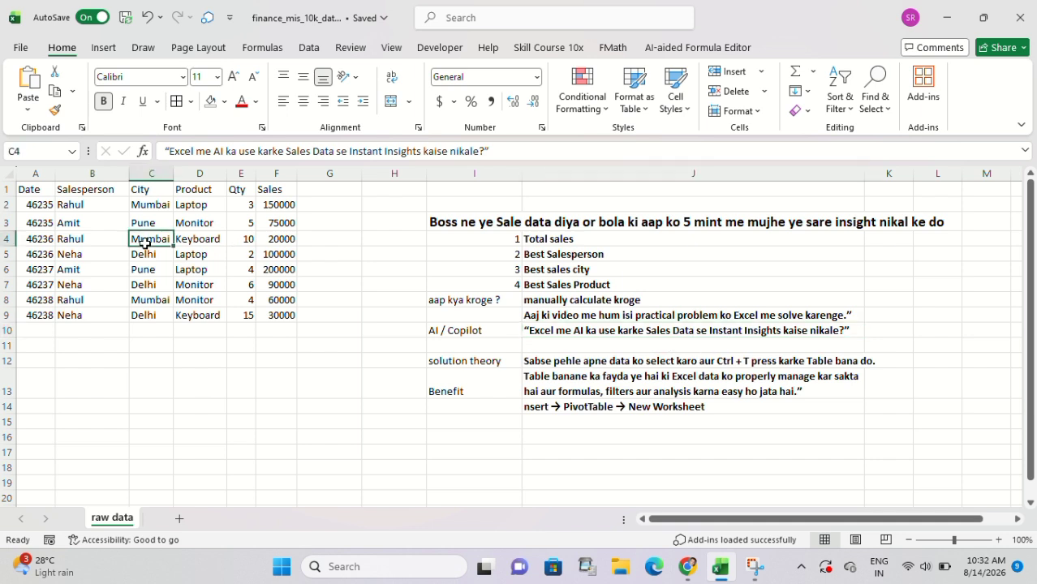
{"action": "mouse_move", "coordinate": [39, 192]}
{"action": "left_mouse_down"}
{"action": "mouse_move", "coordinate": [277, 301]}
{"action": "mouse_move", "coordinate": [284, 316]}
{"action": "left_mouse_up"}
{"action": "left_click_drag", "start_coordinate": [551, 238], "coordinate": [563, 288]}
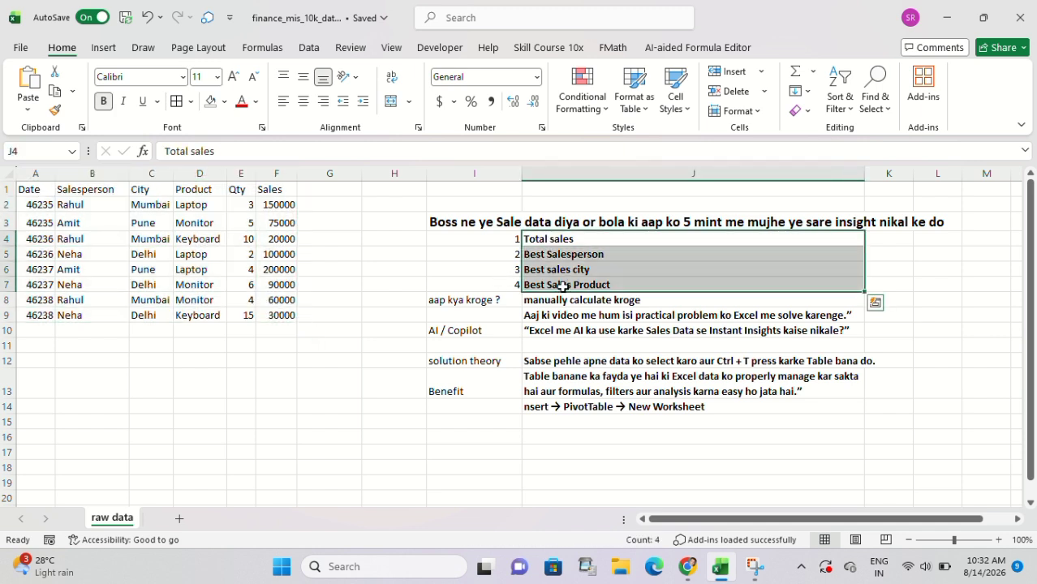
{"action": "left_click", "coordinate": [114, 228]}
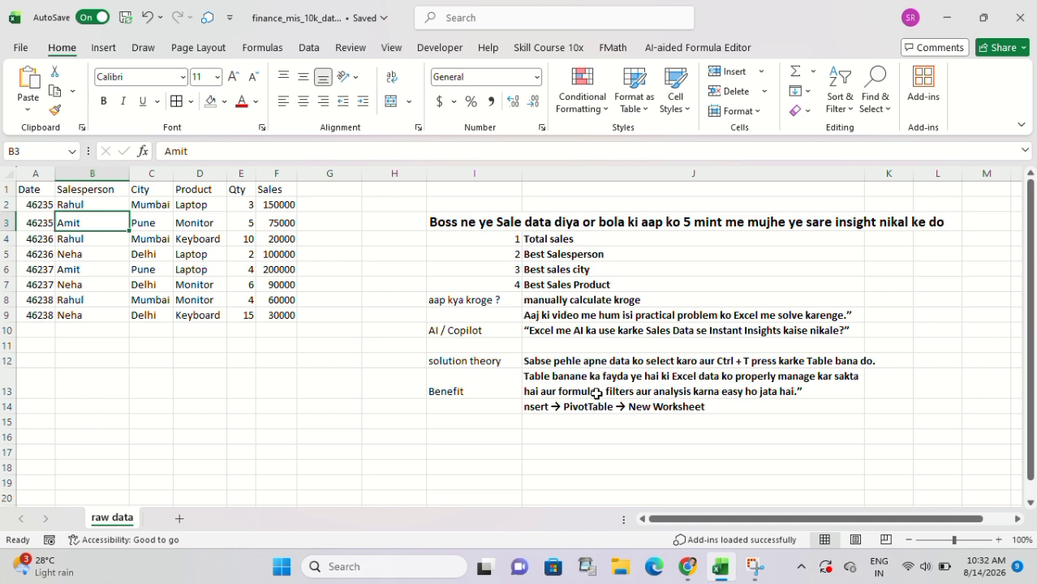
{"action": "left_click_drag", "start_coordinate": [590, 362], "coordinate": [621, 406]}
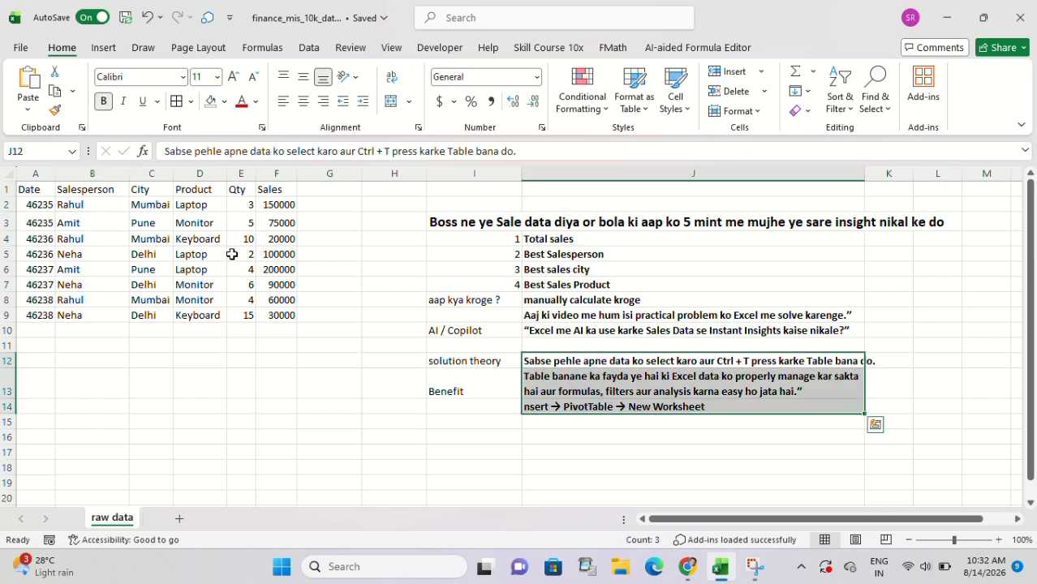
Convert the sales data in A1:F9 into an Excel table, keeping the first row as headers.
{"action": "left_click", "coordinate": [47, 192]}
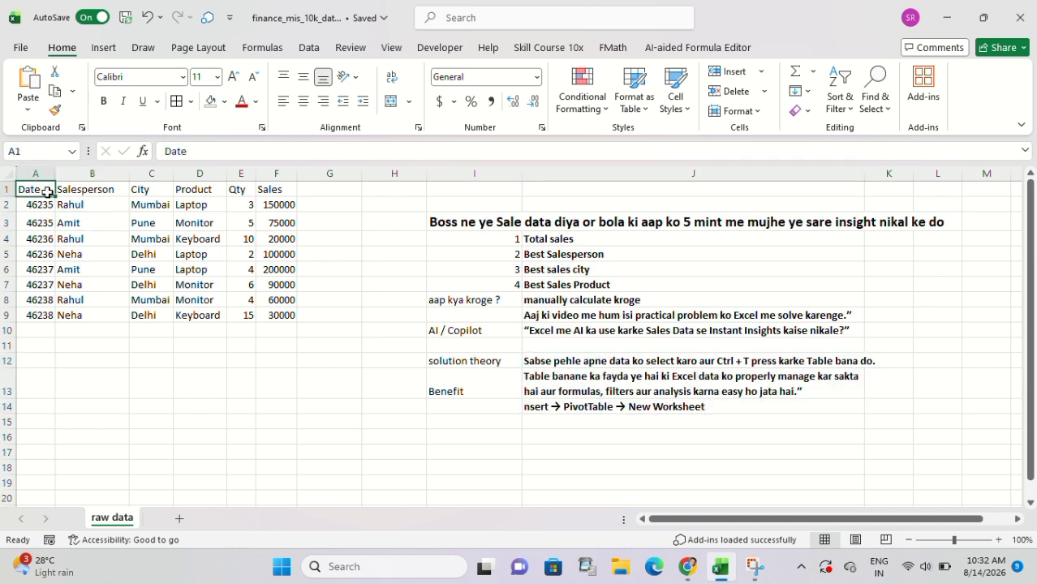
{"action": "left_click", "coordinate": [119, 249]}
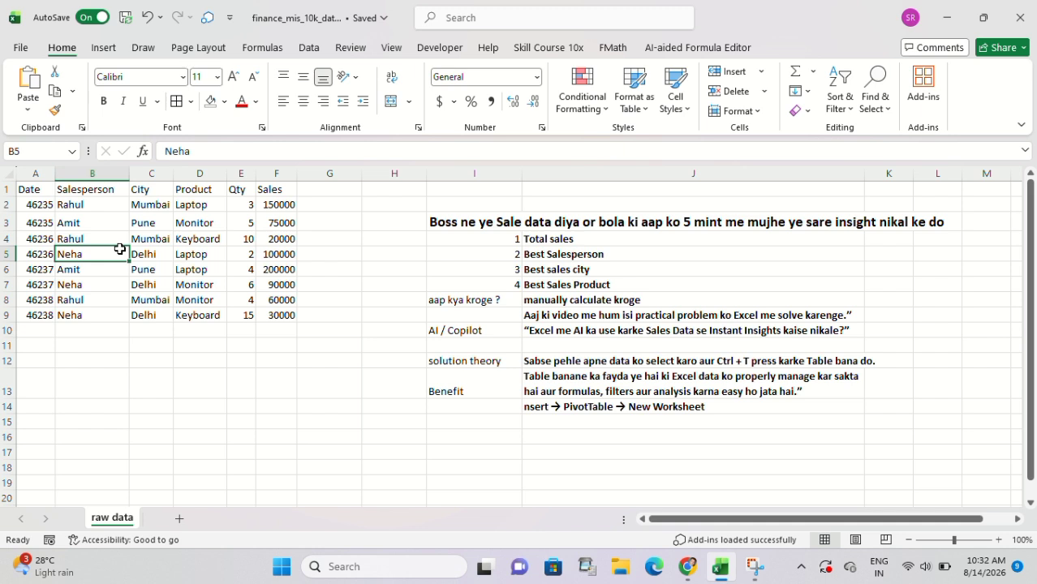
{"action": "key", "text": "ctrl+a"}
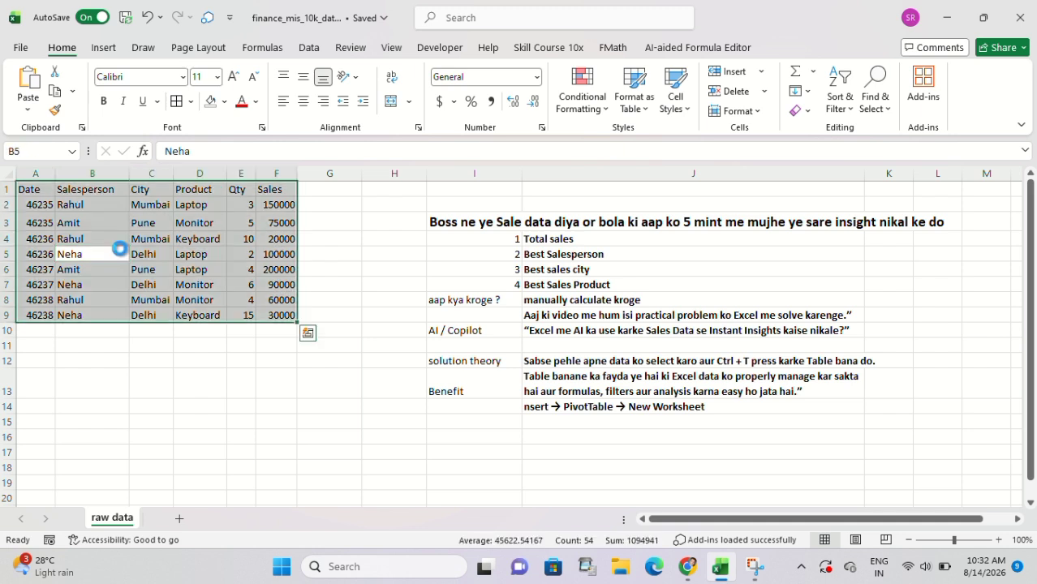
{"action": "key", "text": "ctrl+t"}
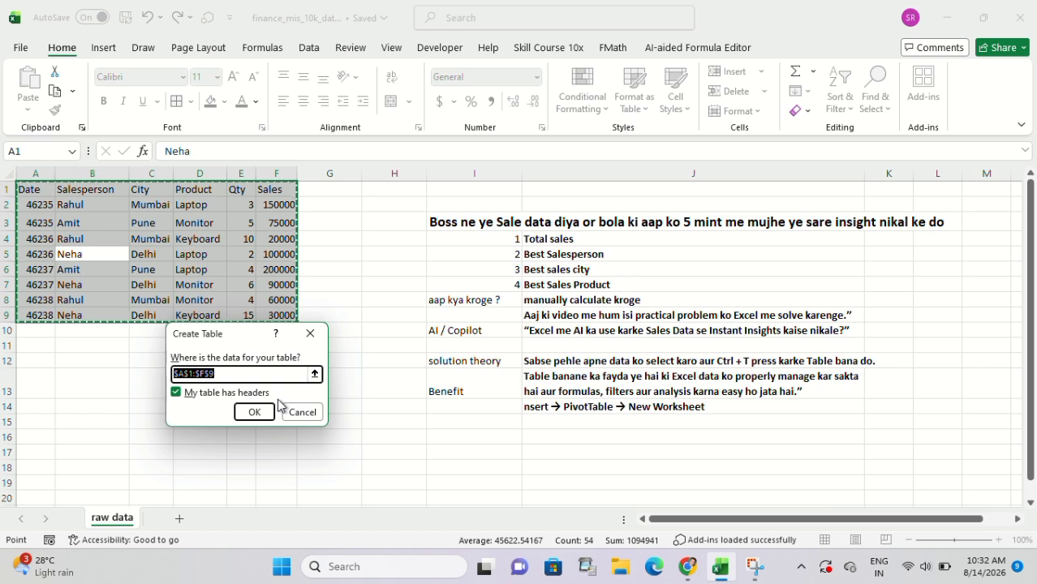
{"action": "left_click", "coordinate": [176, 393]}
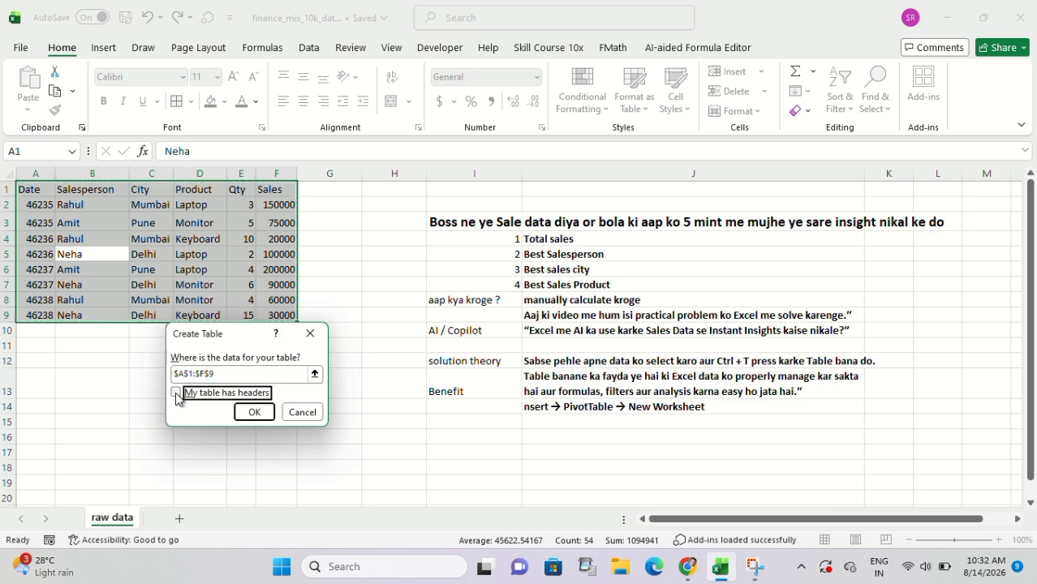
{"action": "left_click", "coordinate": [254, 412]}
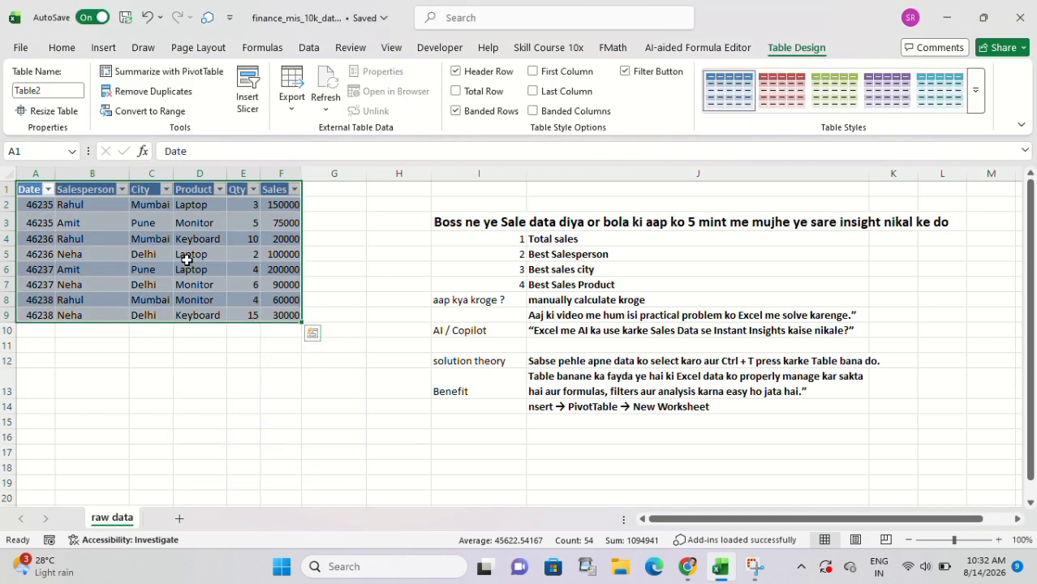
Apply borders to all the data cells of the sales table.
{"action": "left_click", "coordinate": [464, 391]}
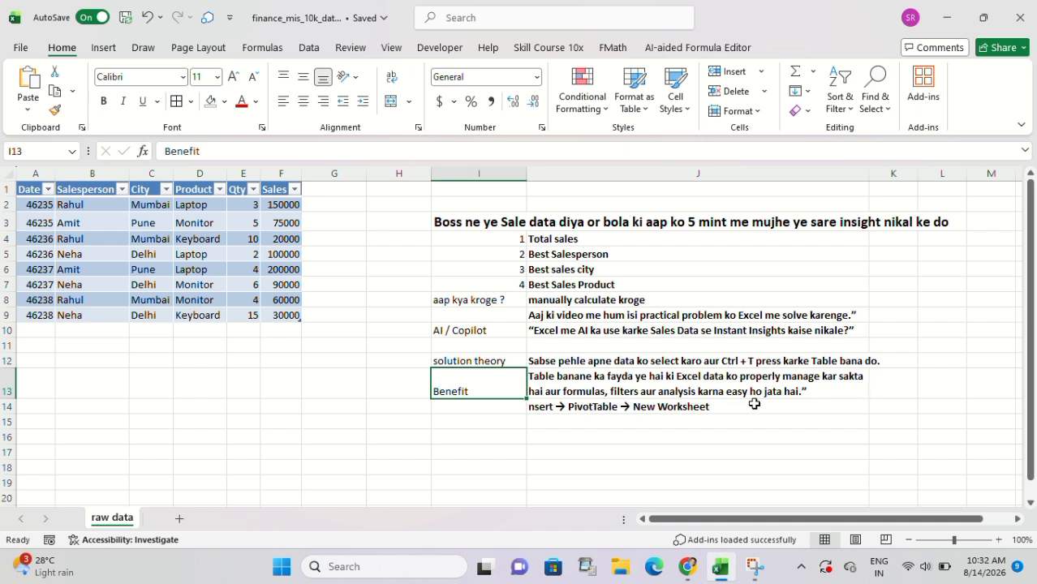
{"action": "left_click", "coordinate": [216, 280]}
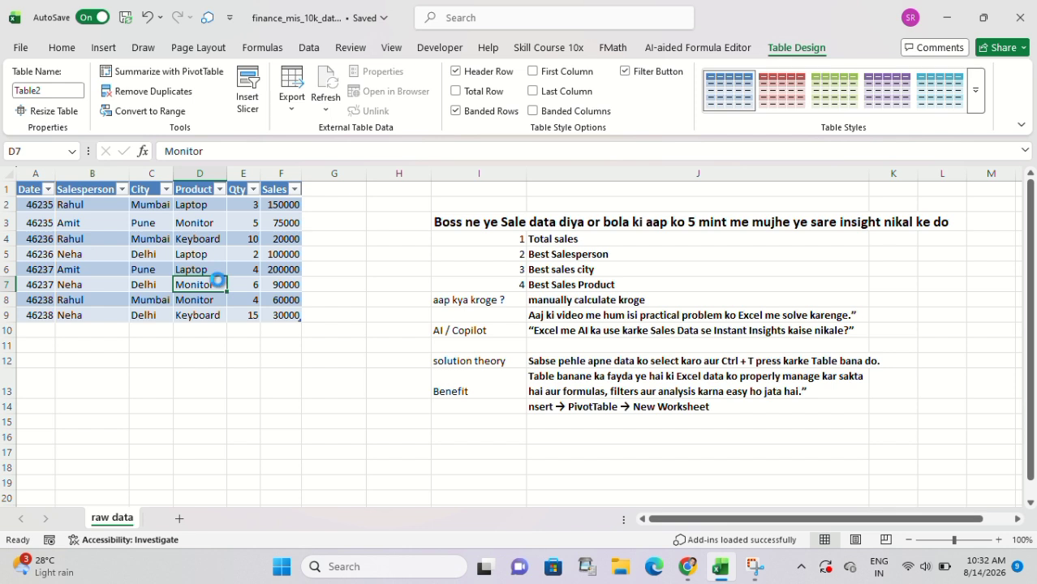
{"action": "key", "text": "ctrl+a"}
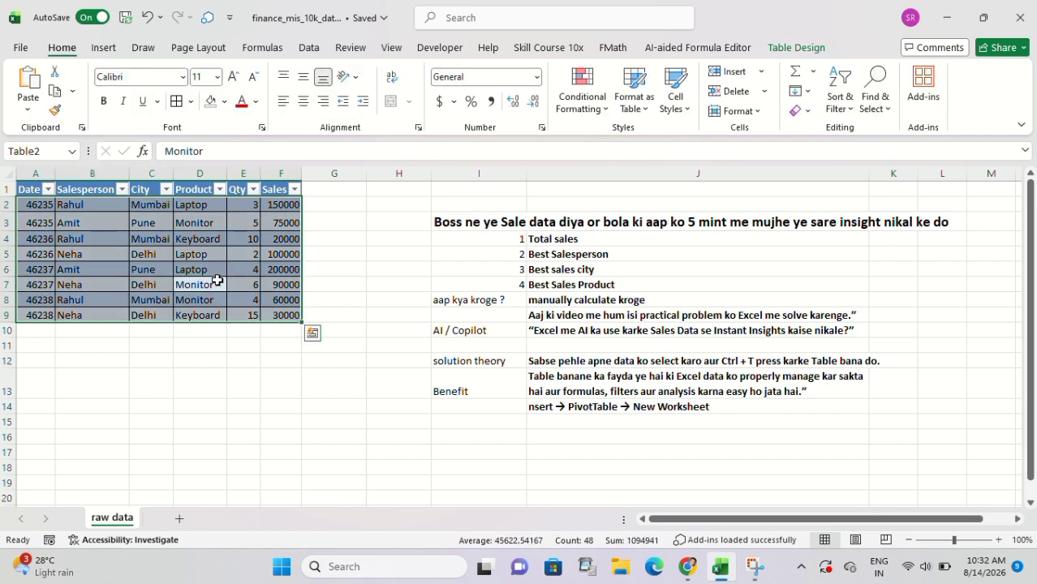
{"action": "left_click", "coordinate": [230, 341]}
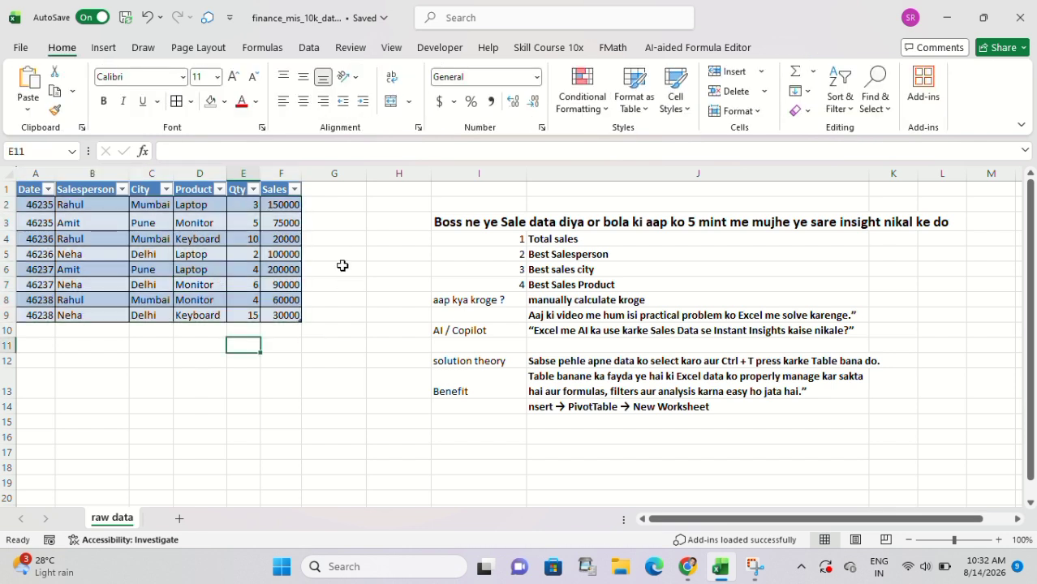
Total the Sales column in F10 with a SUM formula over Table2[Sales].
{"action": "left_click", "coordinate": [549, 240]}
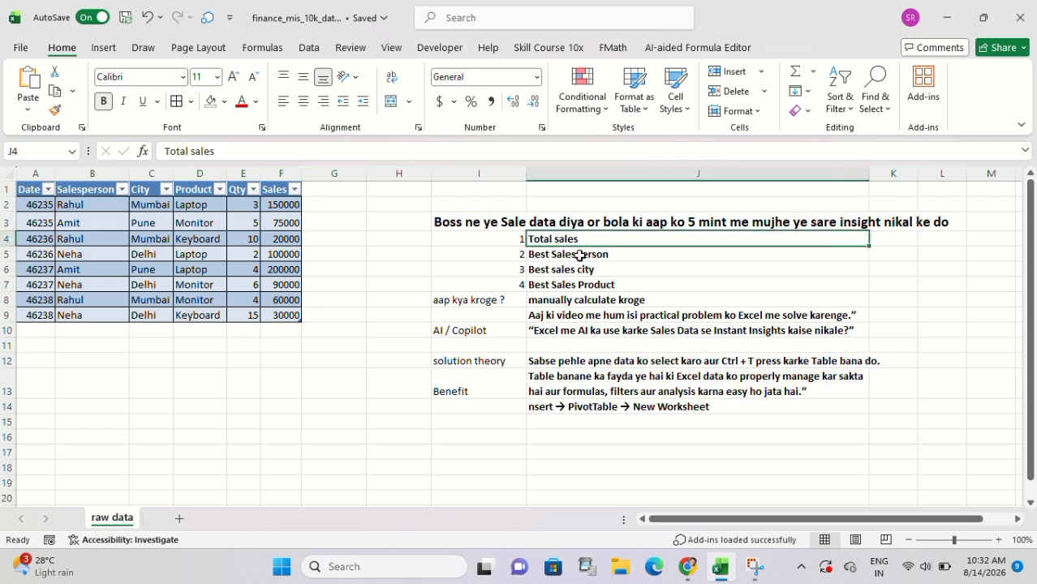
{"action": "left_click", "coordinate": [274, 328]}
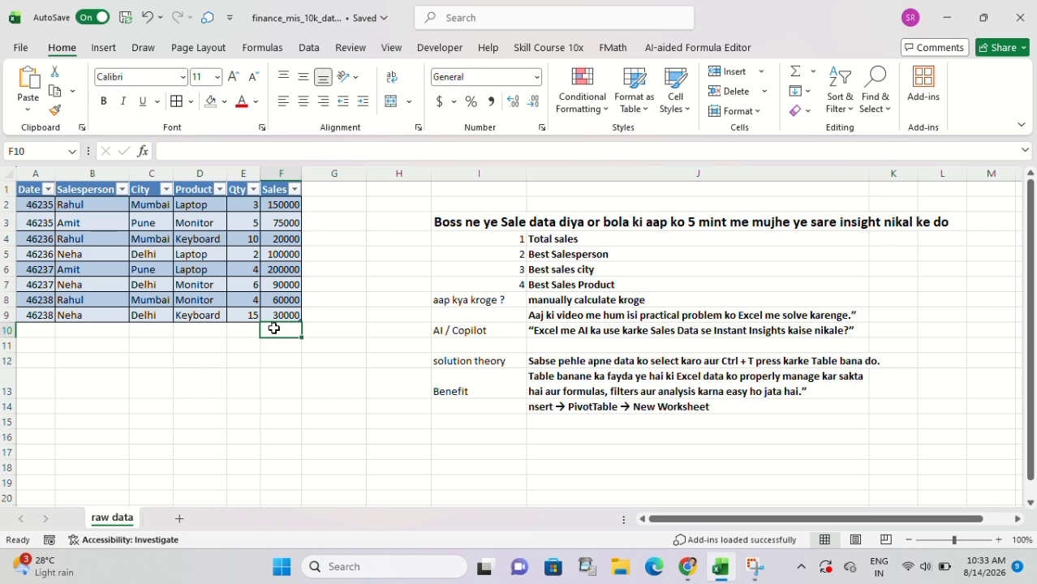
{"action": "type", "text": "=sum"}
{"action": "key", "text": "Tab"}
{"action": "left_click_drag", "start_coordinate": [290, 204], "coordinate": [292, 315]}
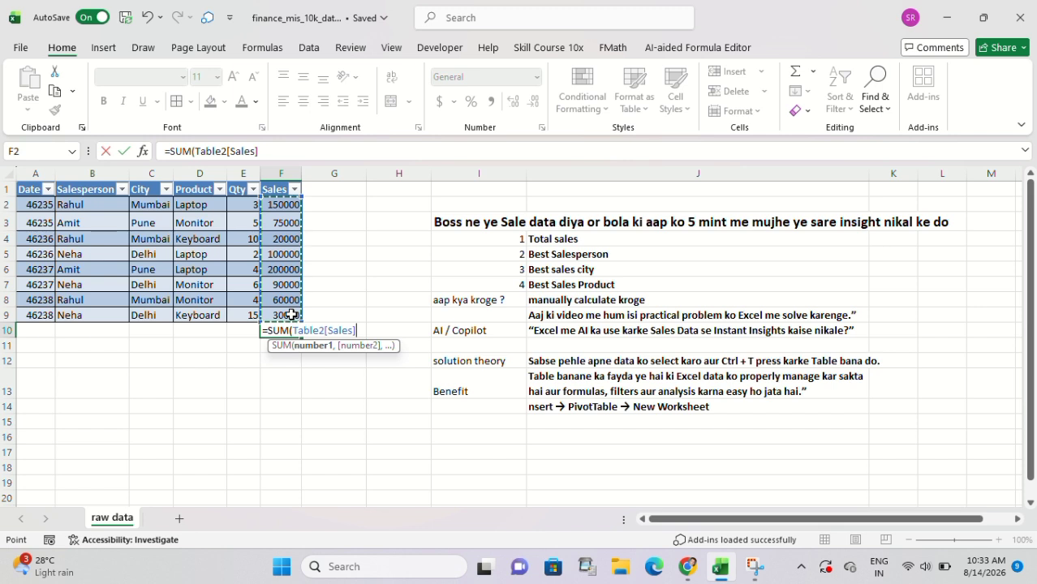
{"action": "key", "text": "Return"}
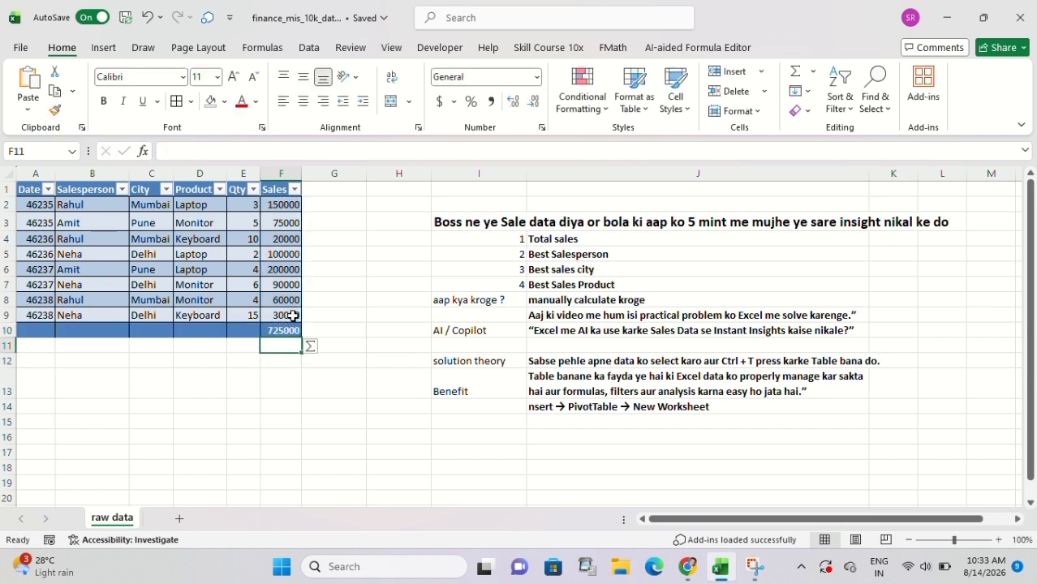
{"action": "left_click", "coordinate": [276, 326]}
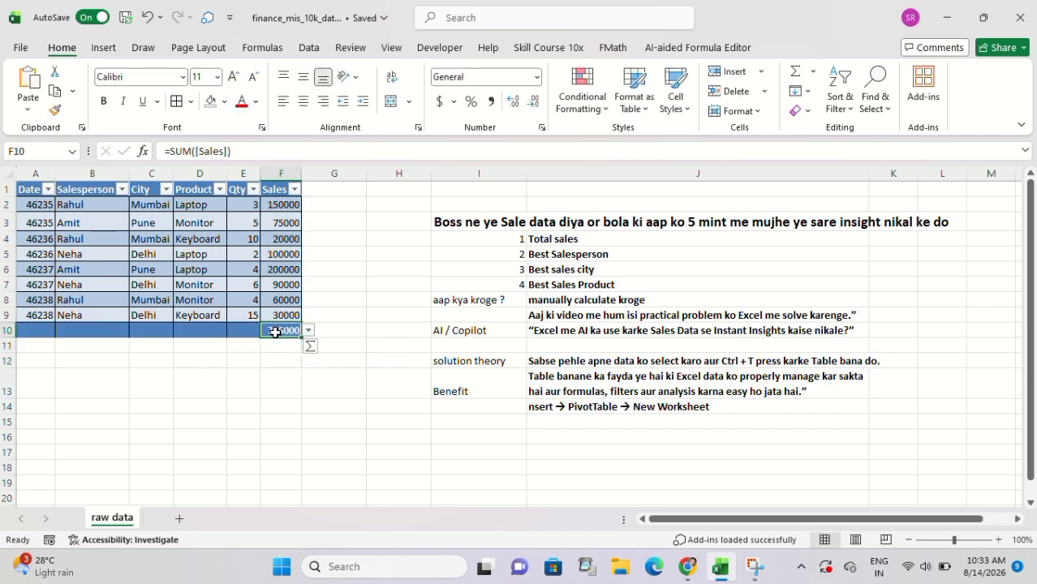
Label the total row by entering Total Sales in D10.
{"action": "left_click", "coordinate": [214, 332]}
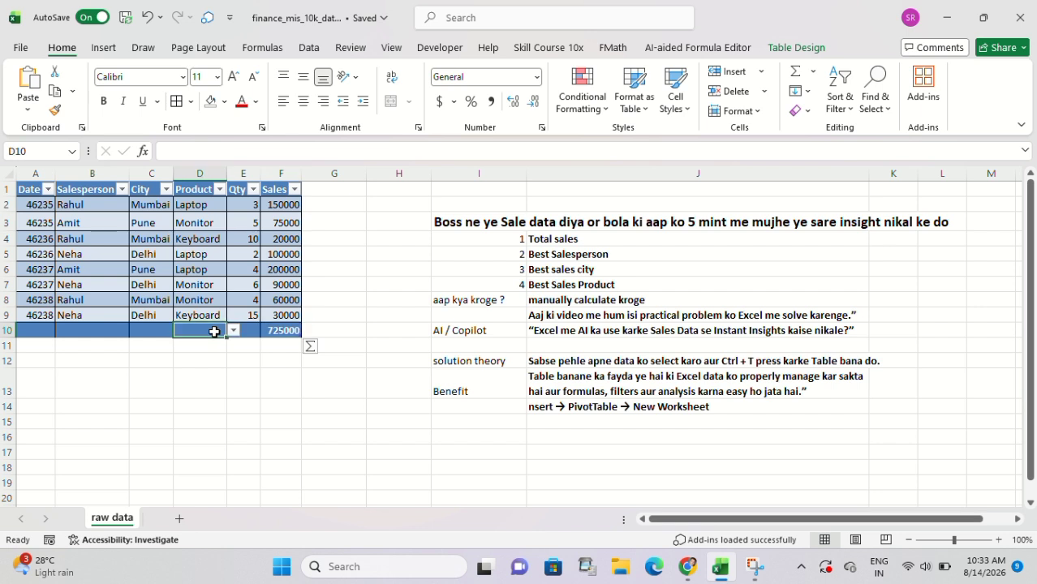
{"action": "type", "text": "tot"}
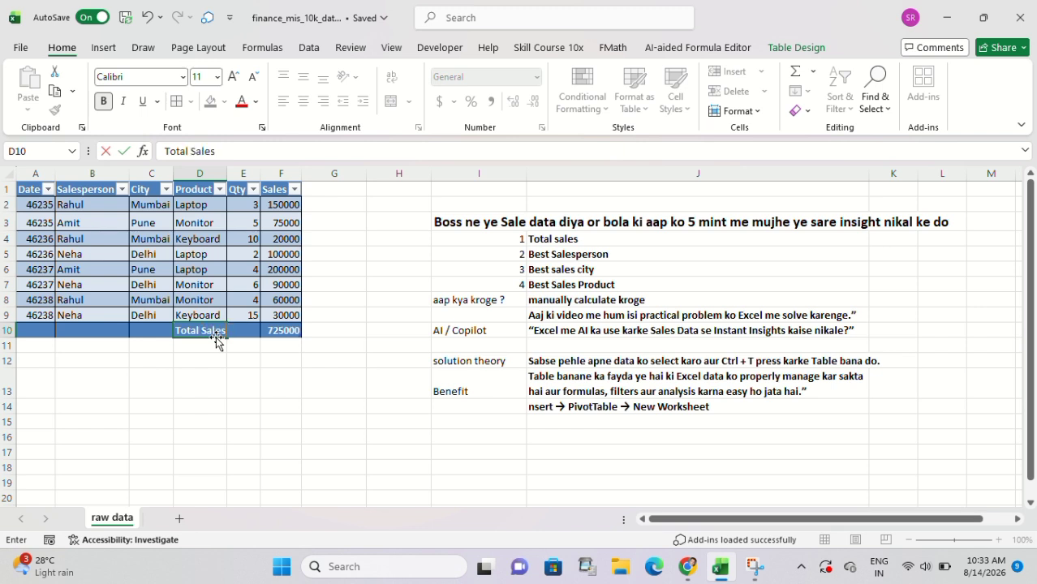
{"action": "key", "text": "Return"}
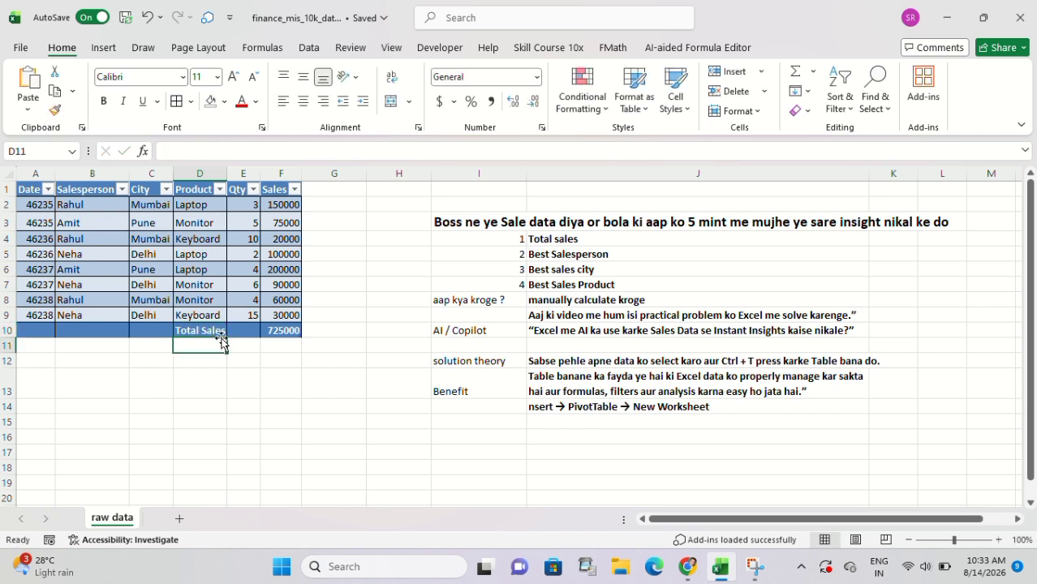
{"action": "left_click", "coordinate": [276, 336]}
Mark the Total sales item in J4 of the notes as done with the standard orange fill.
{"action": "left_click", "coordinate": [540, 237]}
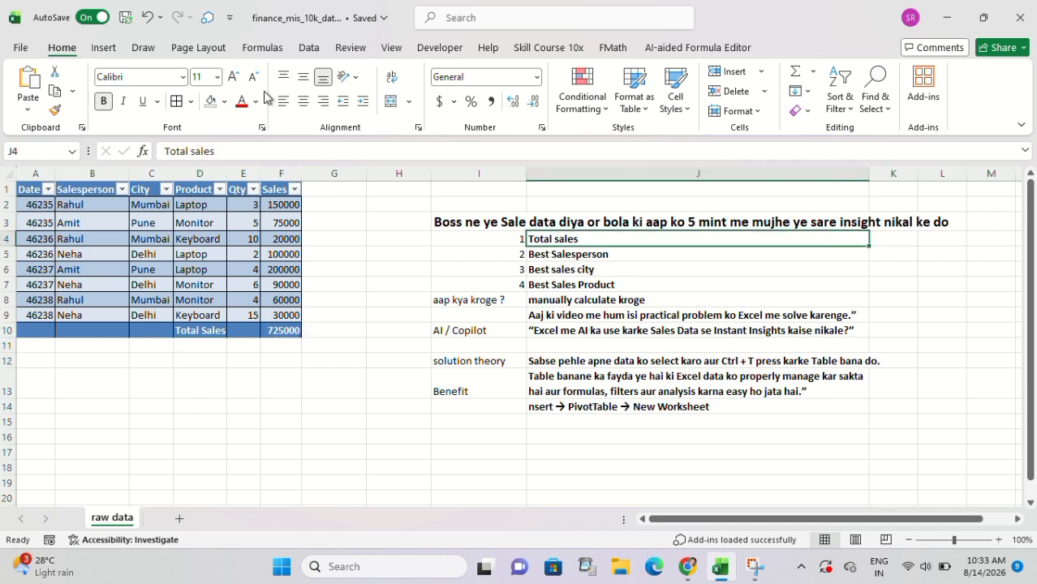
{"action": "left_click", "coordinate": [223, 102]}
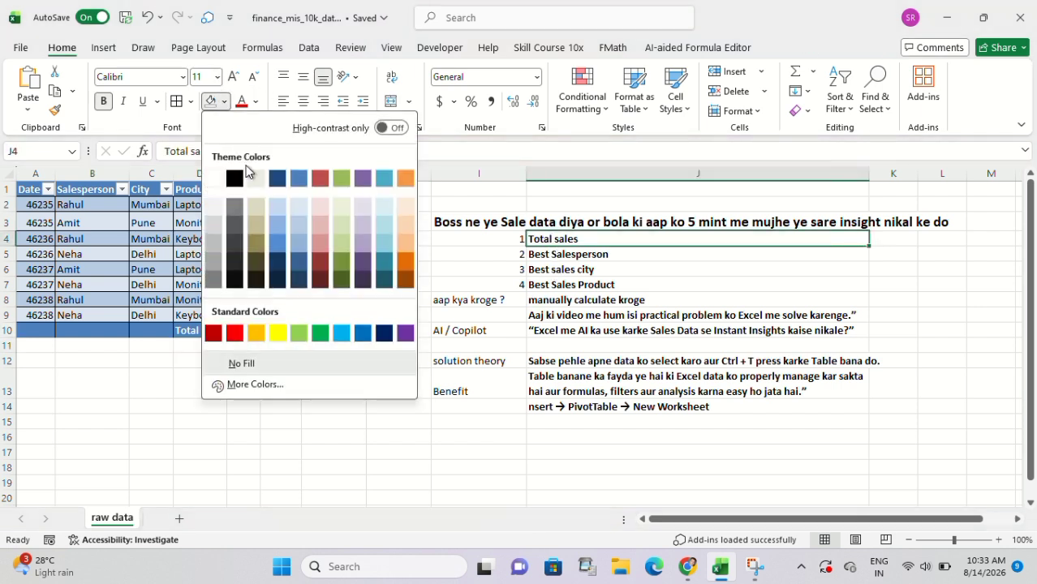
{"action": "left_click", "coordinate": [254, 333]}
{"action": "left_click", "coordinate": [562, 261]}
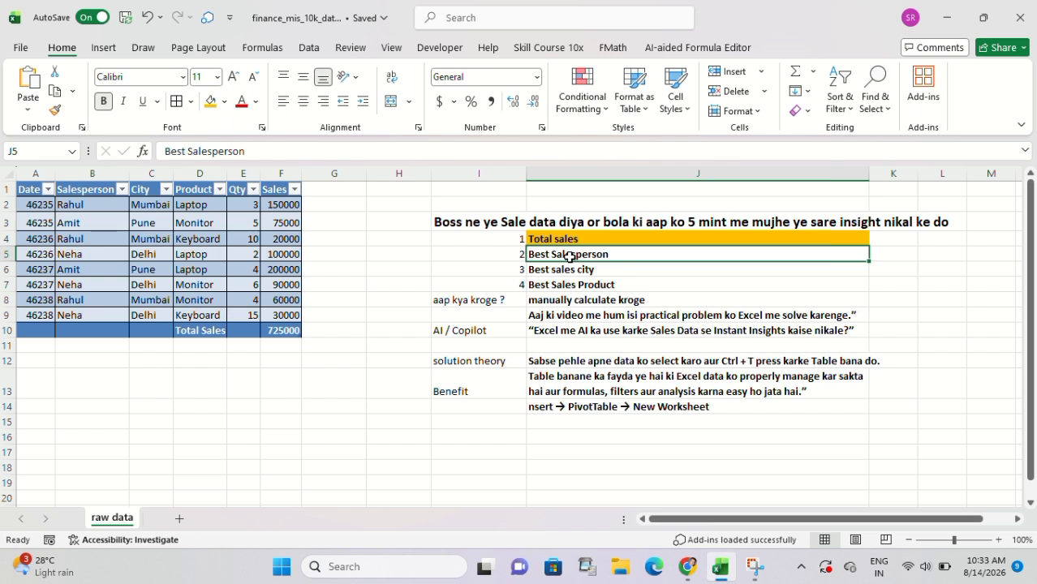
Create a PivotTable from the whole sales table Table2 on a new worksheet.
{"action": "left_click", "coordinate": [248, 279]}
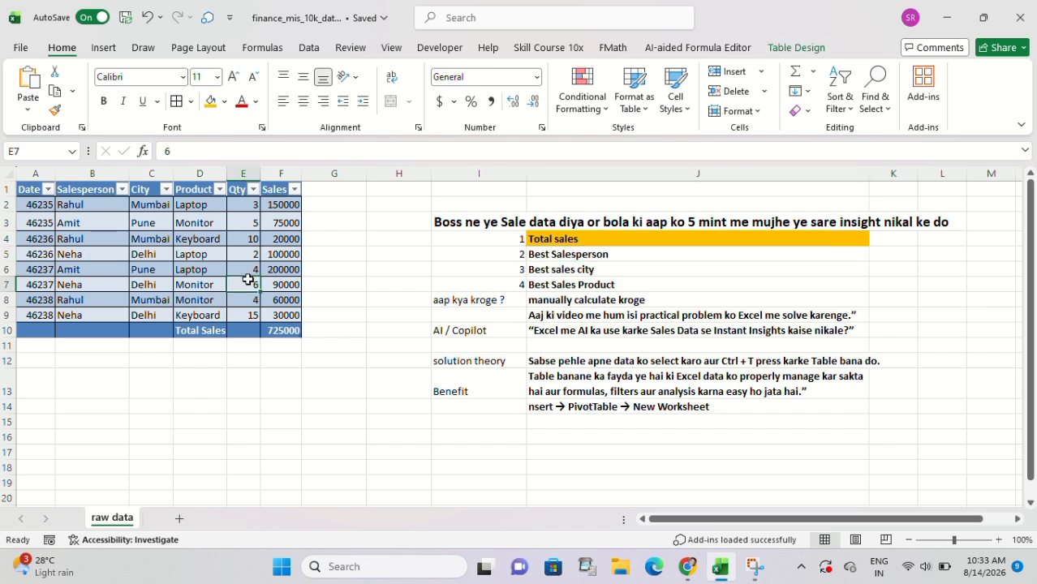
{"action": "key", "text": "ctrl+a"}
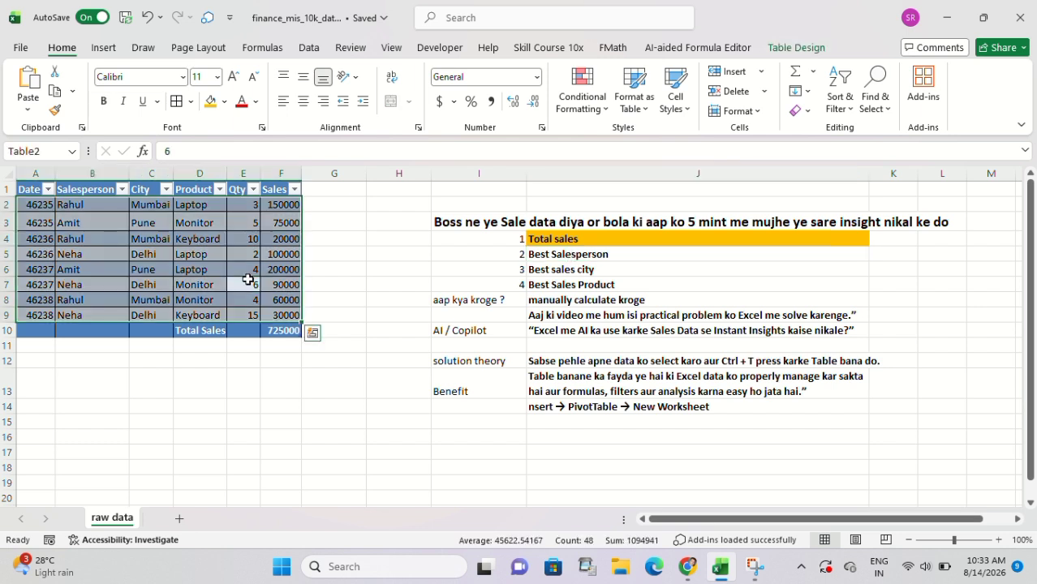
{"action": "left_click", "coordinate": [104, 47]}
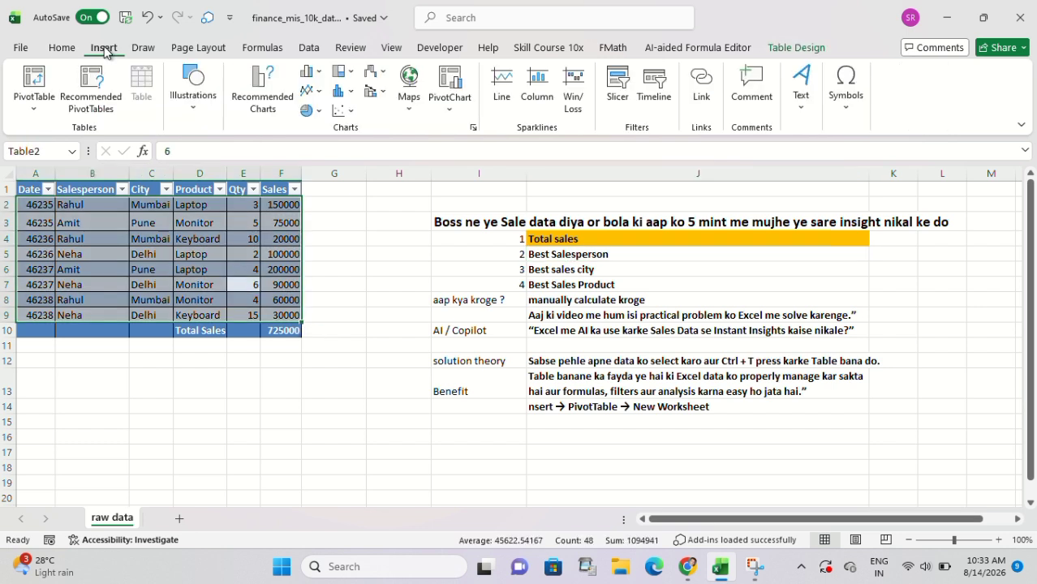
{"action": "left_click", "coordinate": [31, 112]}
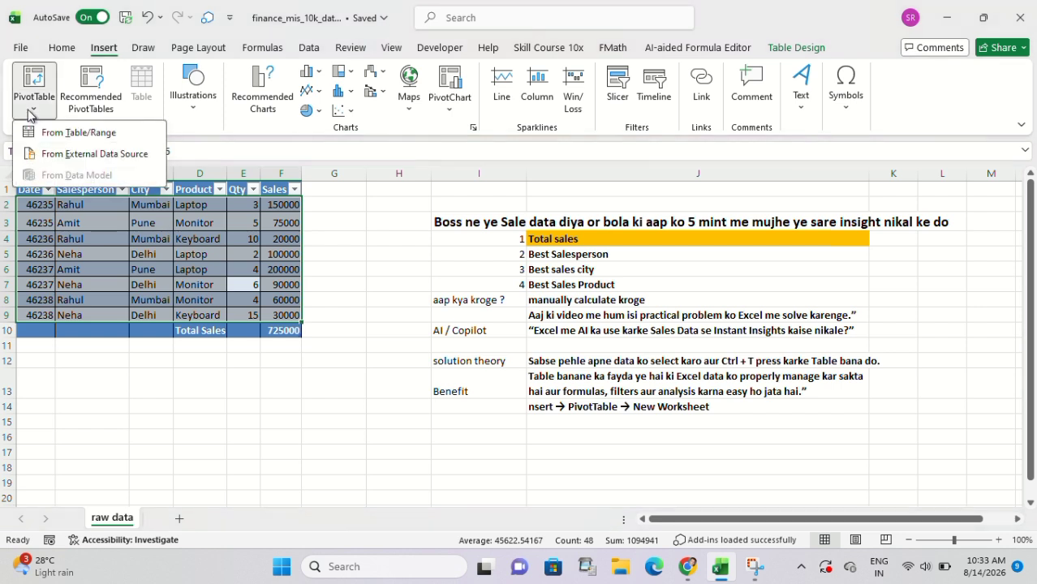
{"action": "left_click", "coordinate": [75, 134]}
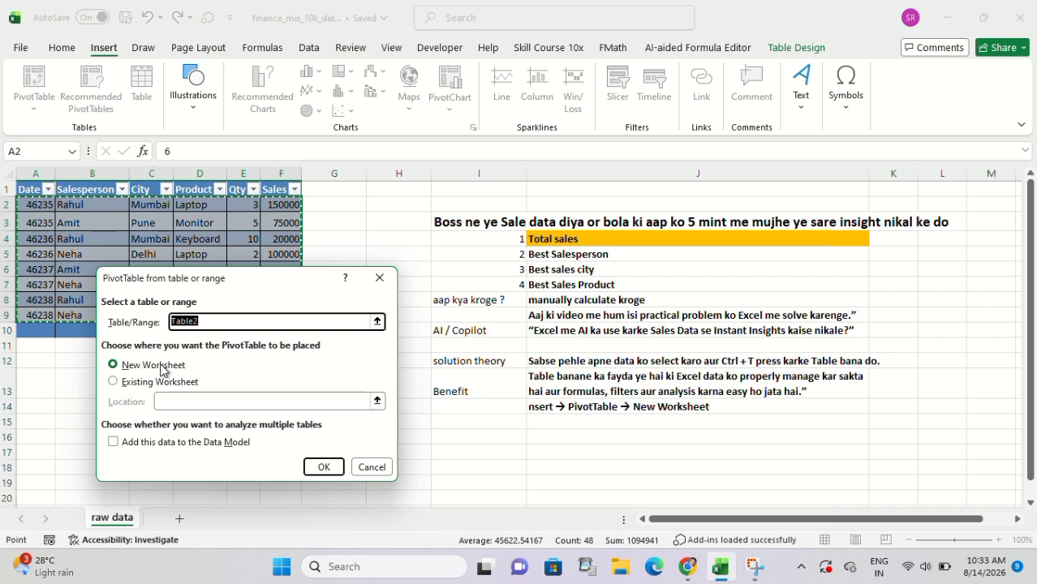
{"action": "left_click", "coordinate": [162, 370]}
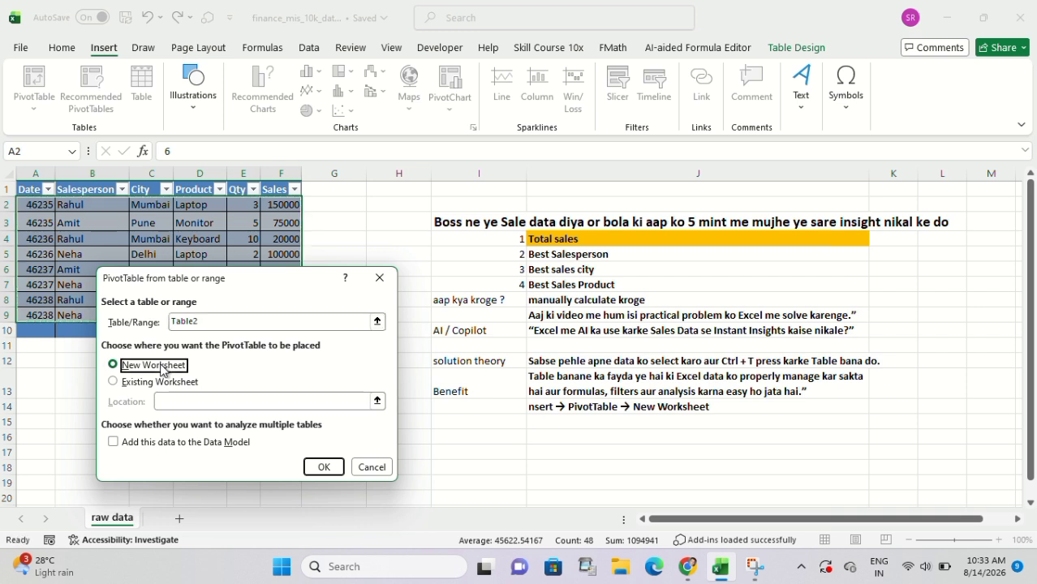
{"action": "left_click", "coordinate": [318, 466]}
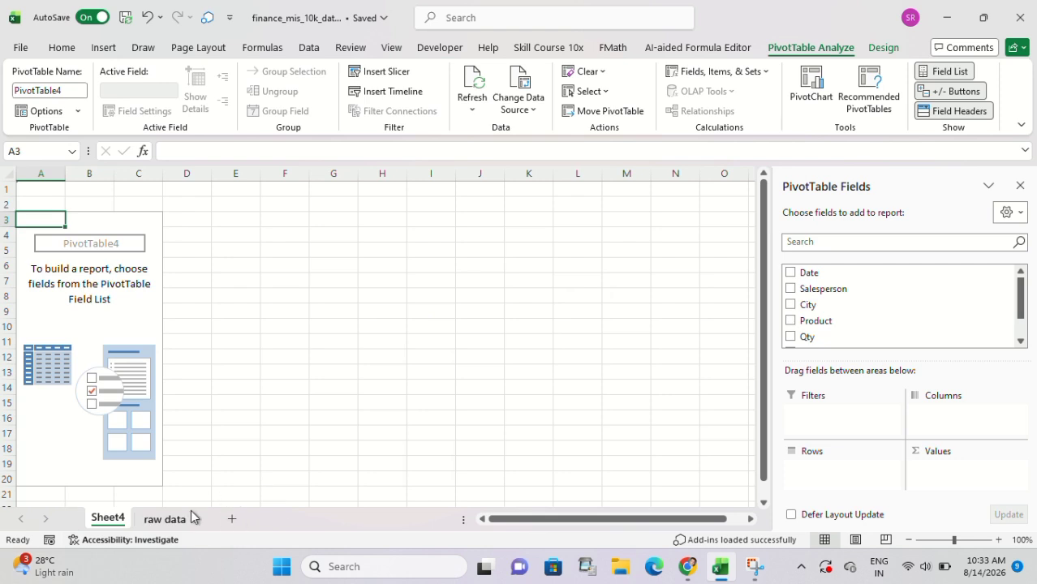
Rename the new PivotTable sheet as Repot.
{"action": "left_click", "coordinate": [178, 520]}
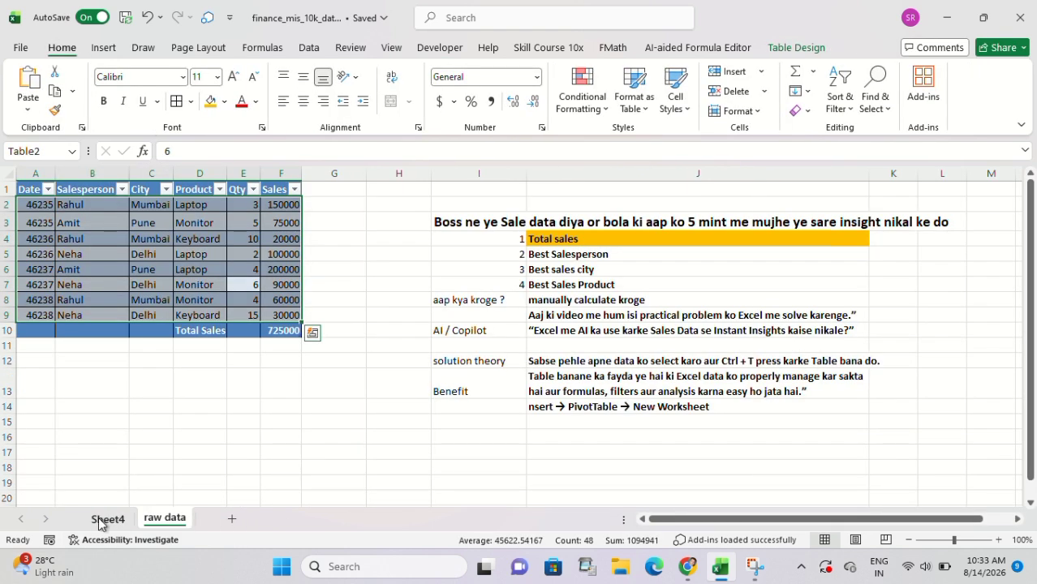
{"action": "left_click", "coordinate": [102, 520]}
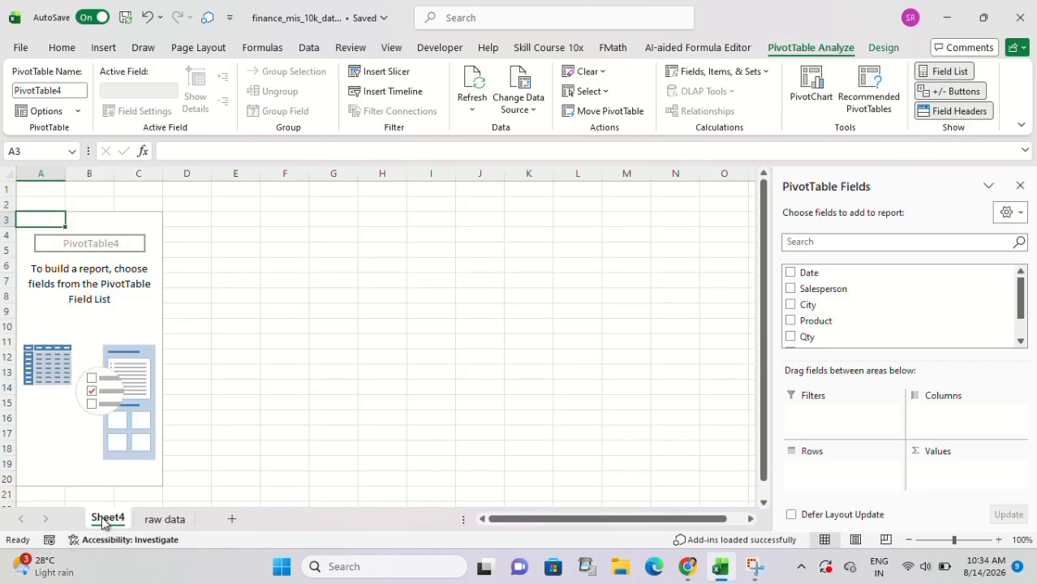
{"action": "double_click", "coordinate": [103, 519]}
{"action": "type", "text": "Repot"}
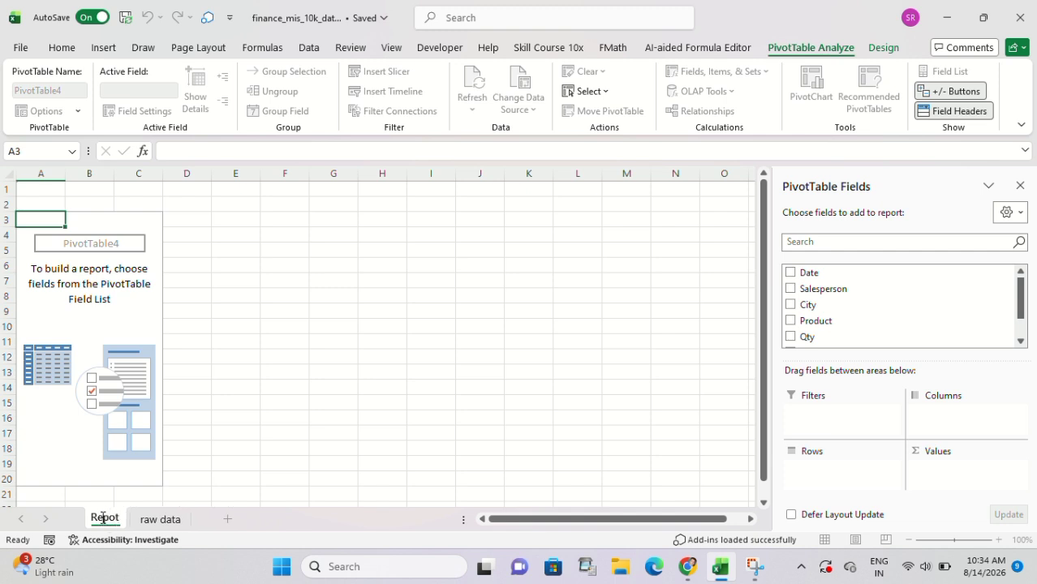
{"action": "key", "text": "Return"}
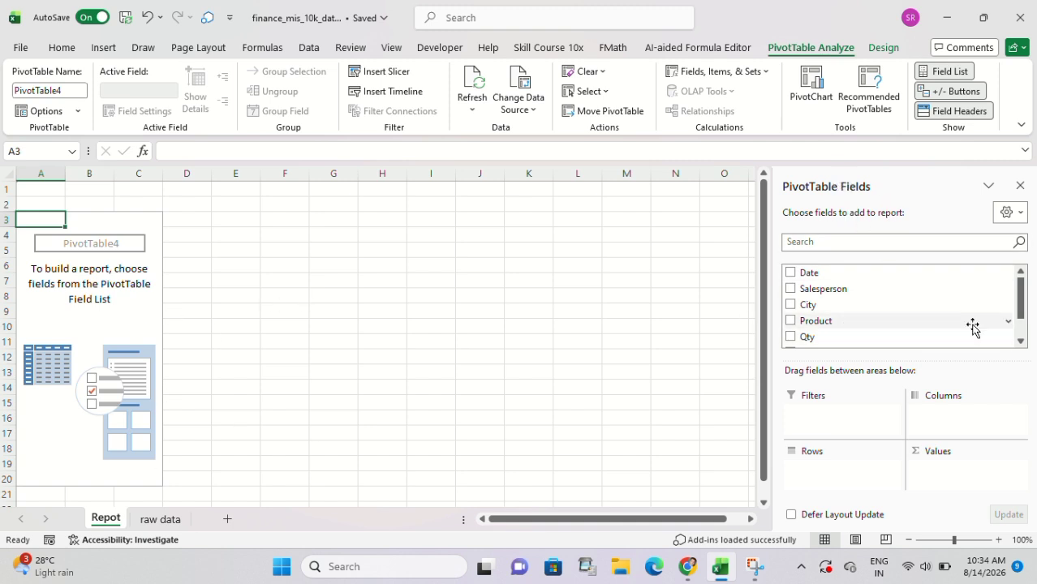
Summarise sales per salesperson in the PivotTable, with Salesperson as rows and the sum of Sales as values.
{"action": "left_click", "coordinate": [172, 521]}
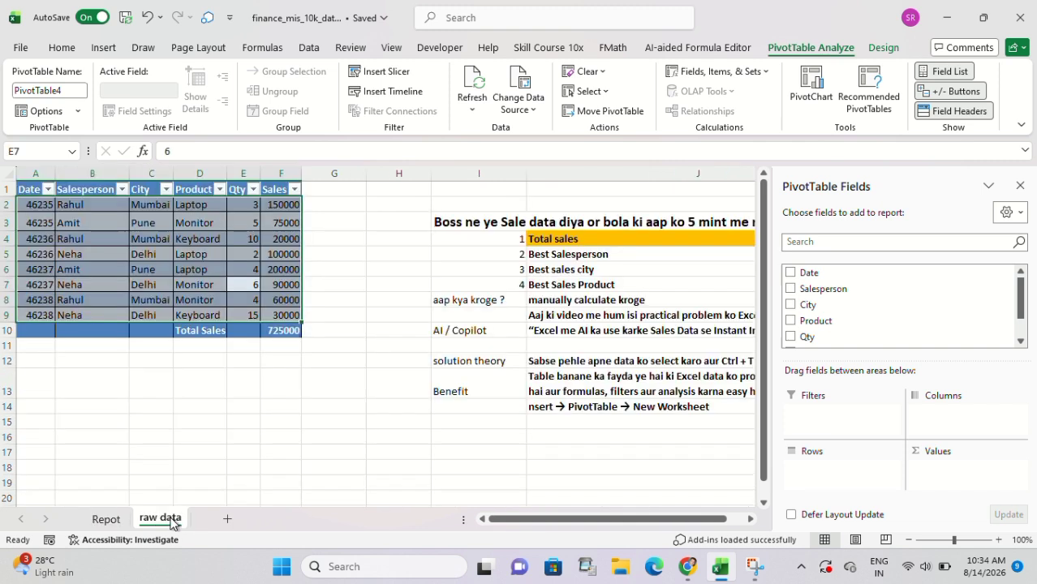
{"action": "left_click", "coordinate": [583, 260]}
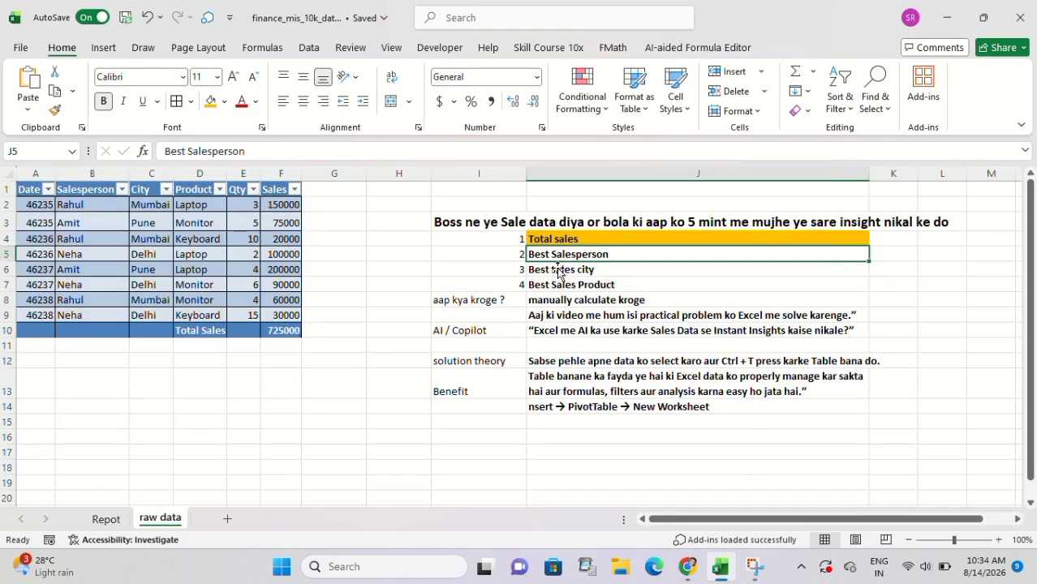
{"action": "left_click", "coordinate": [108, 523]}
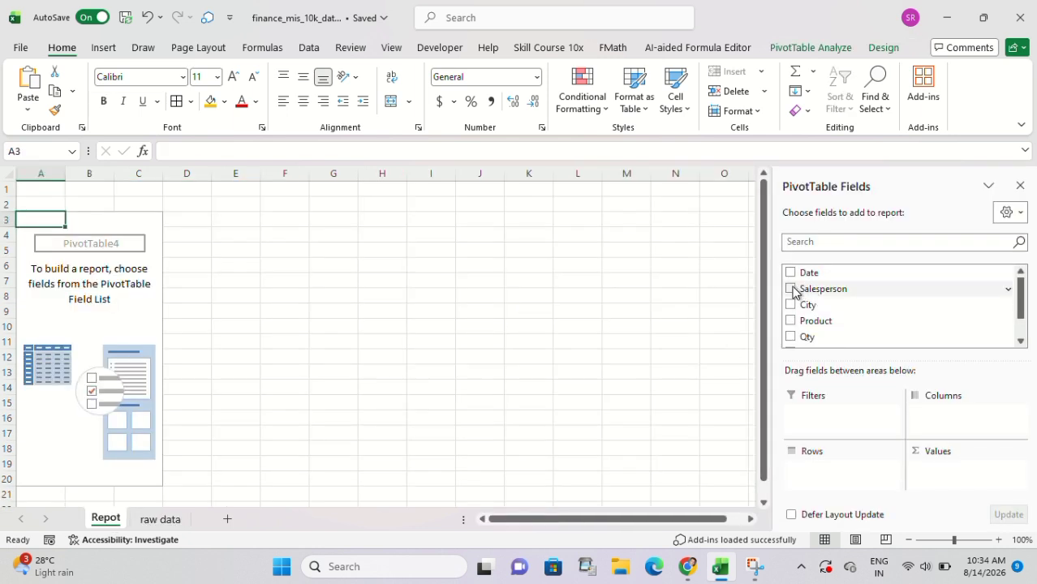
{"action": "left_click_drag", "start_coordinate": [795, 292], "coordinate": [839, 485]}
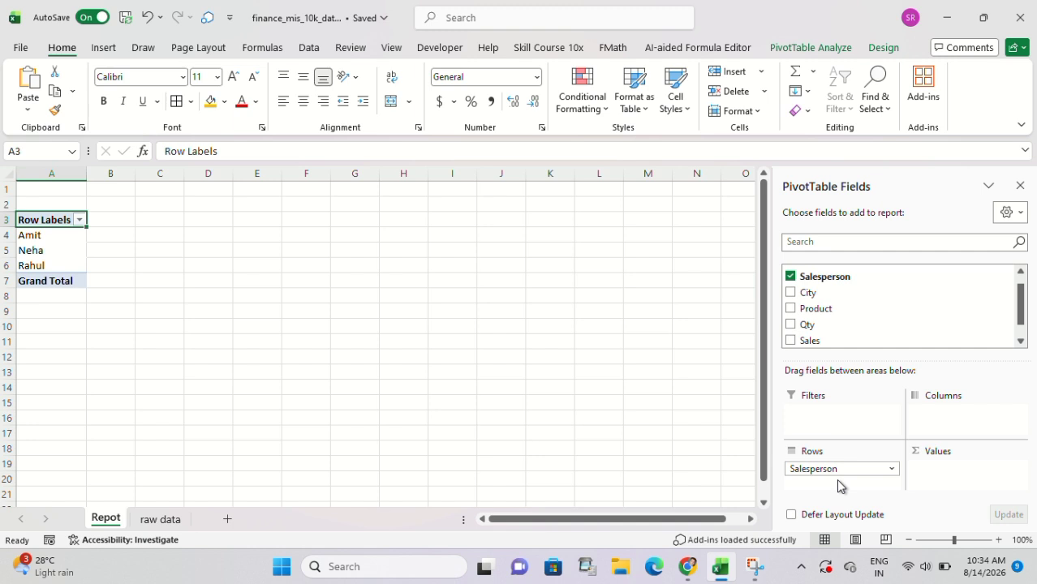
{"action": "scroll", "coordinate": [824, 324], "scroll_direction": "down", "scroll_amount": 1}
{"action": "left_click_drag", "start_coordinate": [794, 325], "coordinate": [945, 485]}
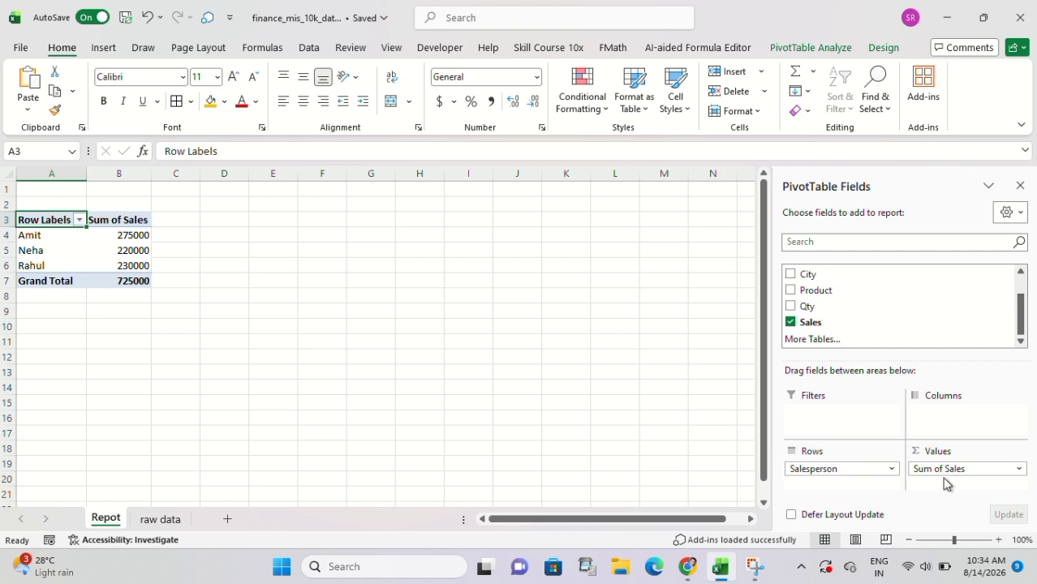
Sort the salesperson PivotTable by Sum of Sales from largest to smallest and select the top salesperson's row.
{"action": "left_click", "coordinate": [85, 260]}
{"action": "left_click", "coordinate": [99, 257]}
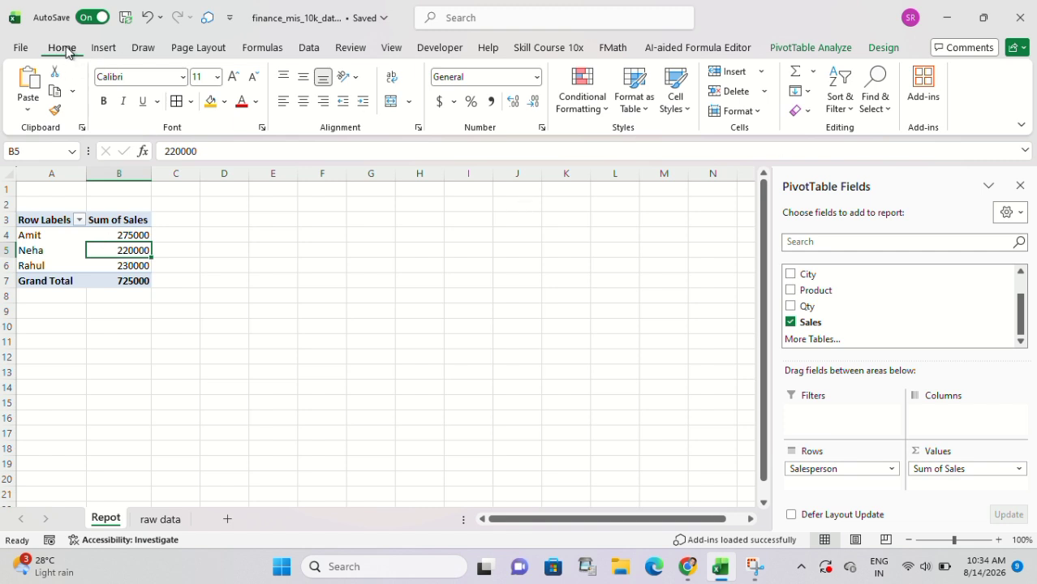
{"action": "left_click", "coordinate": [840, 101]}
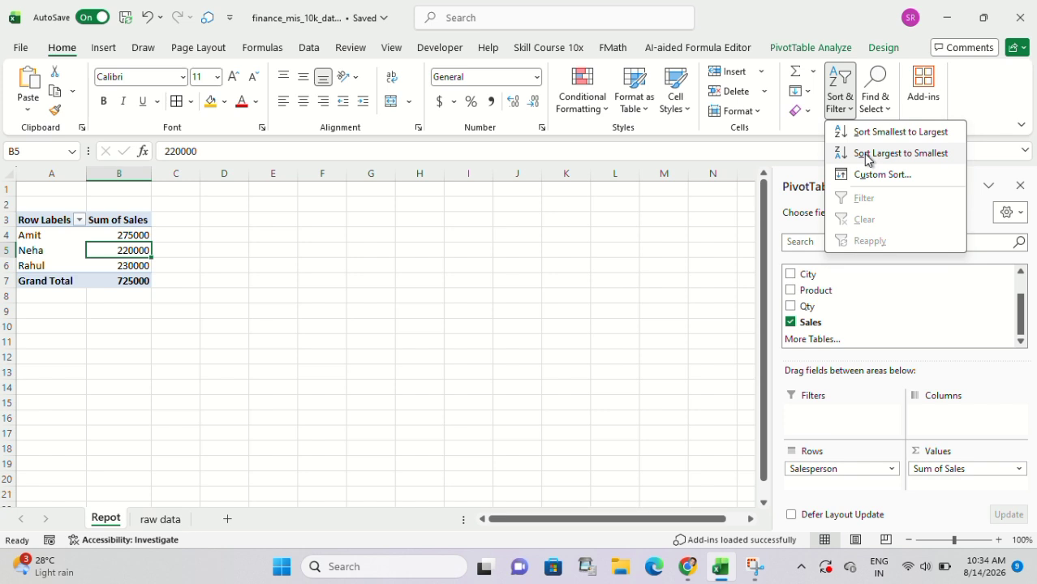
{"action": "left_click", "coordinate": [869, 155]}
{"action": "left_click_drag", "start_coordinate": [118, 236], "coordinate": [112, 261]}
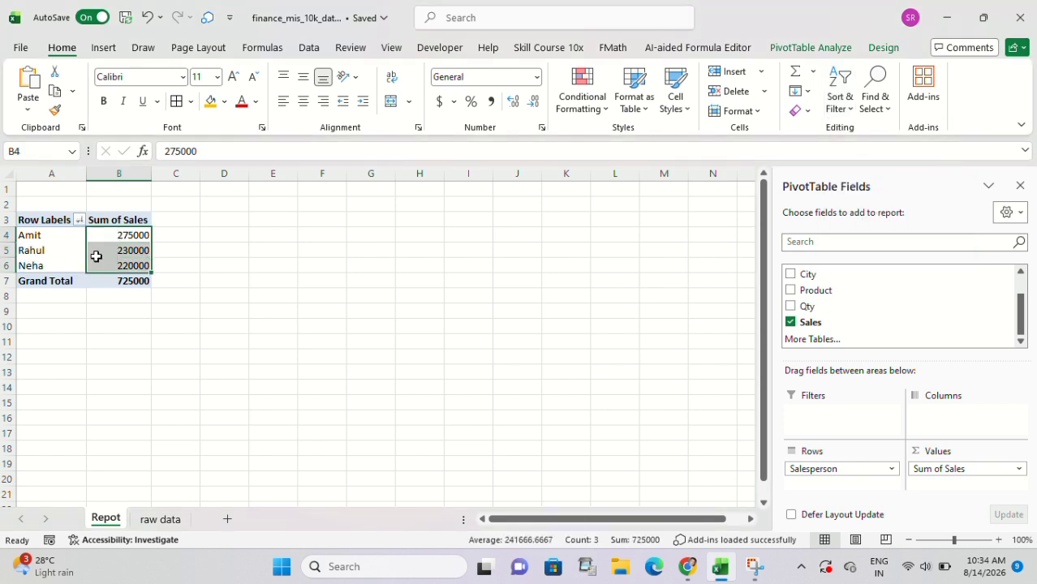
{"action": "left_click", "coordinate": [26, 236]}
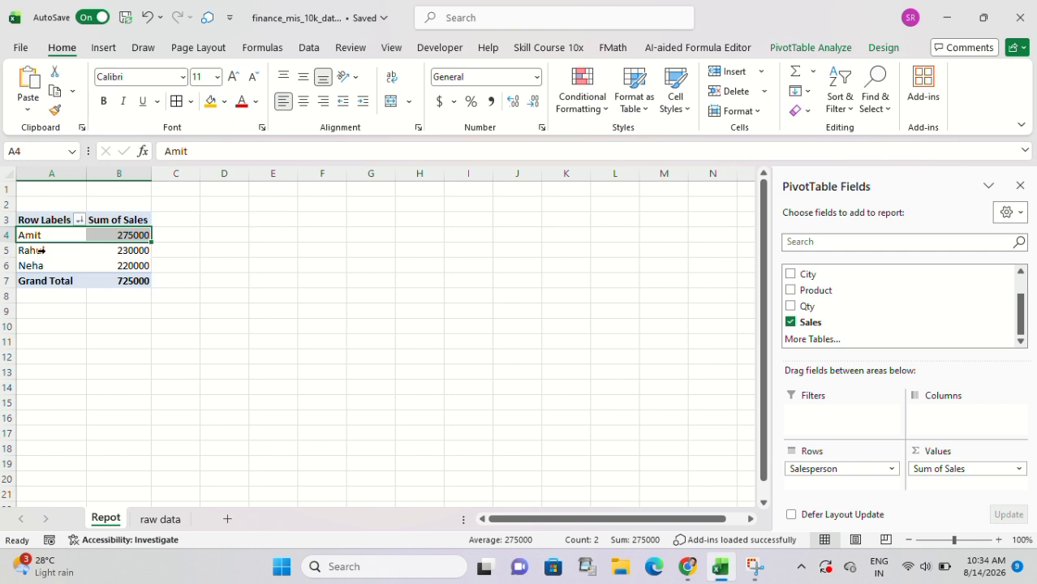
Mark the Best Salesperson item in J5 of the raw data notes as done with the orange fill.
{"action": "left_click", "coordinate": [166, 520]}
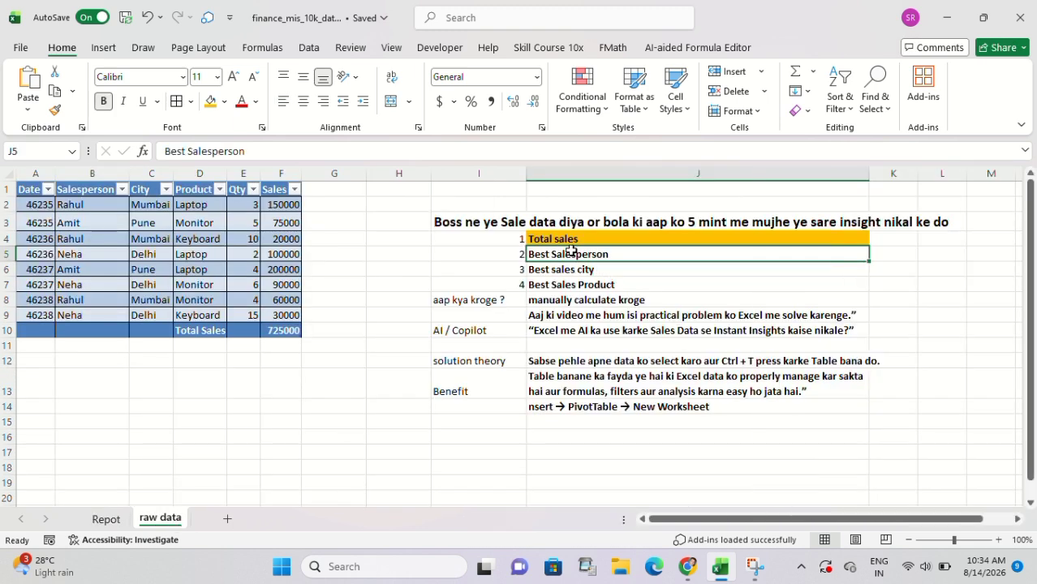
{"action": "left_click", "coordinate": [211, 101]}
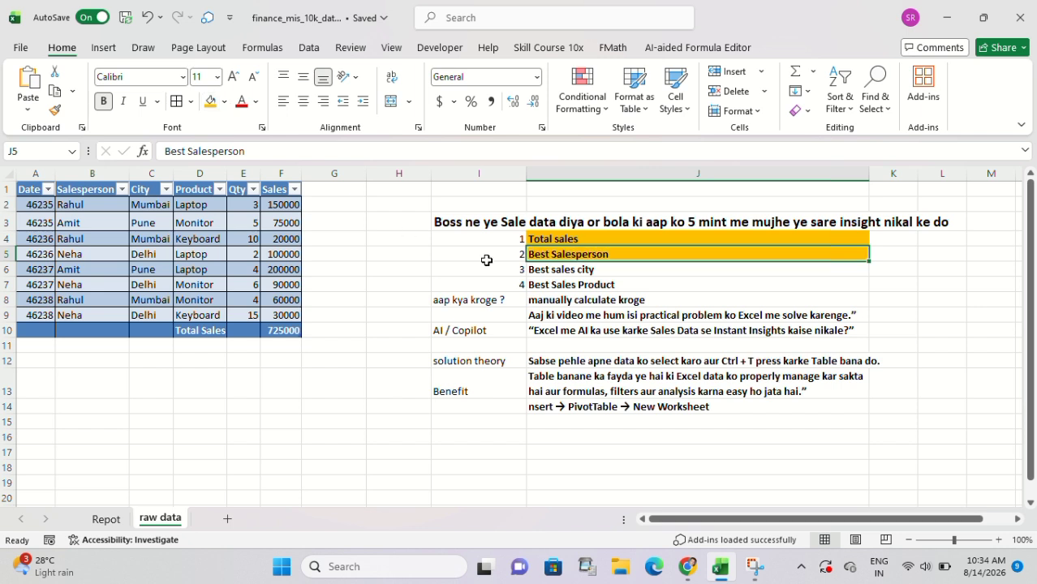
{"action": "left_click", "coordinate": [580, 270]}
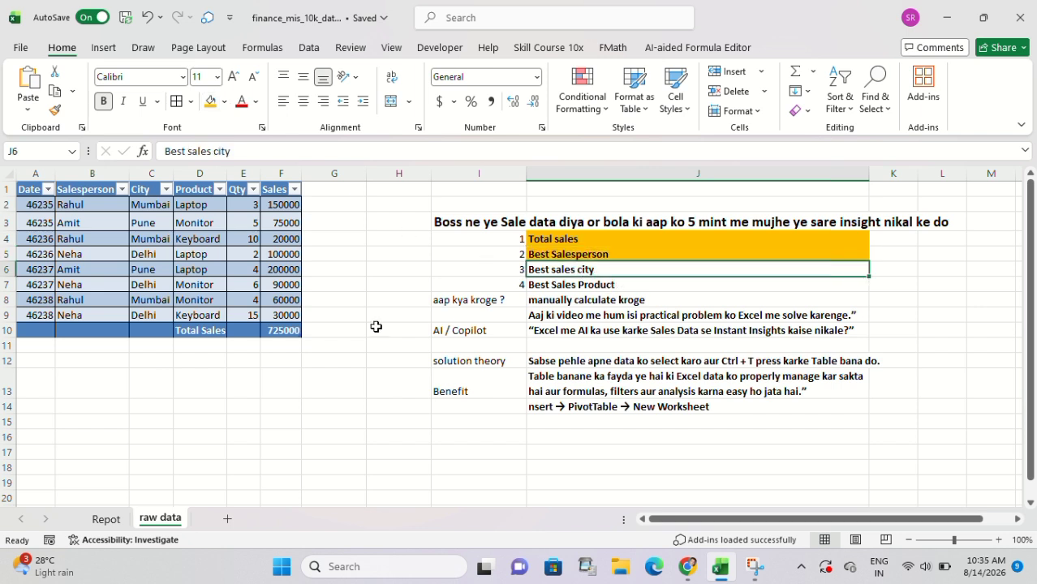
Create a second PivotTable from Table2 on the existing Repot sheet, placed at cell D3.
{"action": "left_click", "coordinate": [143, 286]}
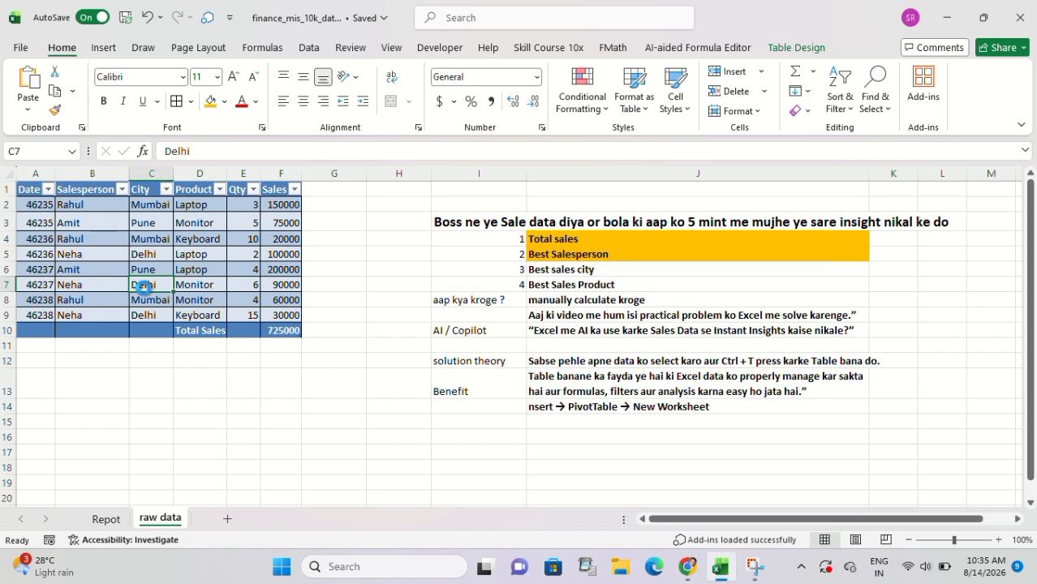
{"action": "key", "text": "ctrl+a"}
{"action": "left_click", "coordinate": [103, 47]}
{"action": "left_click", "coordinate": [41, 110]}
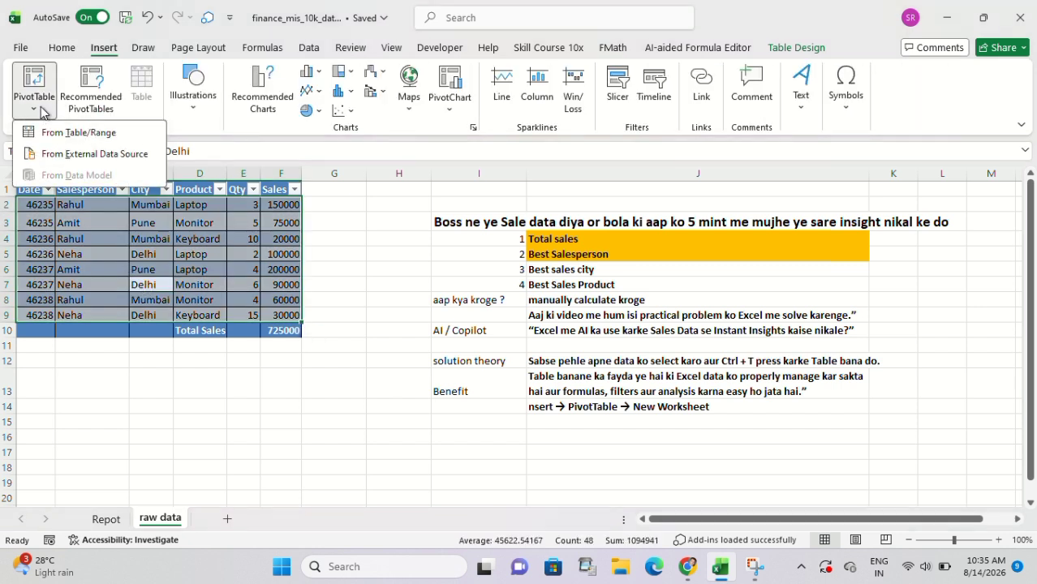
{"action": "left_click", "coordinate": [101, 133]}
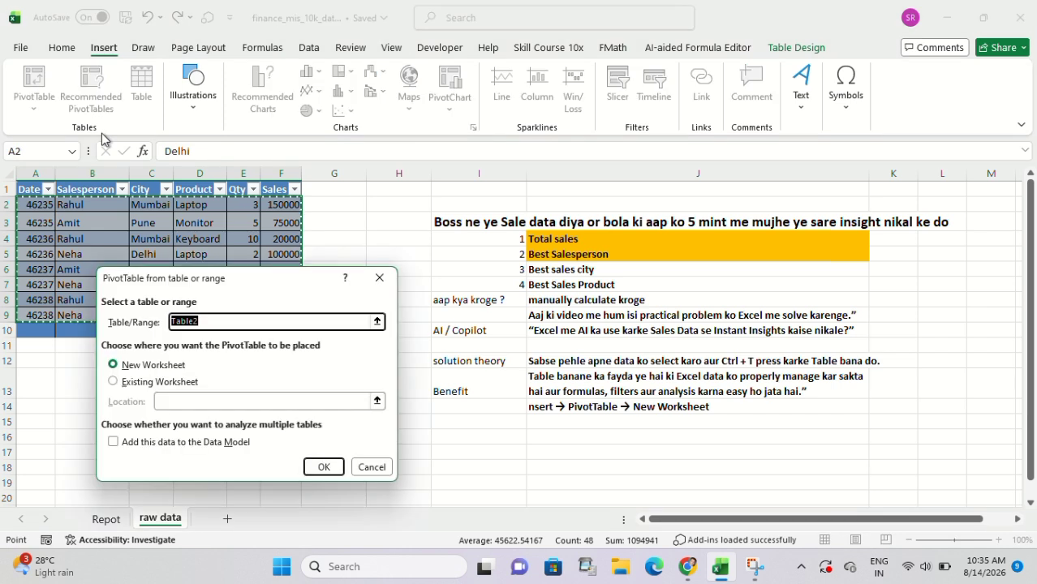
{"action": "left_click", "coordinate": [127, 383]}
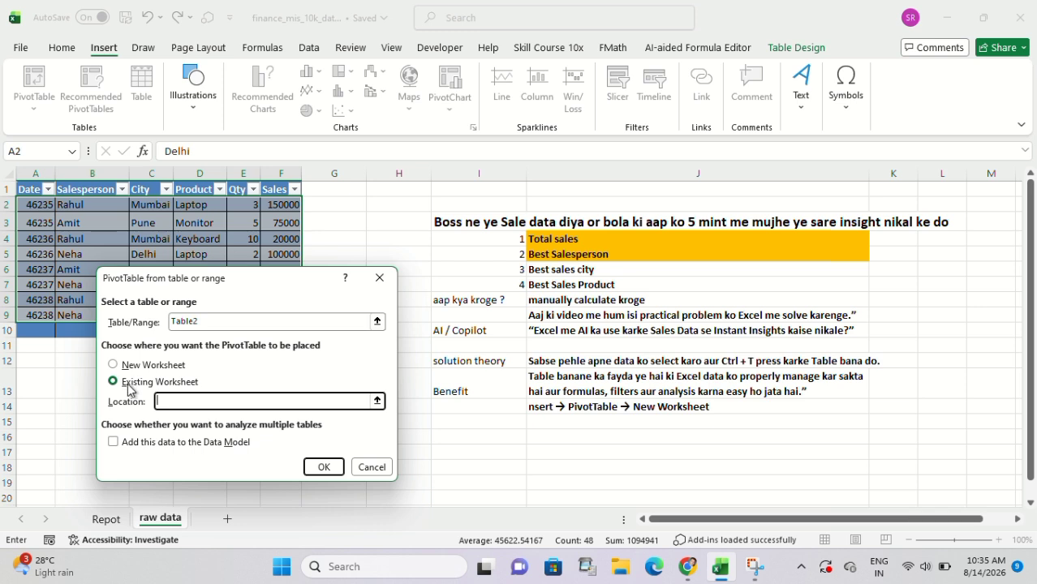
{"action": "left_click", "coordinate": [111, 520]}
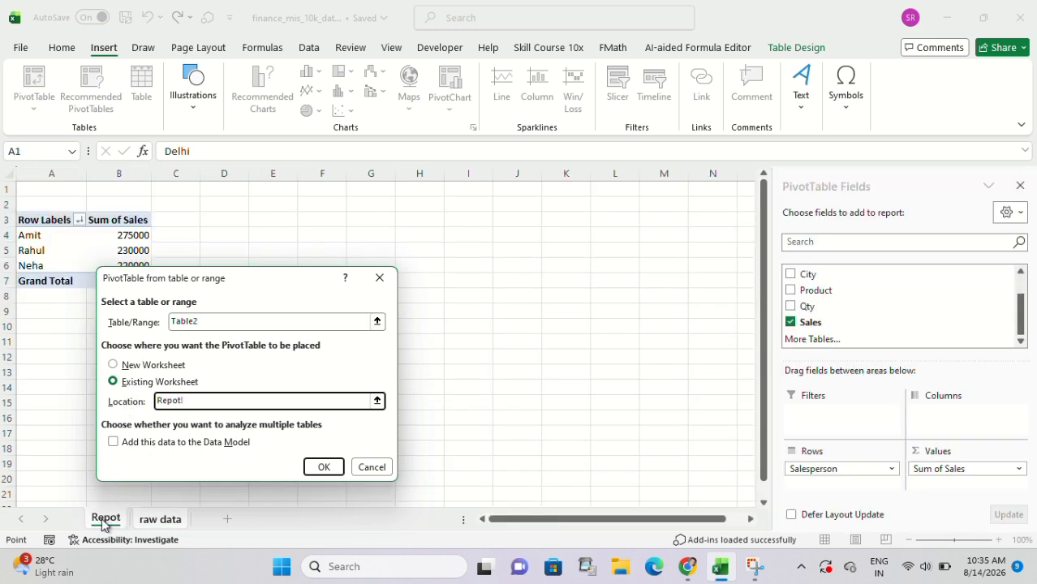
{"action": "left_click", "coordinate": [215, 222]}
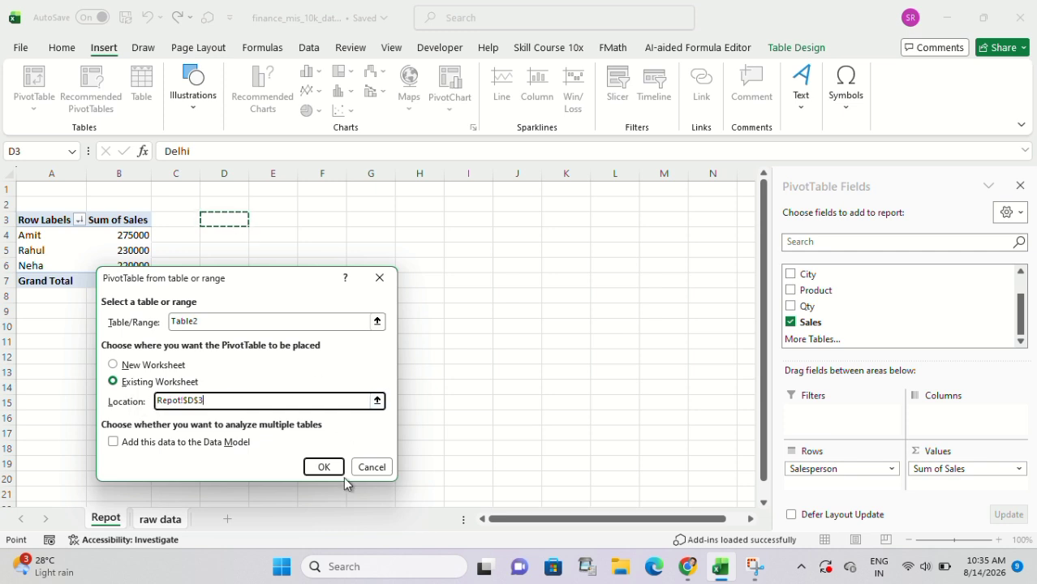
{"action": "left_click", "coordinate": [323, 467]}
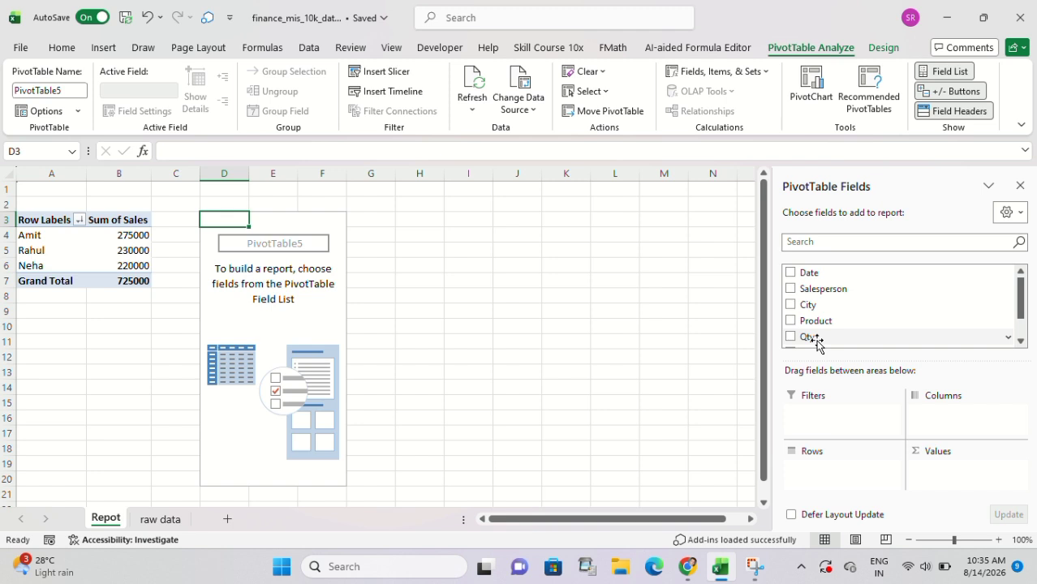
Summarise sales per city in the second PivotTable, with City as rows and the sum of Sales as values.
{"action": "left_click", "coordinate": [154, 520]}
{"action": "left_click", "coordinate": [563, 271]}
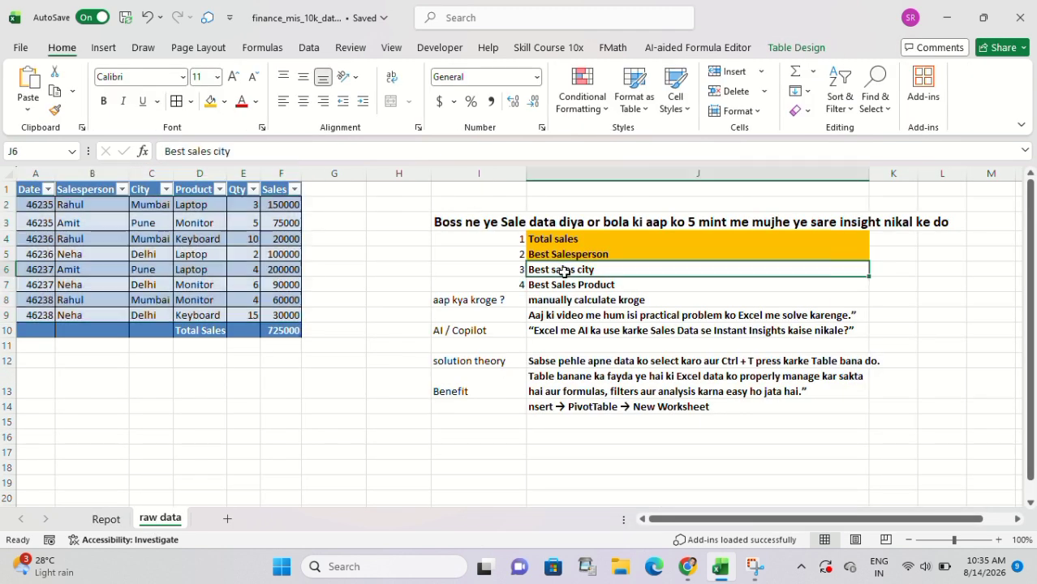
{"action": "left_click", "coordinate": [106, 520]}
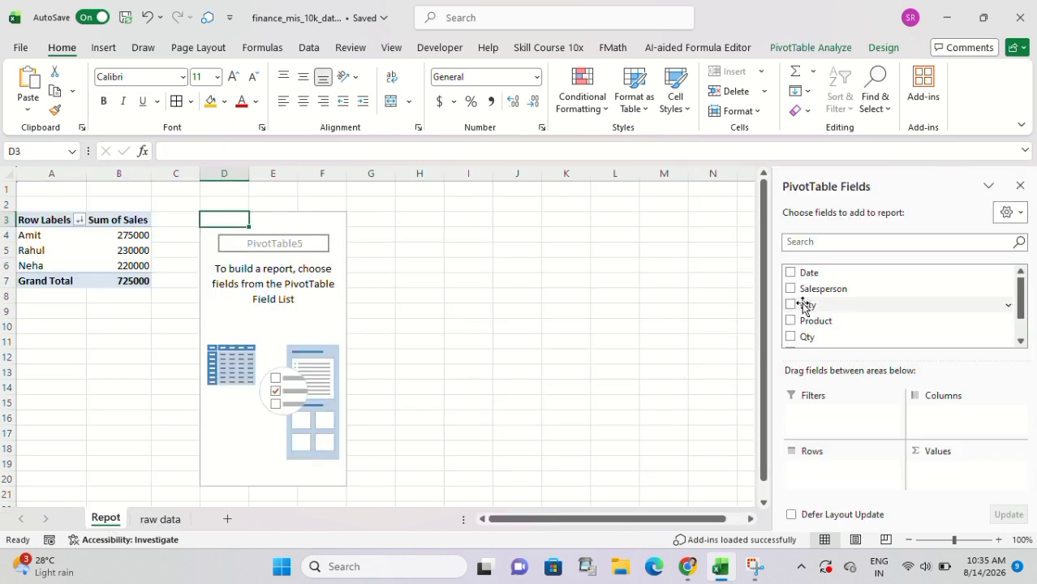
{"action": "left_click_drag", "start_coordinate": [792, 308], "coordinate": [813, 471]}
{"action": "scroll", "coordinate": [862, 284], "scroll_direction": "down", "scroll_amount": 2}
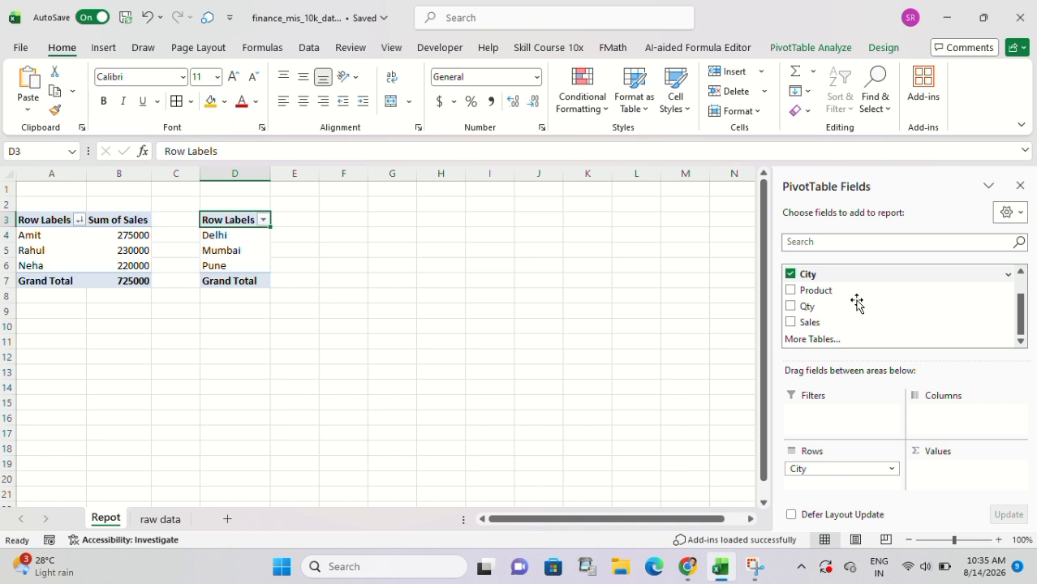
{"action": "left_click_drag", "start_coordinate": [791, 324], "coordinate": [944, 485]}
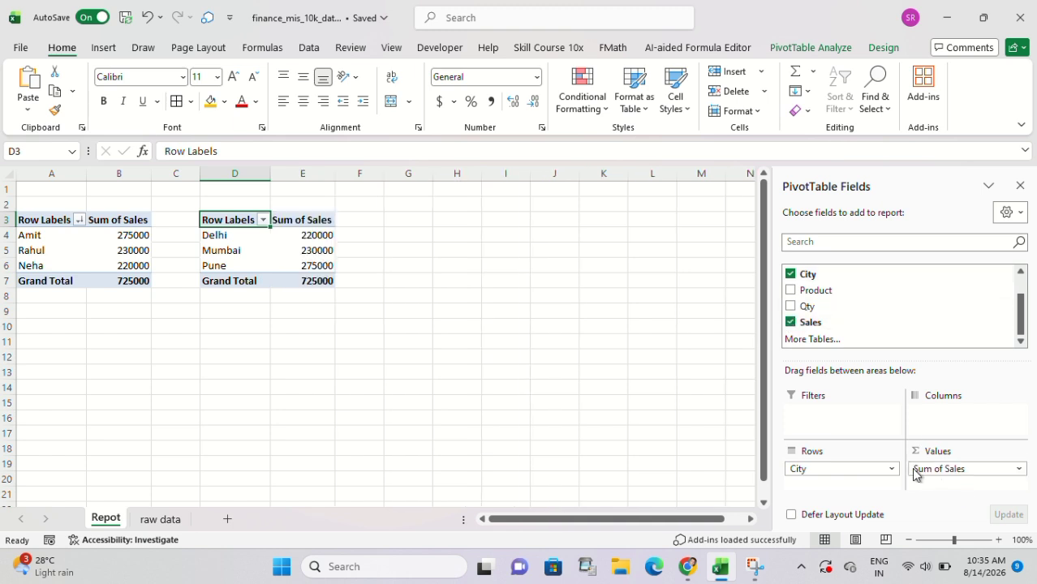
Sort the city PivotTable by Sum of Sales from largest to smallest and select the top city's sales value.
{"action": "left_click", "coordinate": [277, 254]}
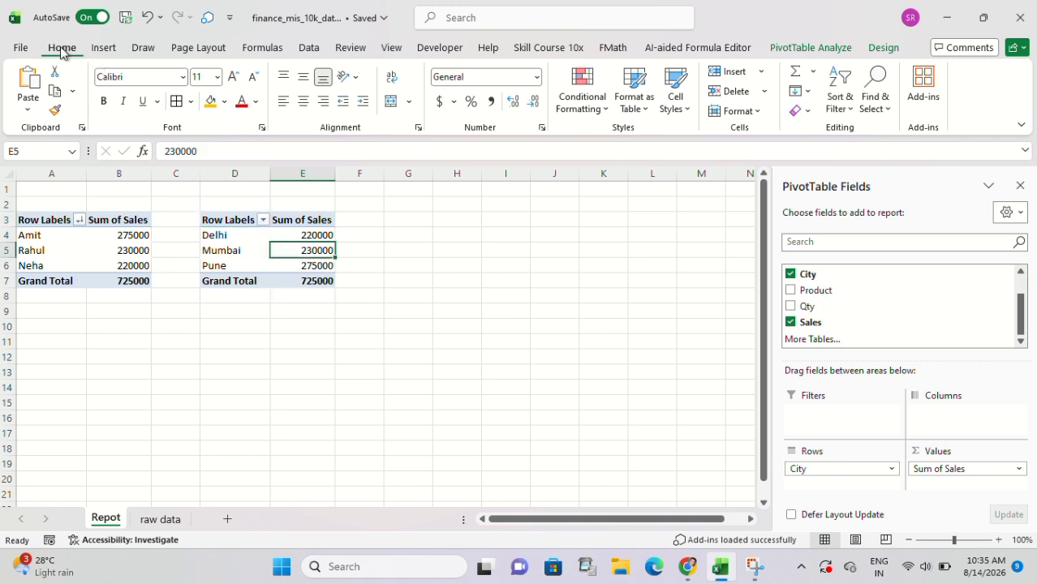
{"action": "left_click", "coordinate": [848, 110]}
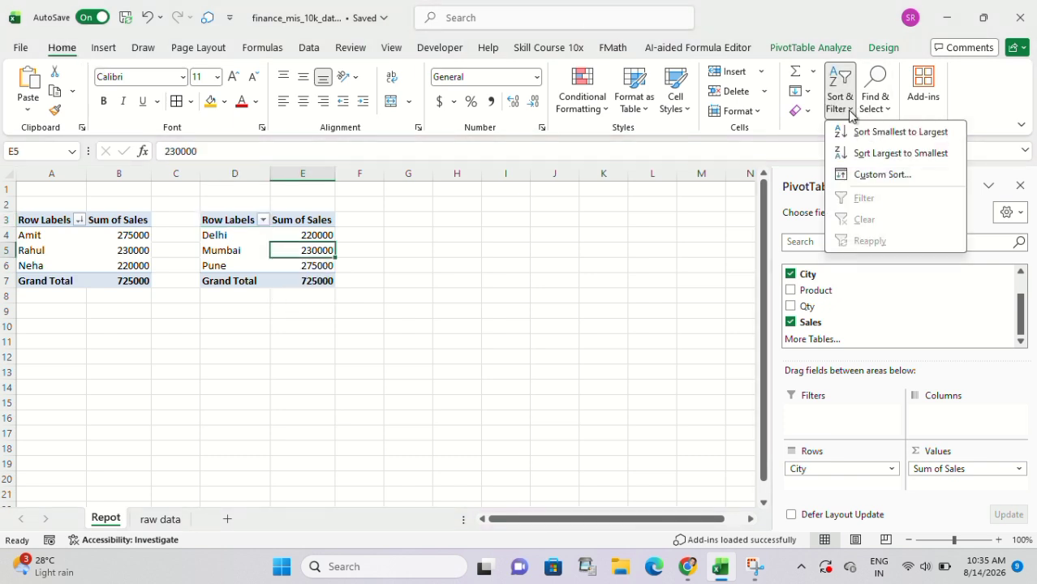
{"action": "left_click", "coordinate": [867, 154]}
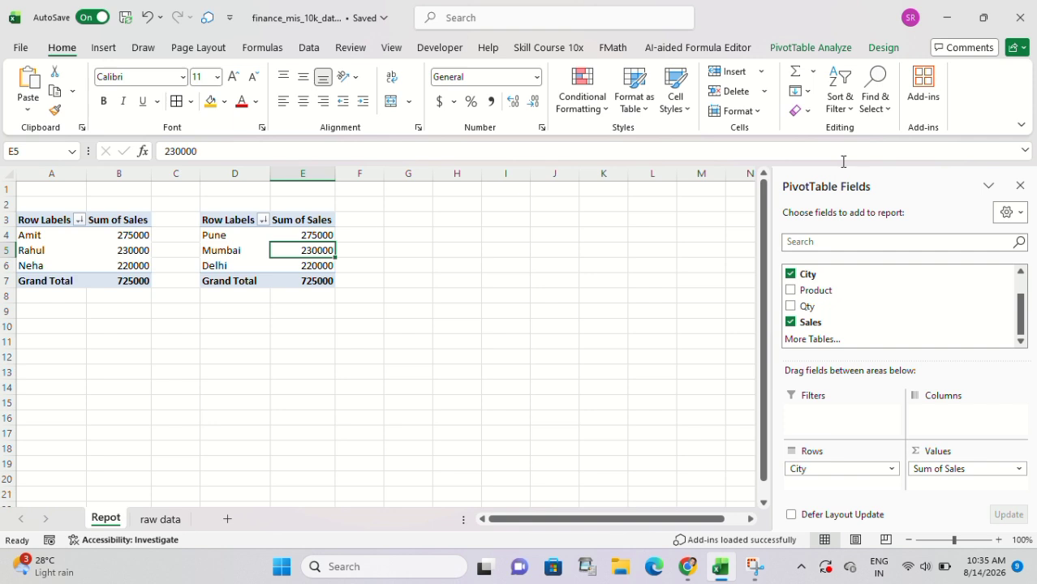
{"action": "left_click", "coordinate": [329, 235]}
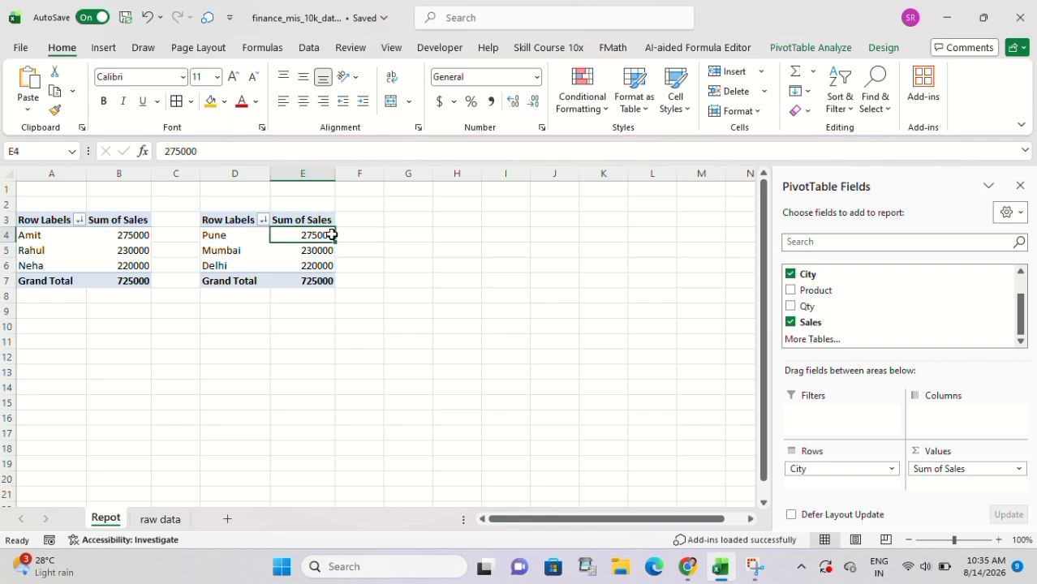
Mark the Best sales city item in J6 of the raw data notes as done with the orange fill, then select J7.
{"action": "left_click", "coordinate": [161, 519]}
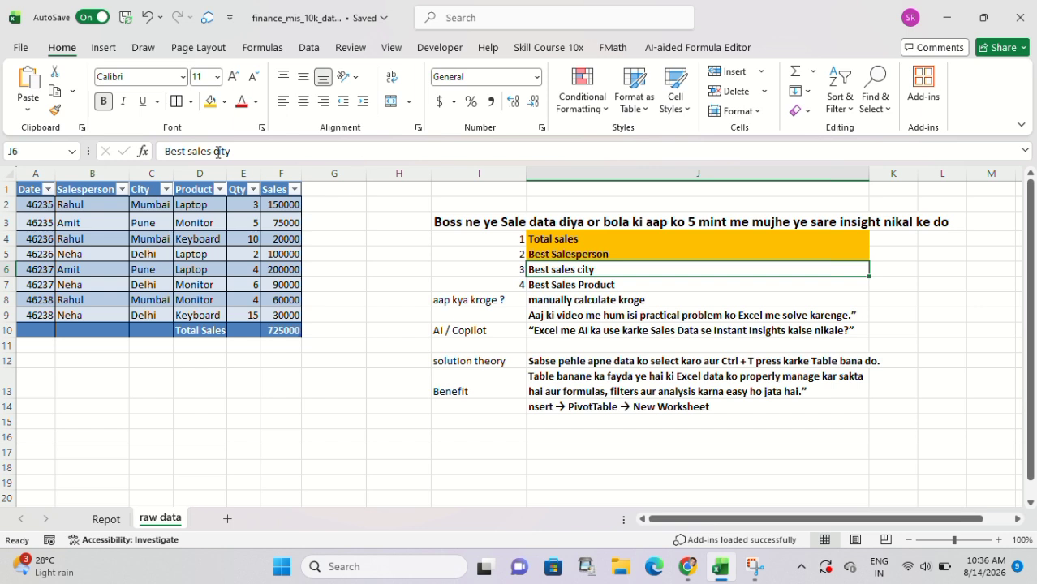
{"action": "left_click", "coordinate": [212, 103]}
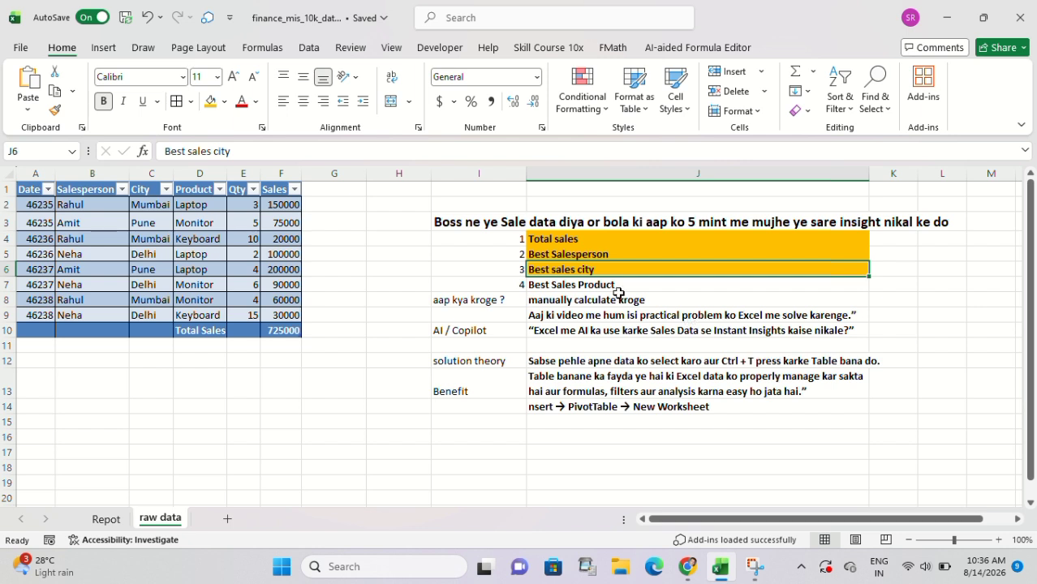
{"action": "left_click", "coordinate": [594, 288]}
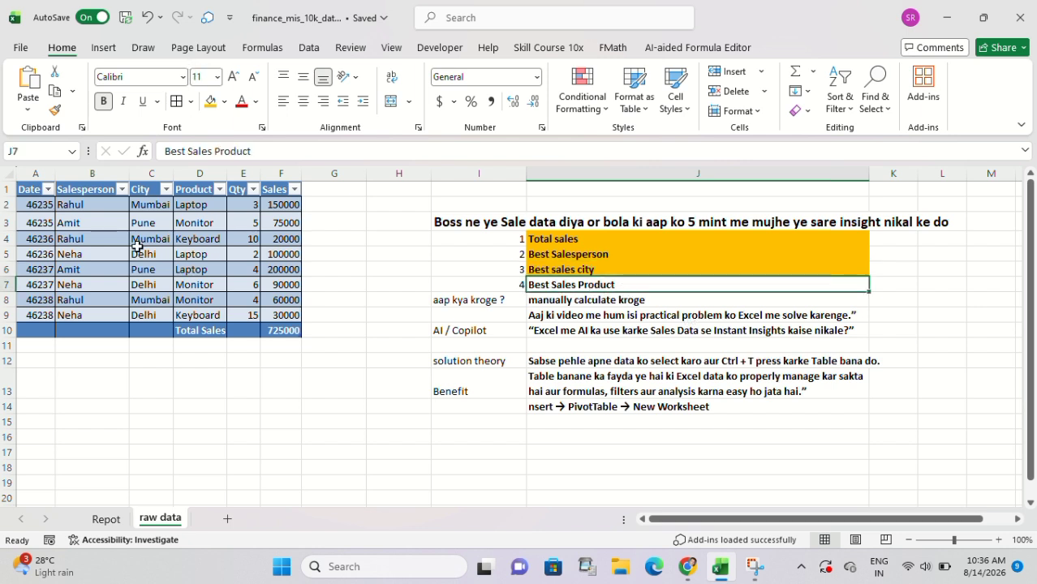
Create a third PivotTable from Table2 on the existing Repot sheet, placed at cell G3.
{"action": "left_click", "coordinate": [142, 264]}
{"action": "key", "text": "ctrl+a"}
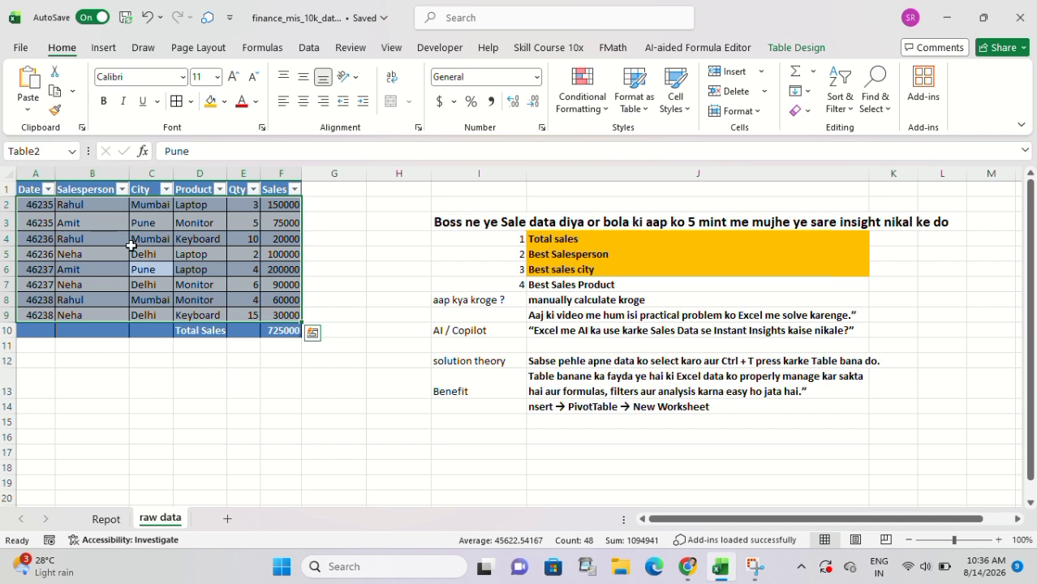
{"action": "left_click", "coordinate": [113, 50]}
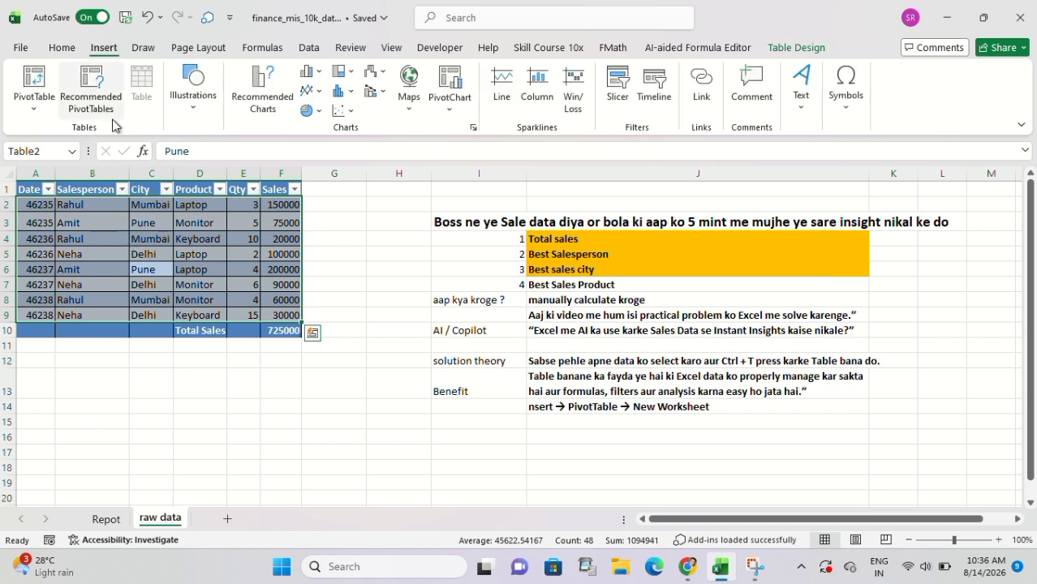
{"action": "left_click", "coordinate": [43, 112]}
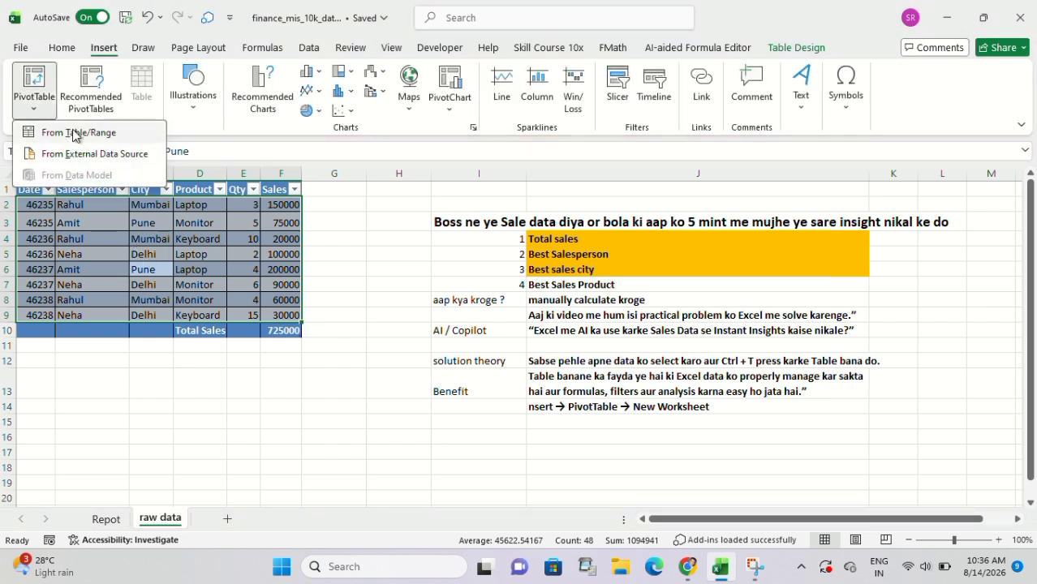
{"action": "left_click", "coordinate": [78, 133]}
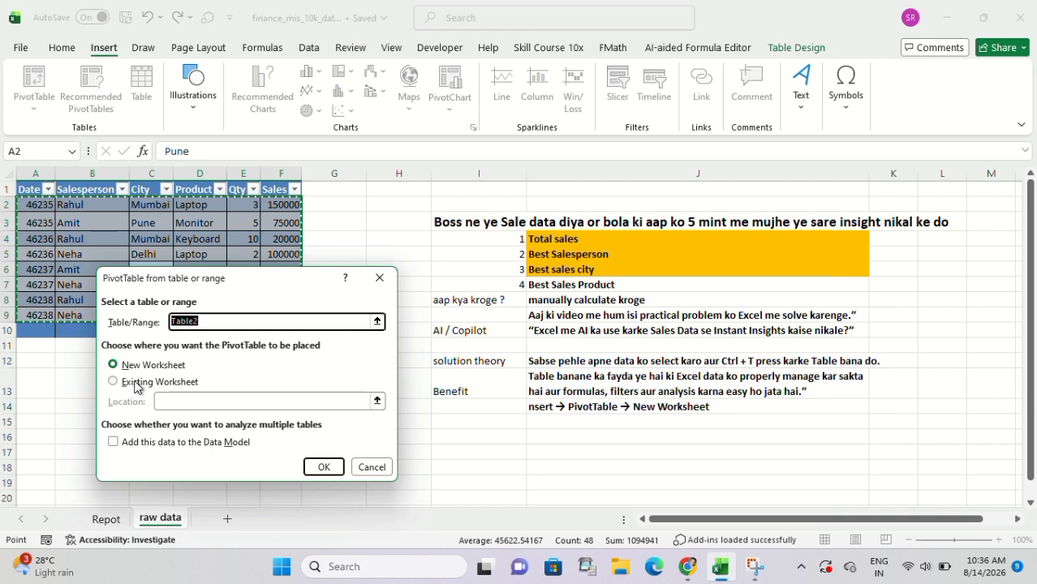
{"action": "left_click", "coordinate": [136, 384]}
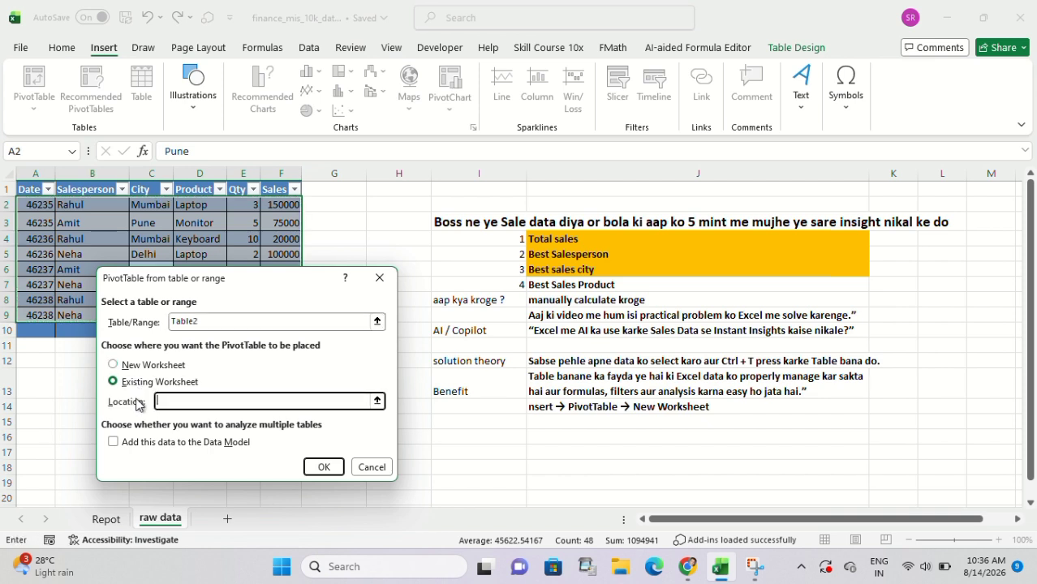
{"action": "left_click", "coordinate": [107, 519]}
{"action": "left_click", "coordinate": [401, 226]}
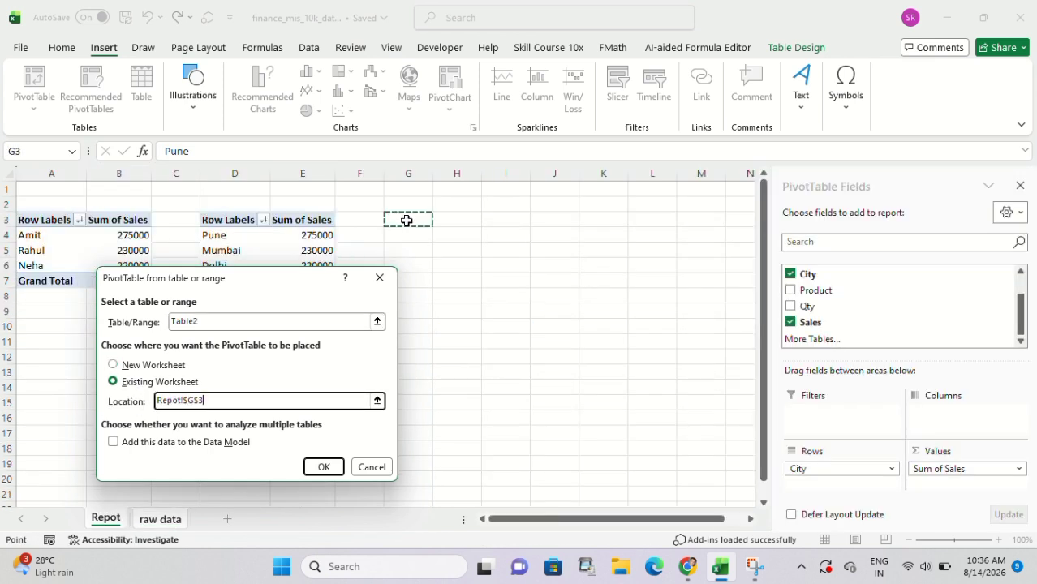
{"action": "left_click", "coordinate": [323, 467]}
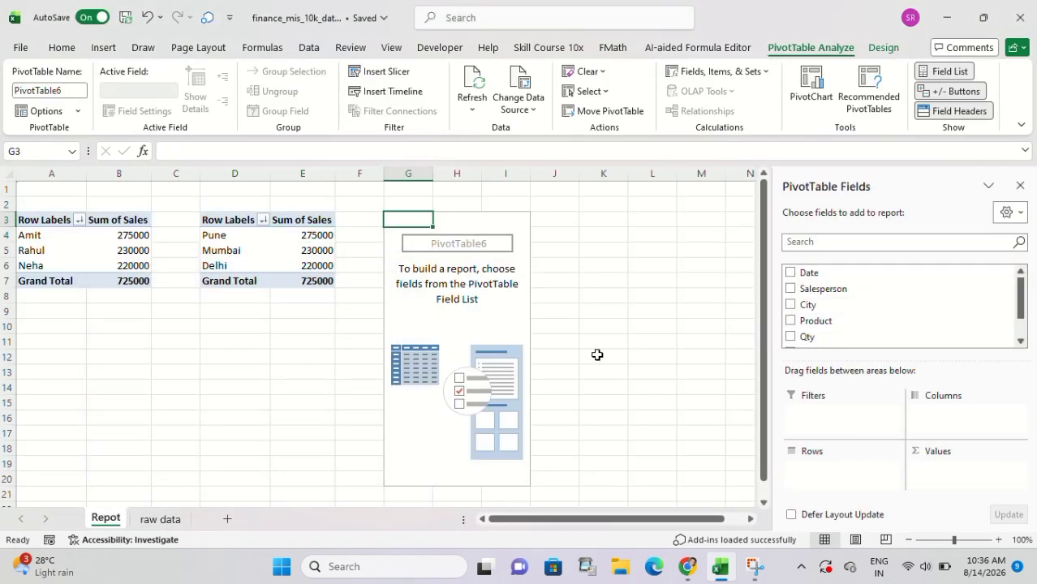
Summarise sales per product in the third PivotTable, with Product as rows and the sum of Sales as values.
{"action": "left_click", "coordinate": [167, 520]}
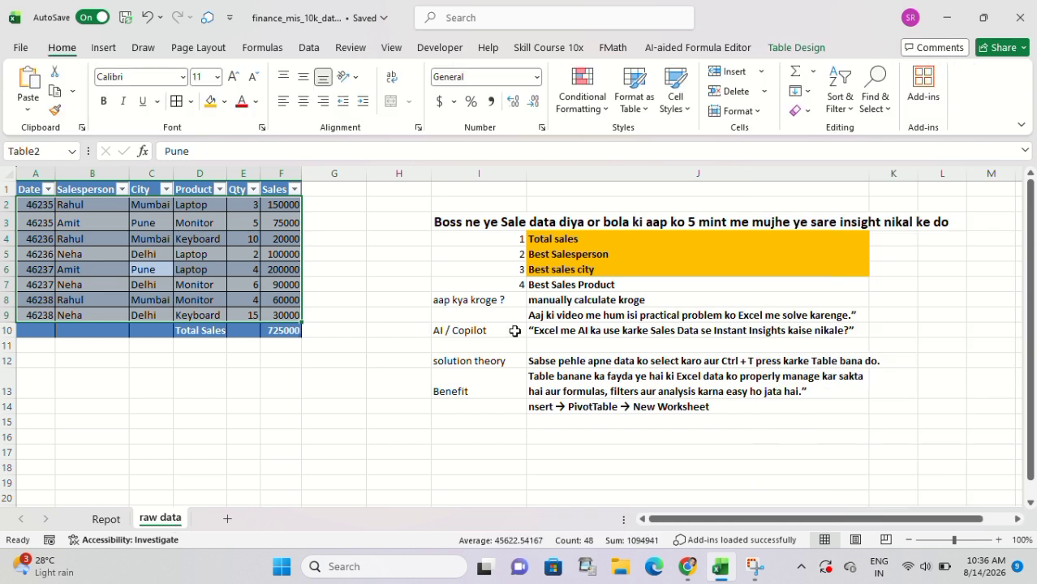
{"action": "left_click", "coordinate": [559, 288]}
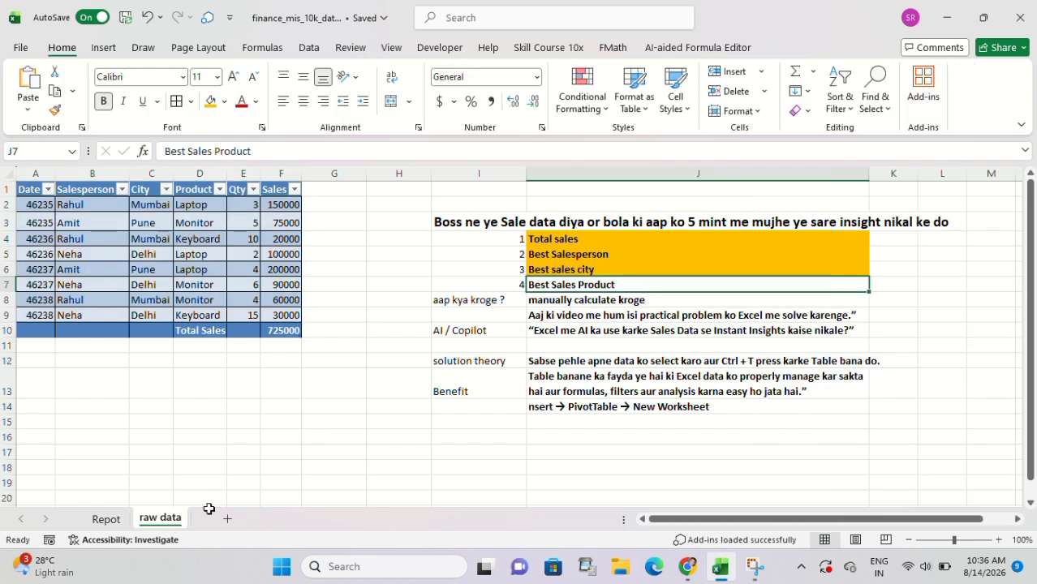
{"action": "left_click", "coordinate": [104, 520]}
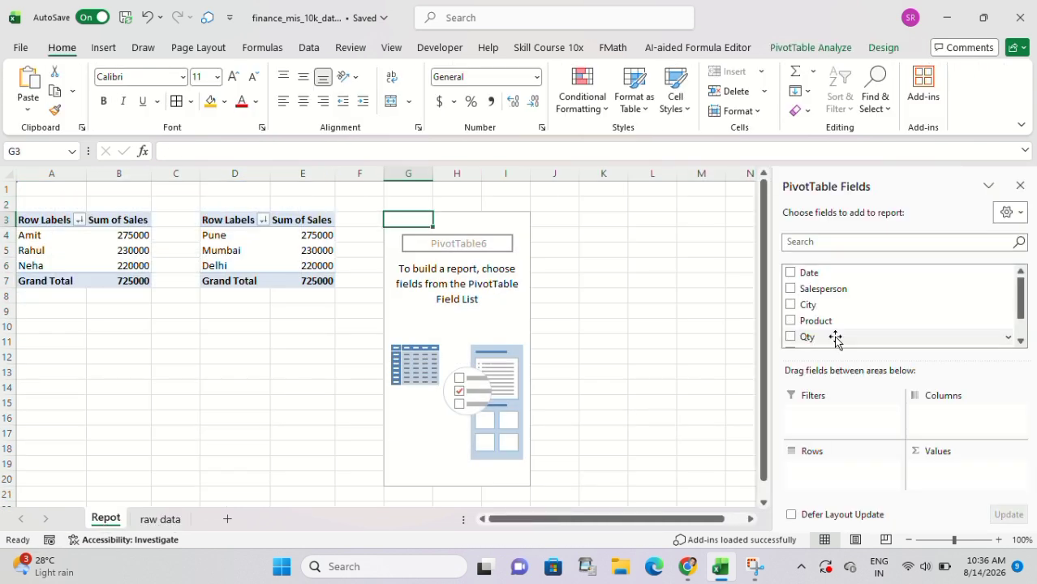
{"action": "left_click_drag", "start_coordinate": [795, 324], "coordinate": [826, 469]}
{"action": "scroll", "coordinate": [823, 298], "scroll_direction": "down", "scroll_amount": 2}
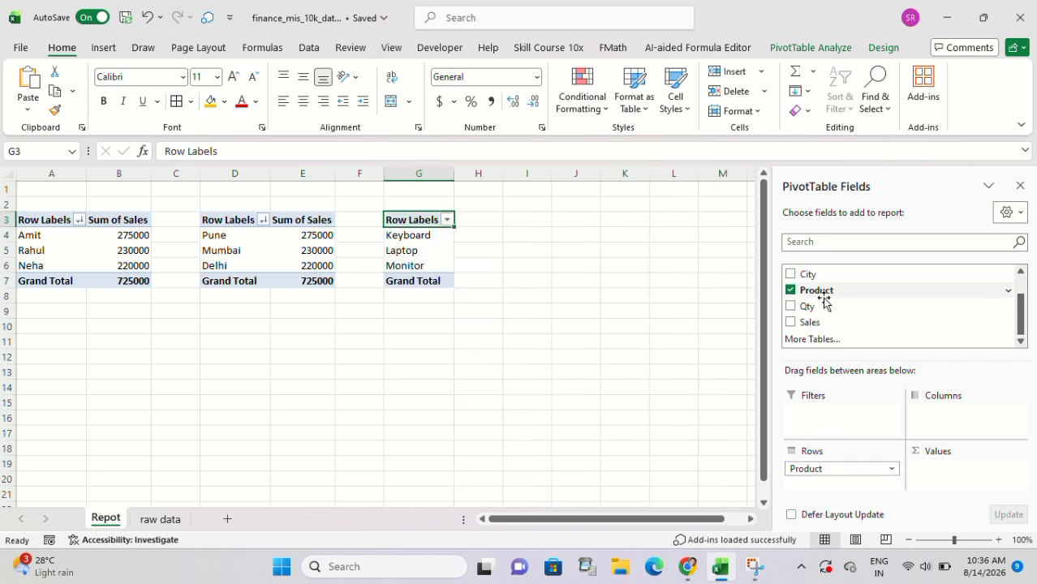
{"action": "left_click_drag", "start_coordinate": [803, 322], "coordinate": [948, 471]}
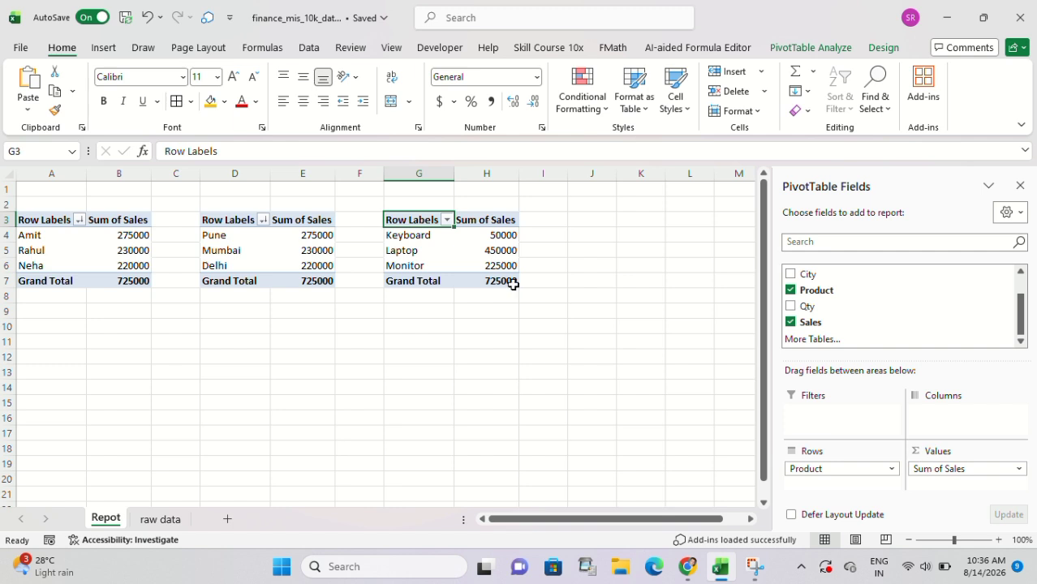
Sort the product PivotTable by Sum of Sales from largest to smallest, select the top product's sales value and close the field list.
{"action": "left_click", "coordinate": [478, 250]}
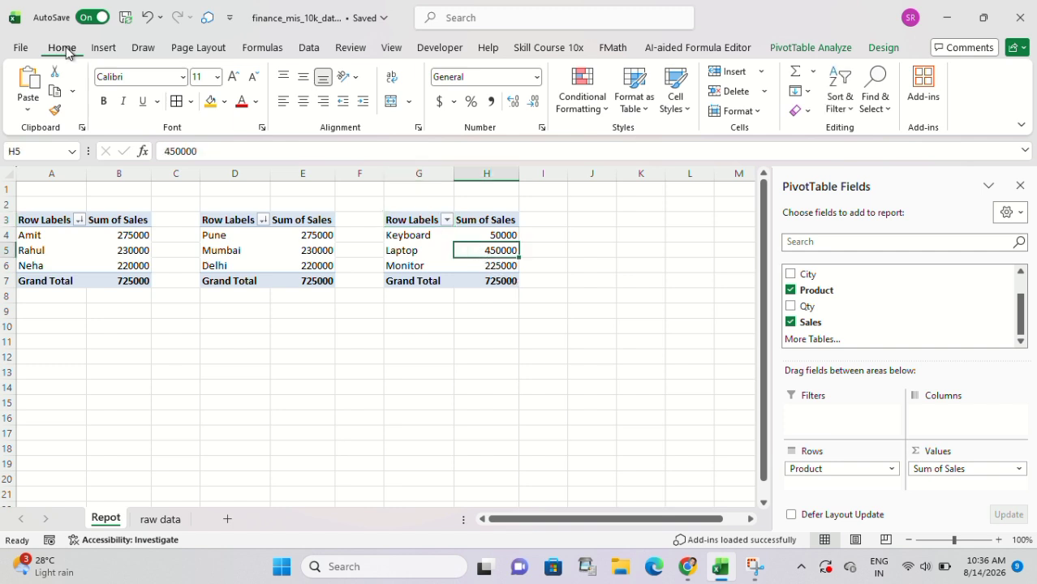
{"action": "left_click", "coordinate": [844, 102]}
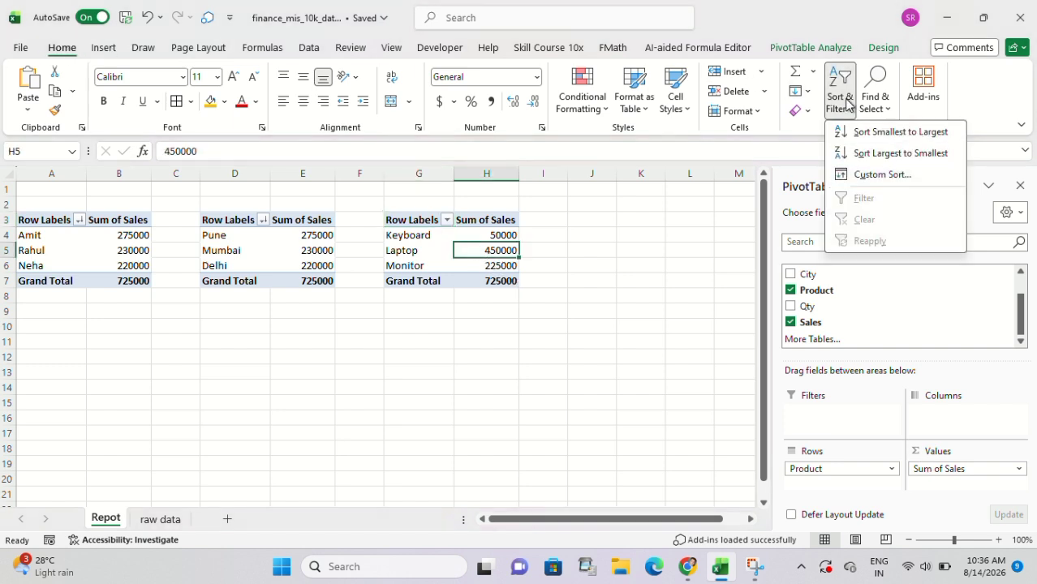
{"action": "left_click", "coordinate": [866, 154]}
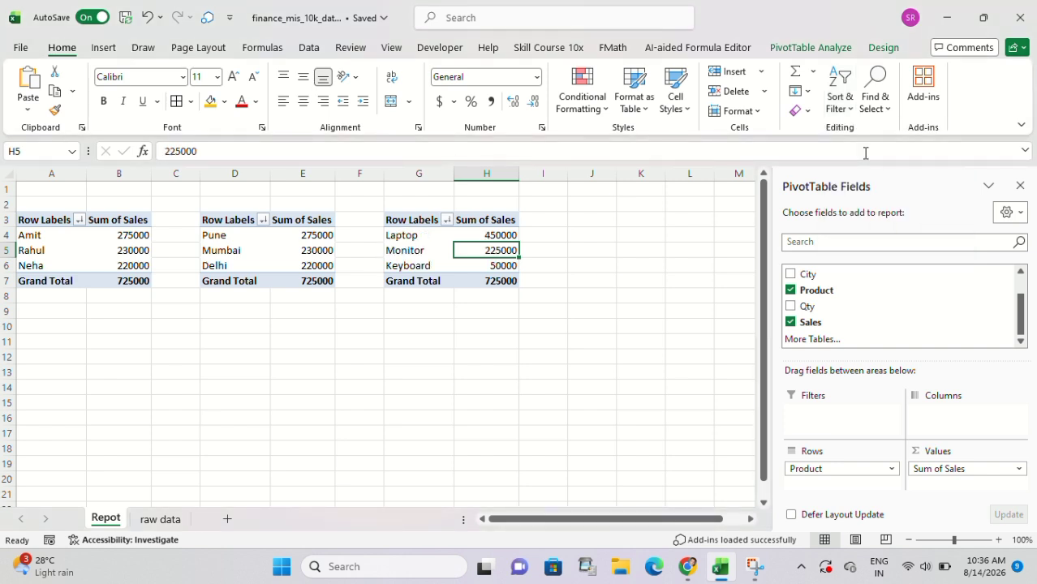
{"action": "left_click", "coordinate": [499, 236]}
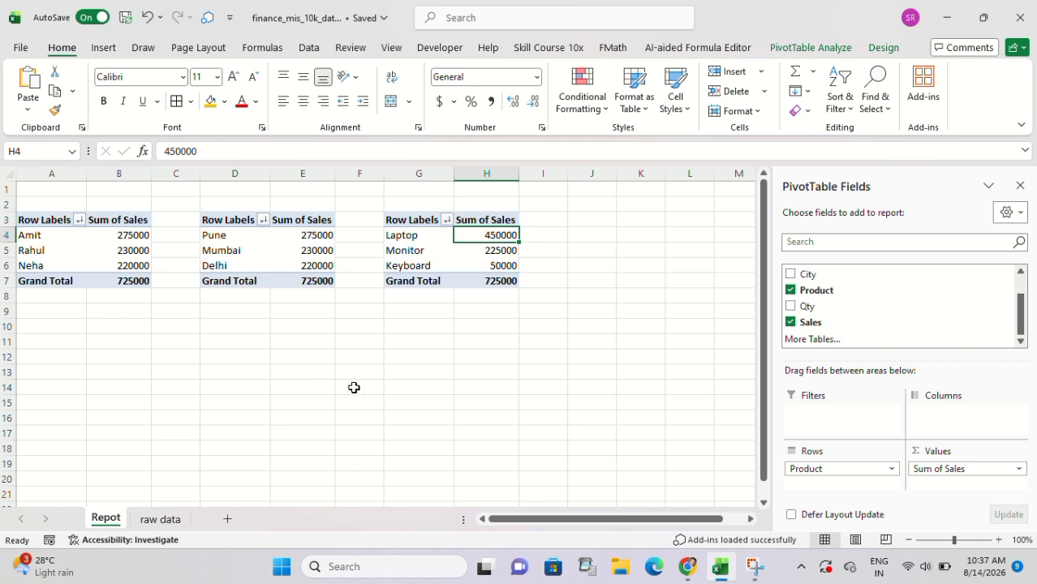
{"action": "left_click", "coordinate": [1019, 186]}
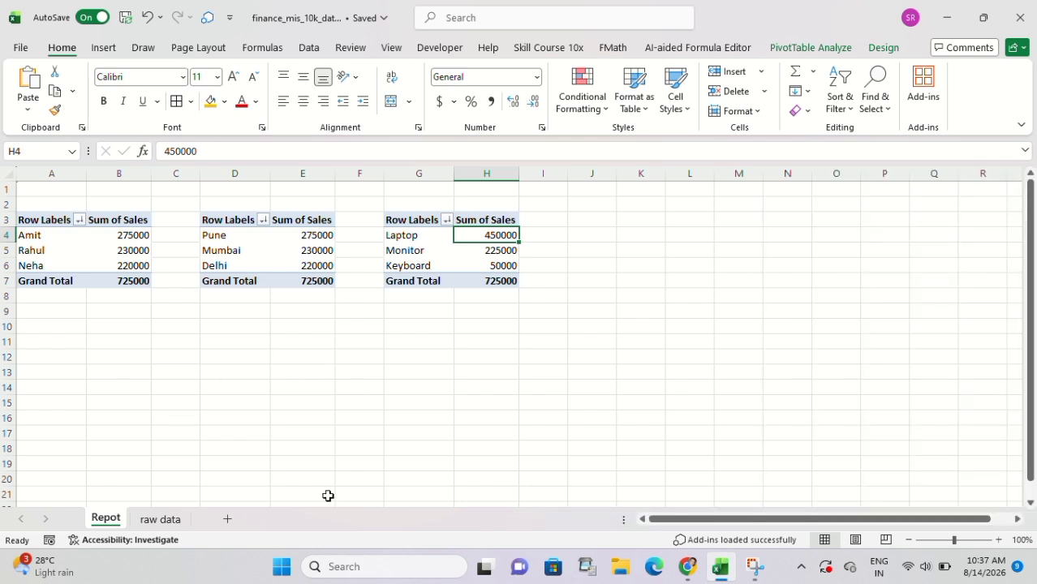
Fill the Best Sales Product item in J7 of the raw data notes orange and enter "ek Summary chart bna lete hai" in J15.
{"action": "left_click", "coordinate": [158, 520]}
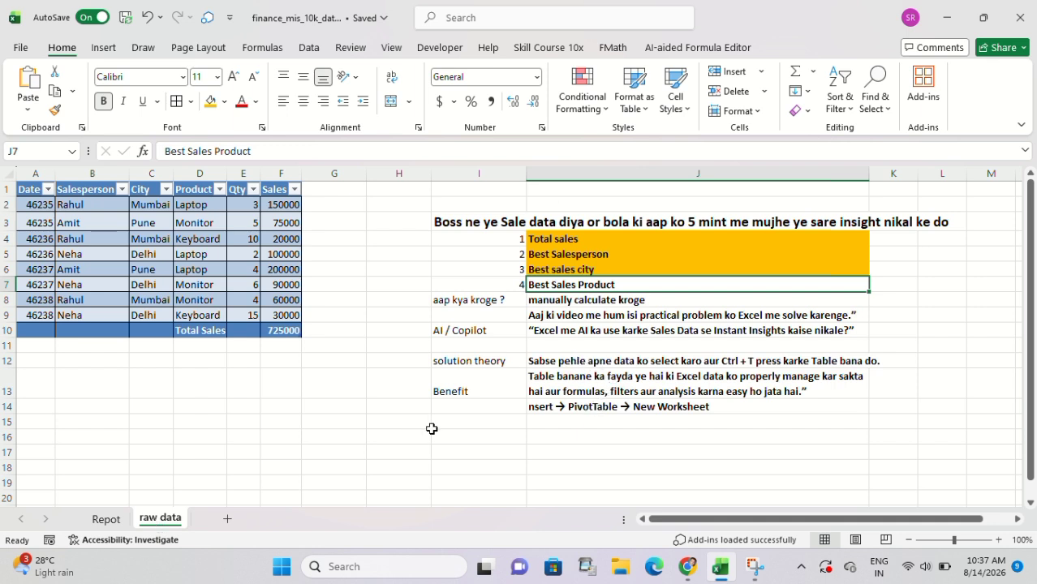
{"action": "left_click", "coordinate": [212, 107]}
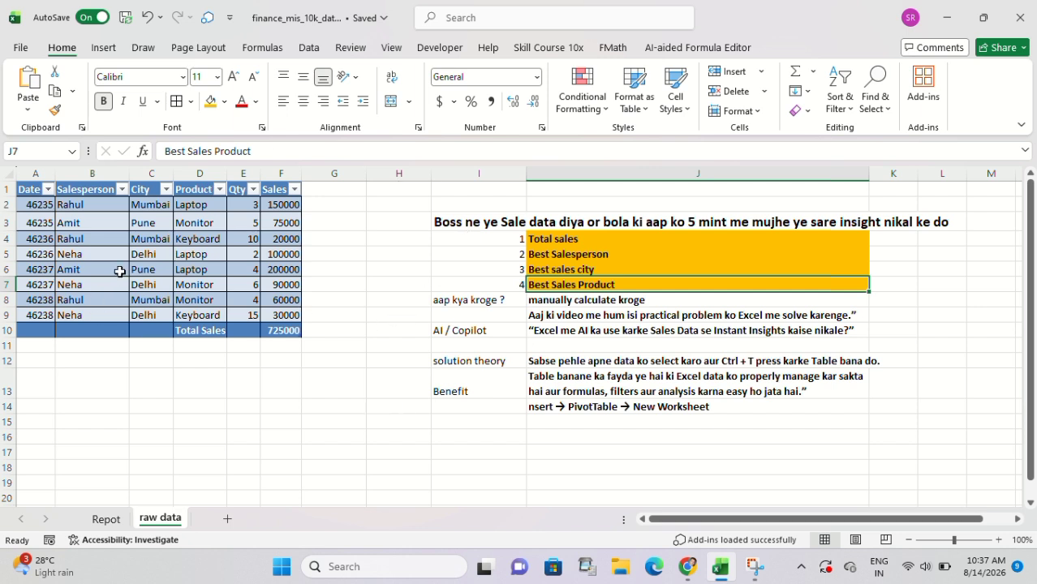
{"action": "left_click", "coordinate": [562, 426]}
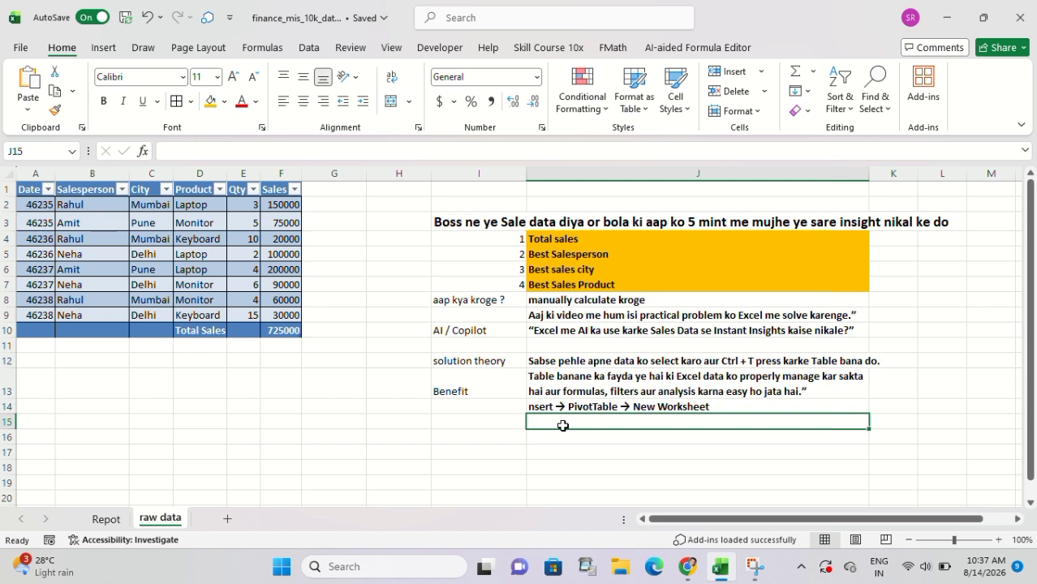
{"action": "type", "text": "ek S"}
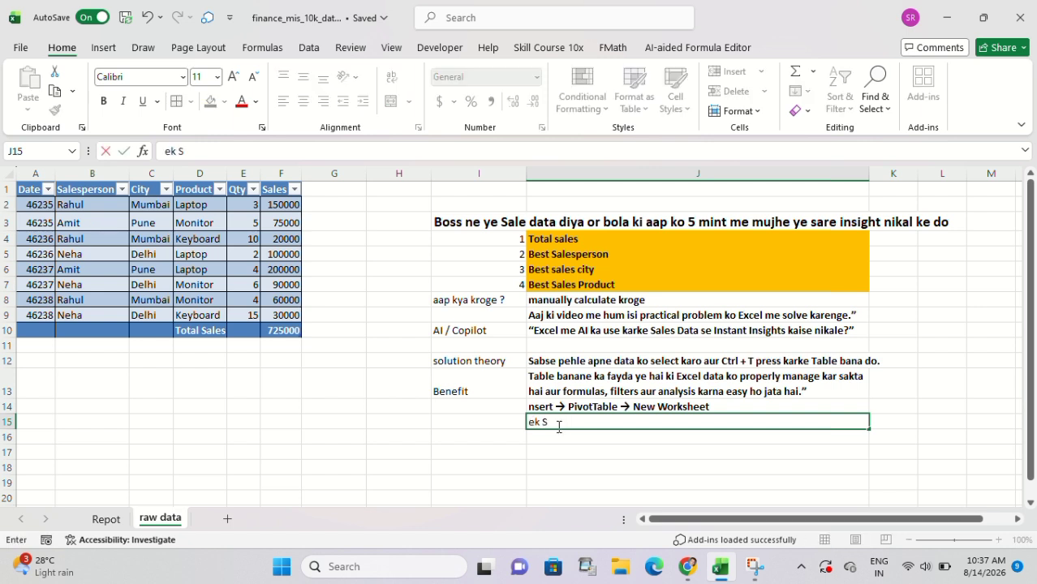
{"action": "type", "text": "ummary chart bna lete hai"}
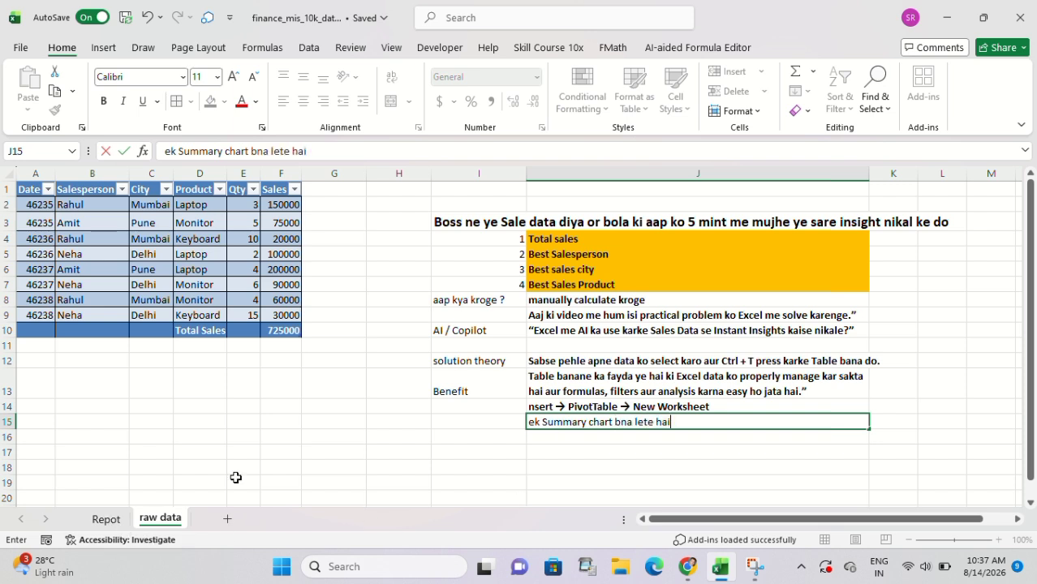
Insert a 2-D clustered column chart from all the data rows of the raw data table.
{"action": "left_click", "coordinate": [195, 252]}
{"action": "key", "text": "ctrl+a"}
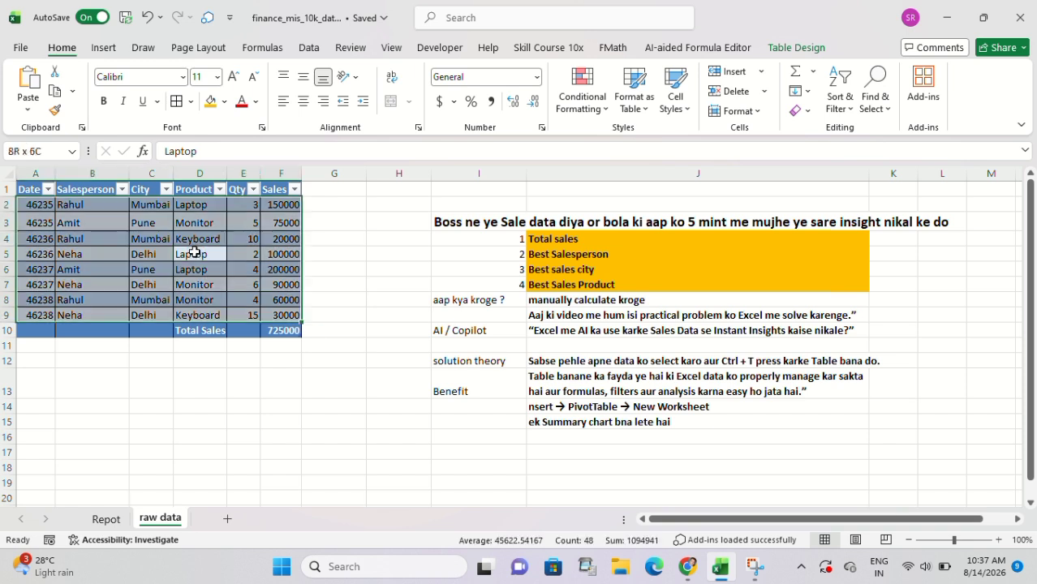
{"action": "left_click", "coordinate": [103, 49]}
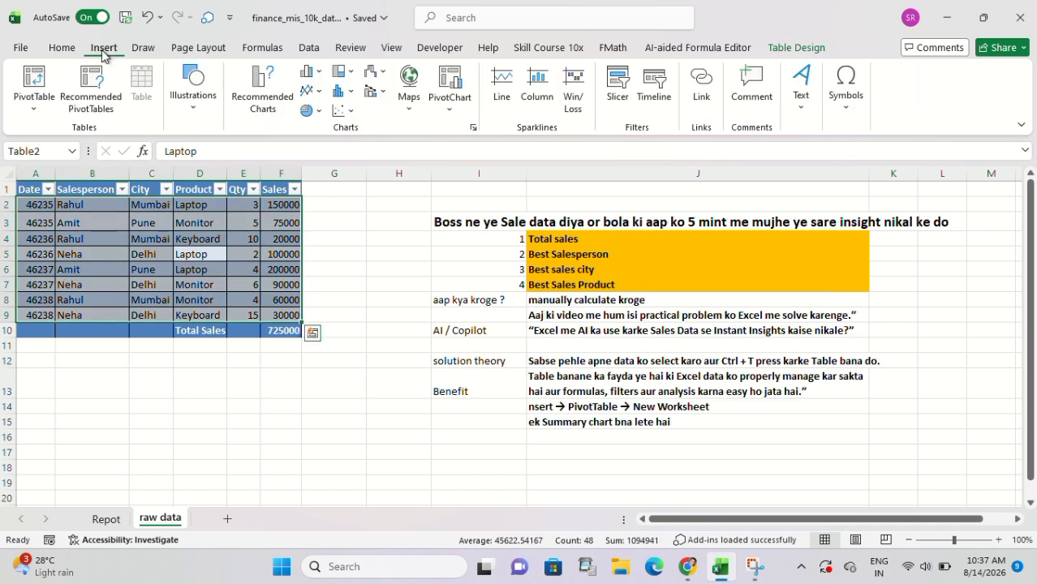
{"action": "left_click", "coordinate": [313, 71]}
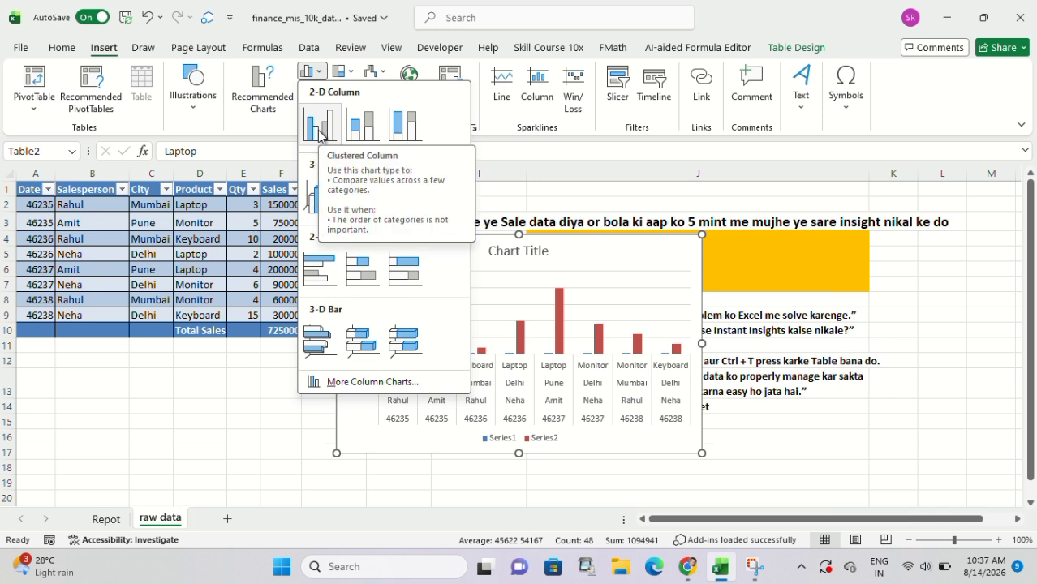
{"action": "left_click", "coordinate": [320, 130]}
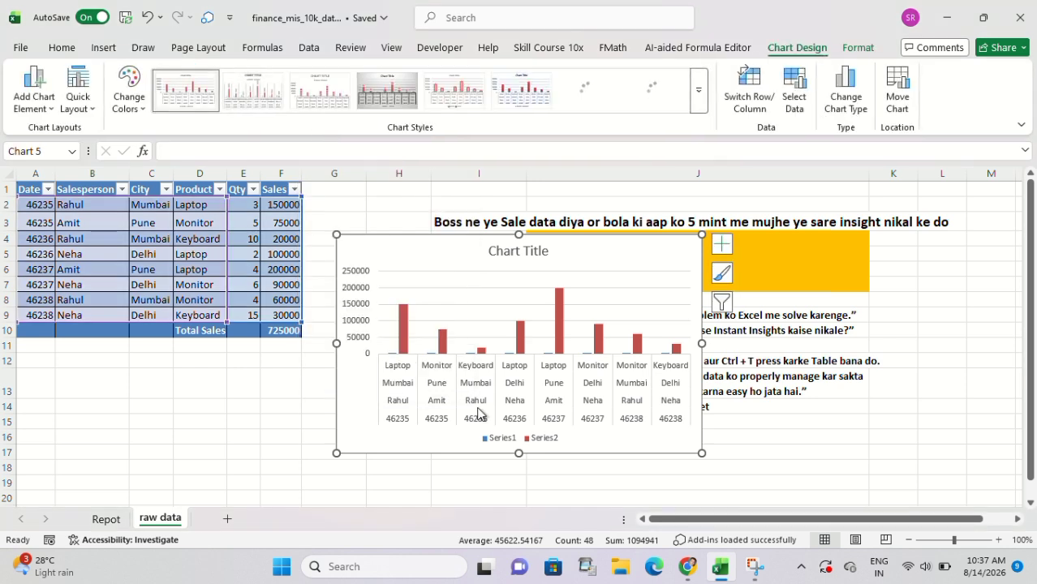
Apply the last chart style in the gallery, with bevelled columns and a bold title, to the sales column chart.
{"action": "left_click", "coordinate": [724, 276]}
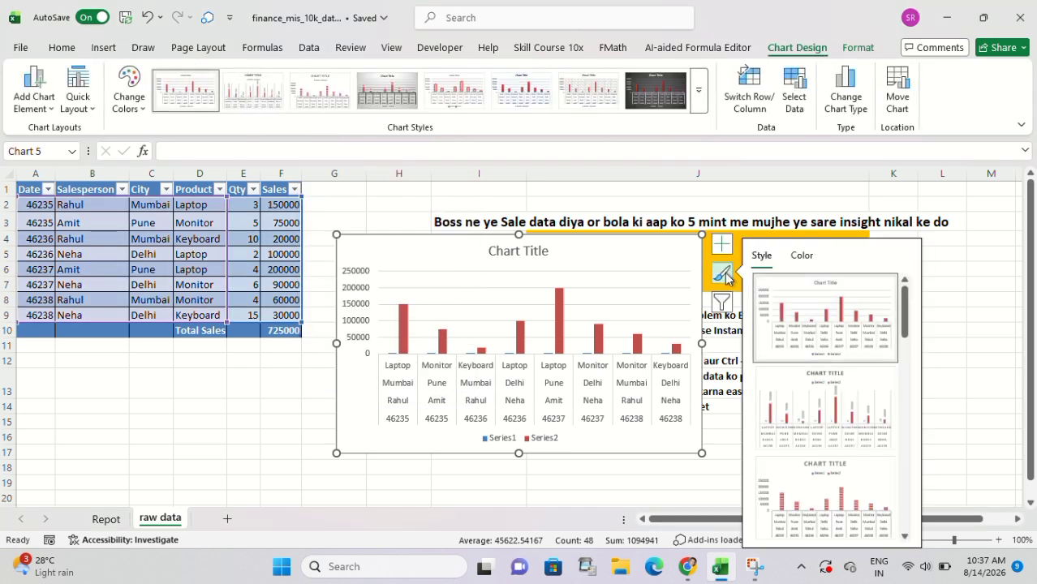
{"action": "left_click", "coordinate": [698, 91]}
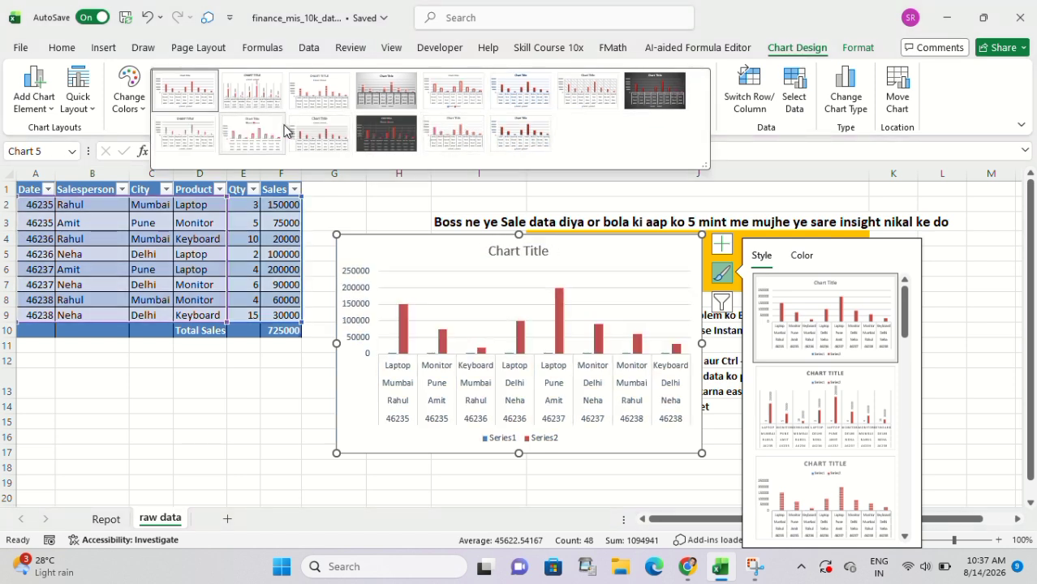
{"action": "left_click", "coordinate": [517, 137]}
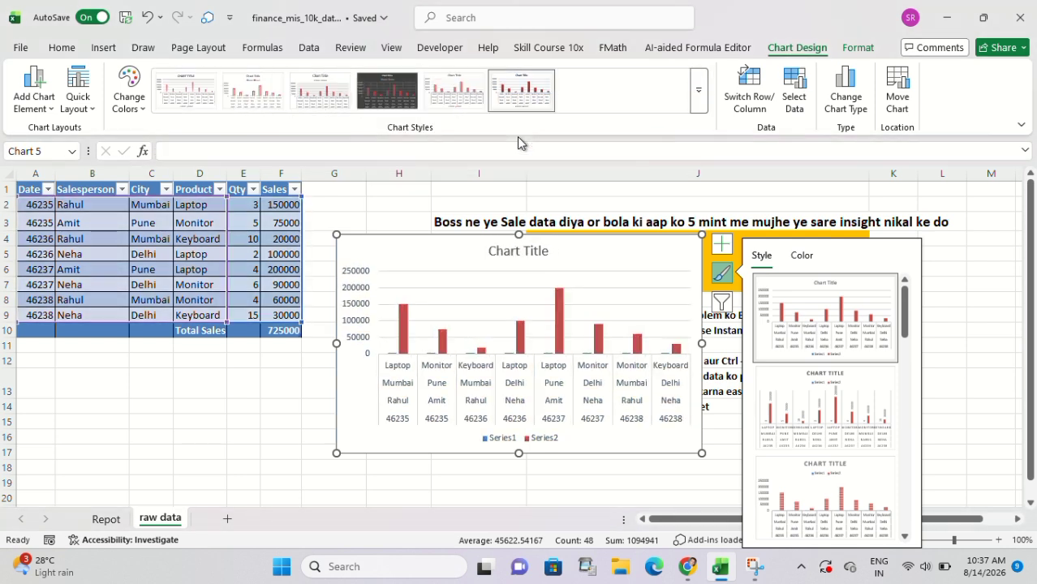
{"action": "left_click", "coordinate": [378, 89]}
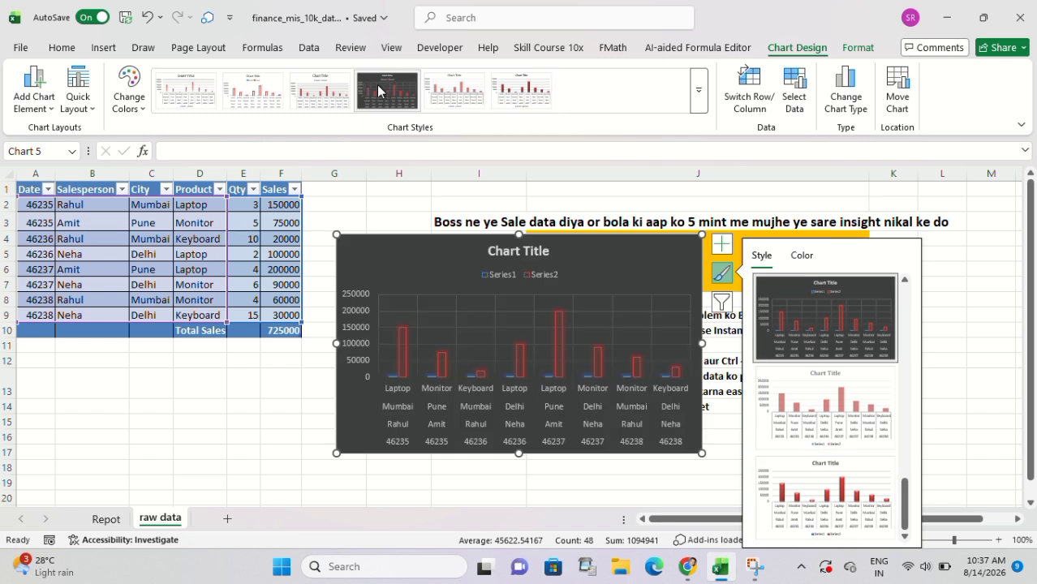
{"action": "left_click", "coordinate": [326, 96]}
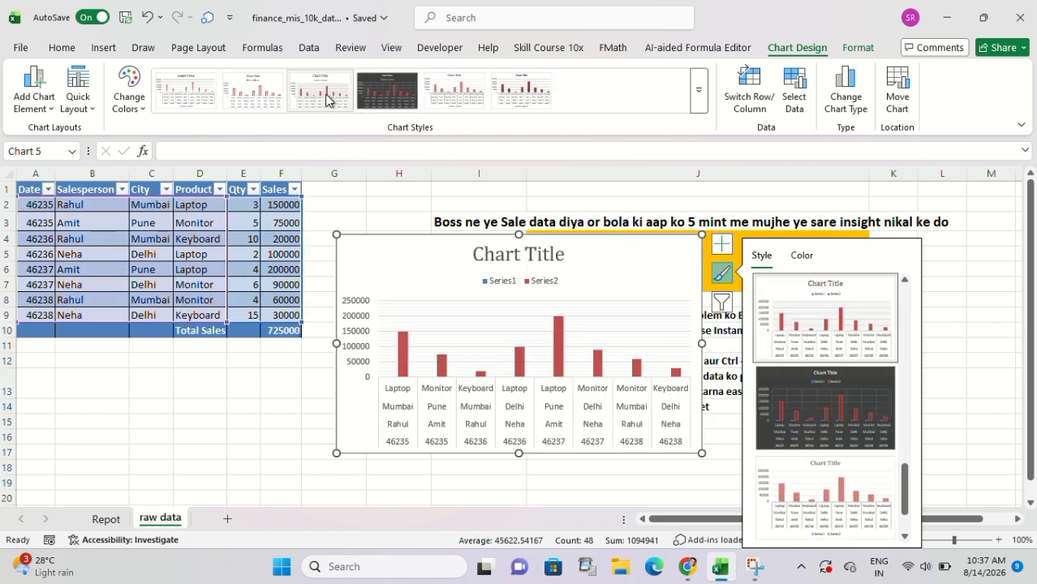
{"action": "left_click", "coordinate": [523, 96]}
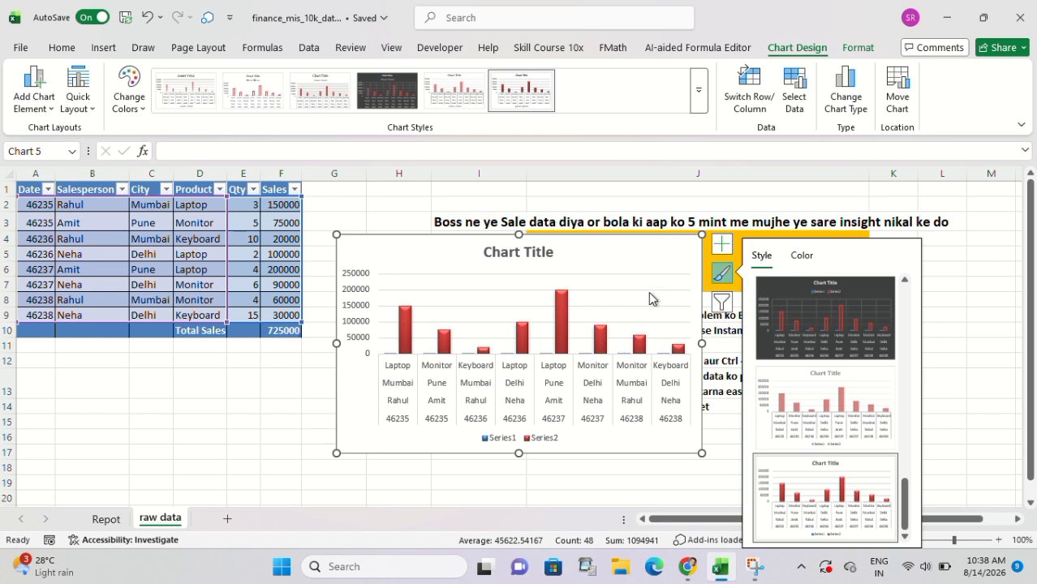
Move the column chart from the raw data sheet to the Repot sheet and place it below the PivotTables.
{"action": "key", "text": "Delete"}
{"action": "left_click", "coordinate": [99, 520]}
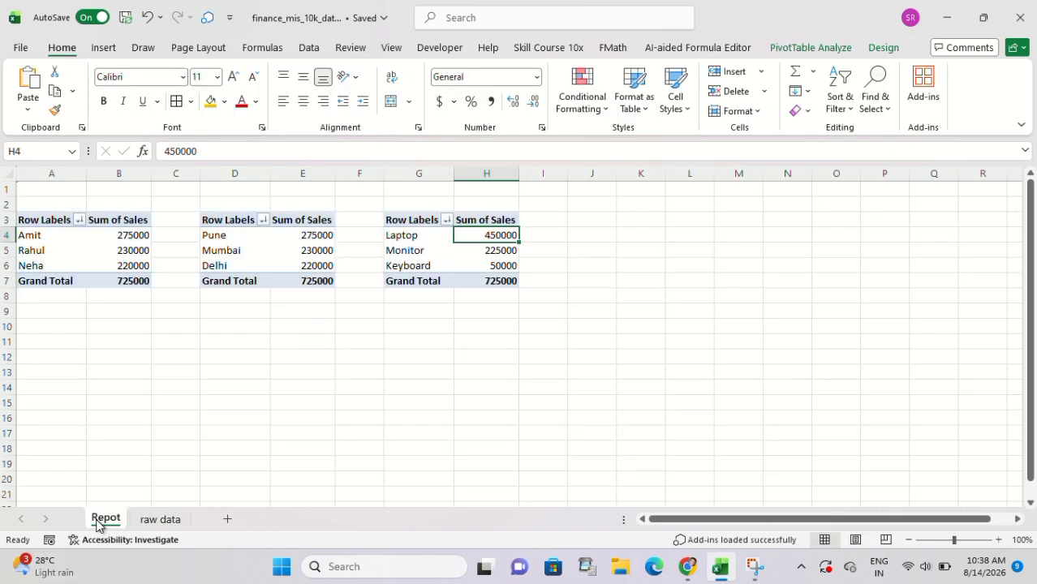
{"action": "left_click", "coordinate": [75, 339]}
{"action": "key", "text": "ctrl+v"}
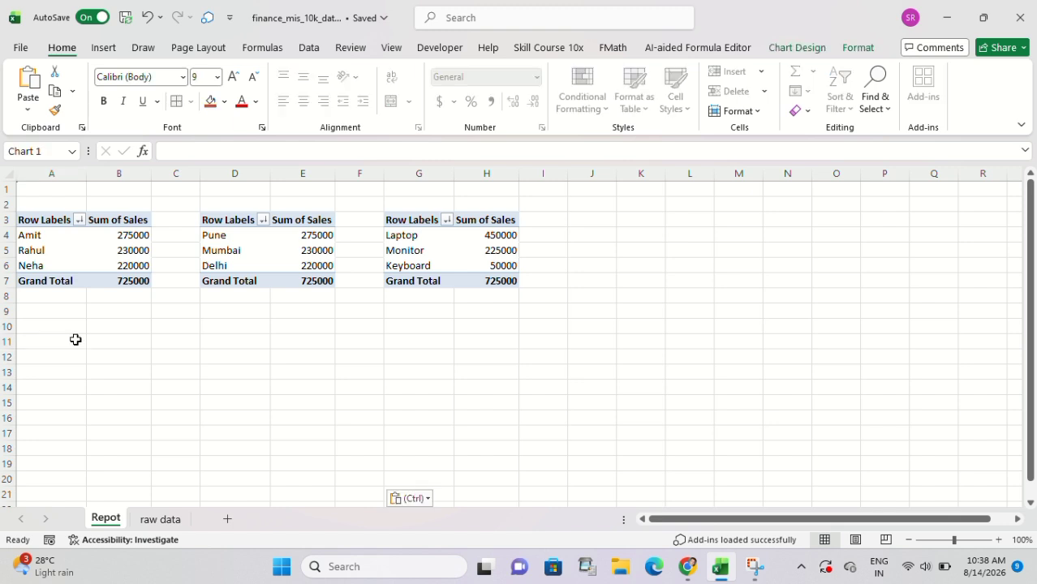
{"action": "left_click", "coordinate": [134, 374]}
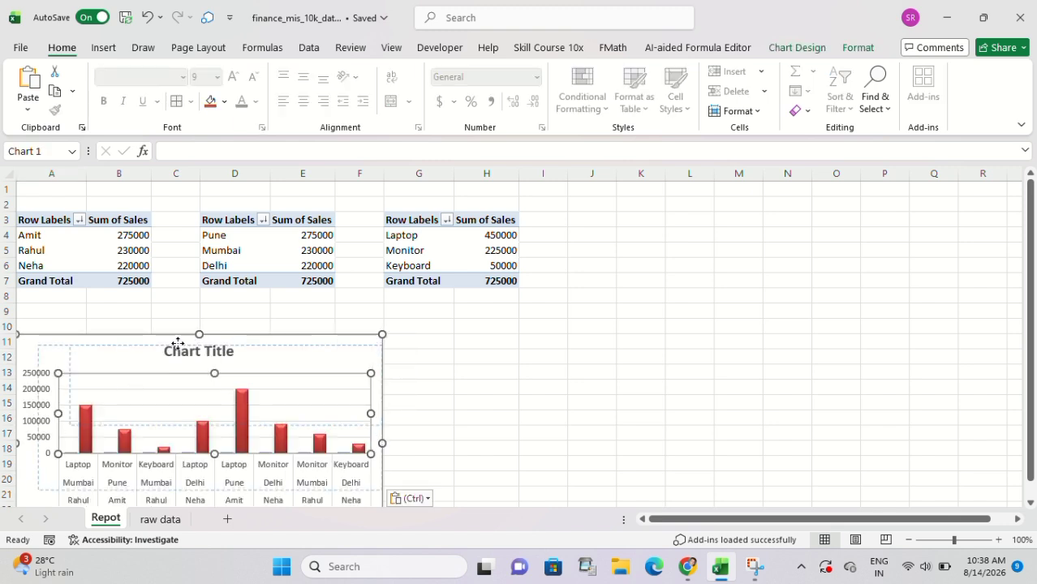
{"action": "left_click_drag", "start_coordinate": [139, 347], "coordinate": [191, 312]}
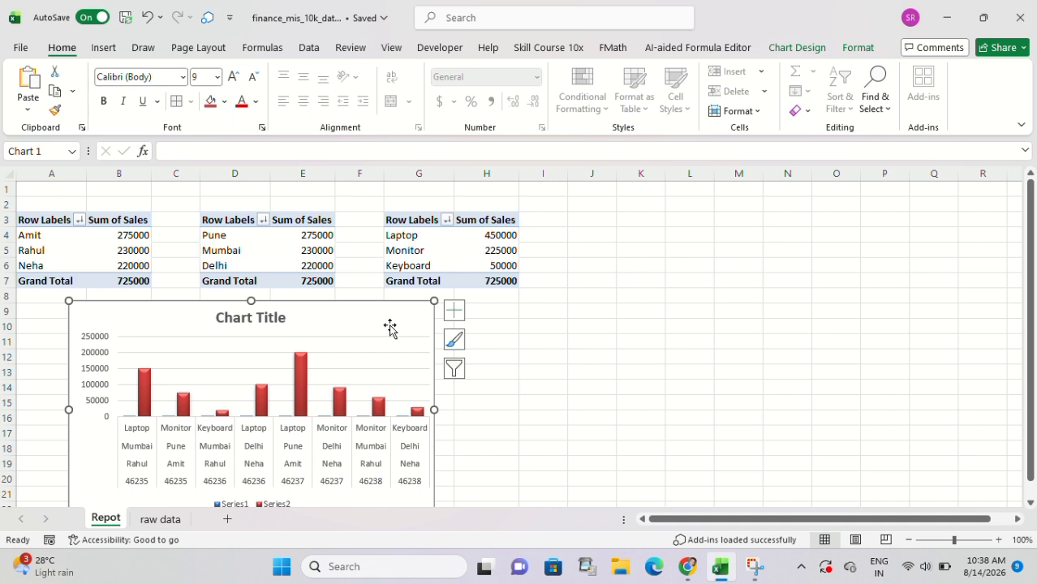
Remove the gridlines and the legend from the chart on the Repot sheet, without adding a trendline.
{"action": "left_click", "coordinate": [453, 310]}
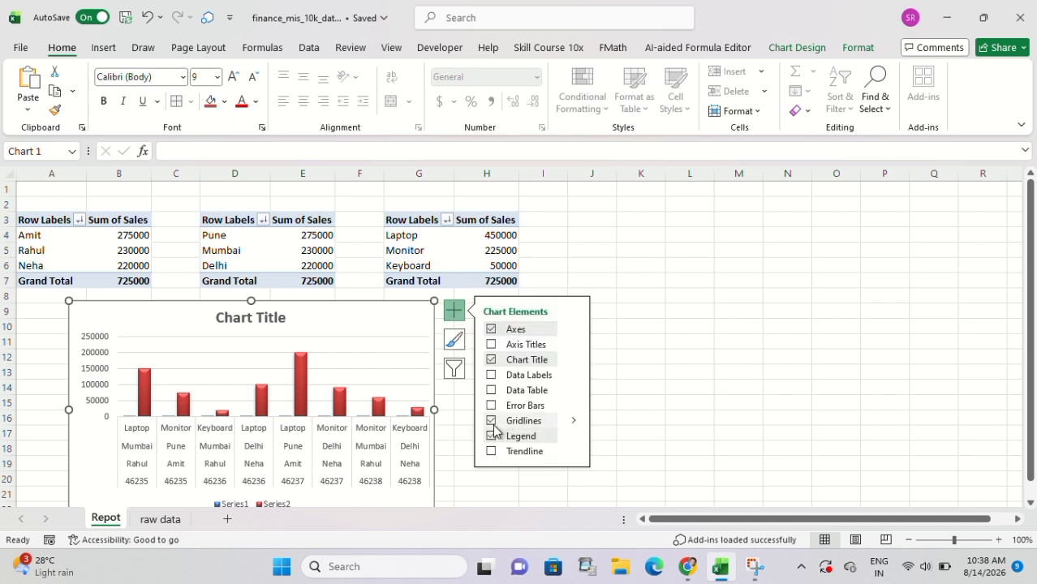
{"action": "left_click", "coordinate": [491, 421]}
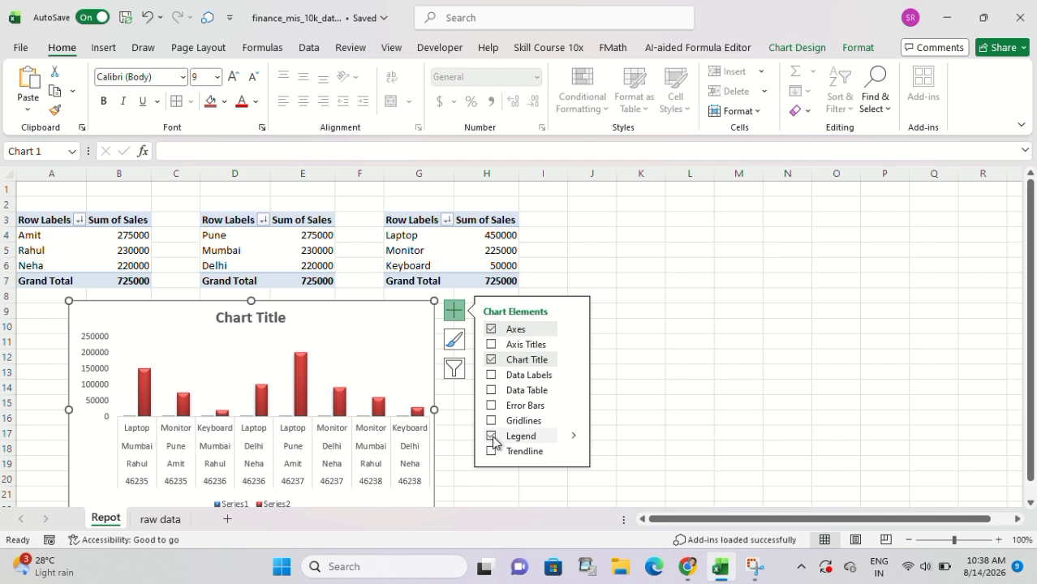
{"action": "left_click", "coordinate": [492, 436]}
{"action": "left_click", "coordinate": [490, 436]}
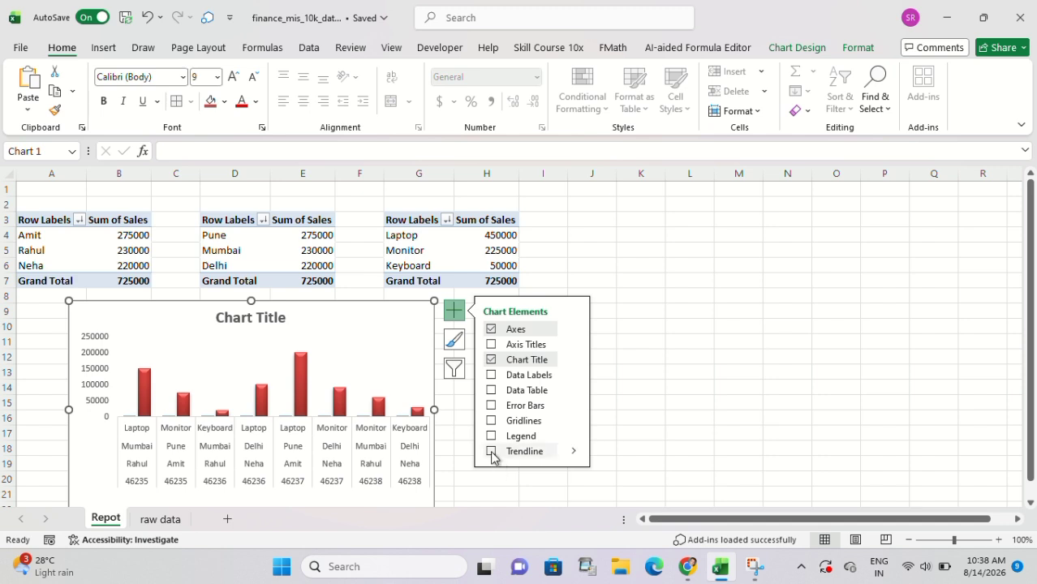
{"action": "left_click", "coordinate": [490, 452]}
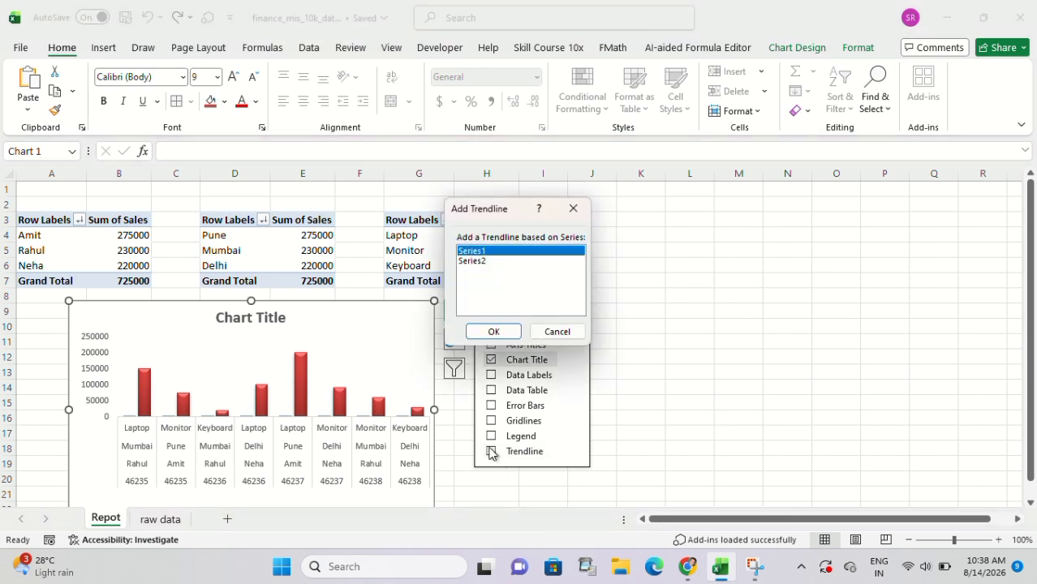
{"action": "left_click", "coordinate": [556, 331]}
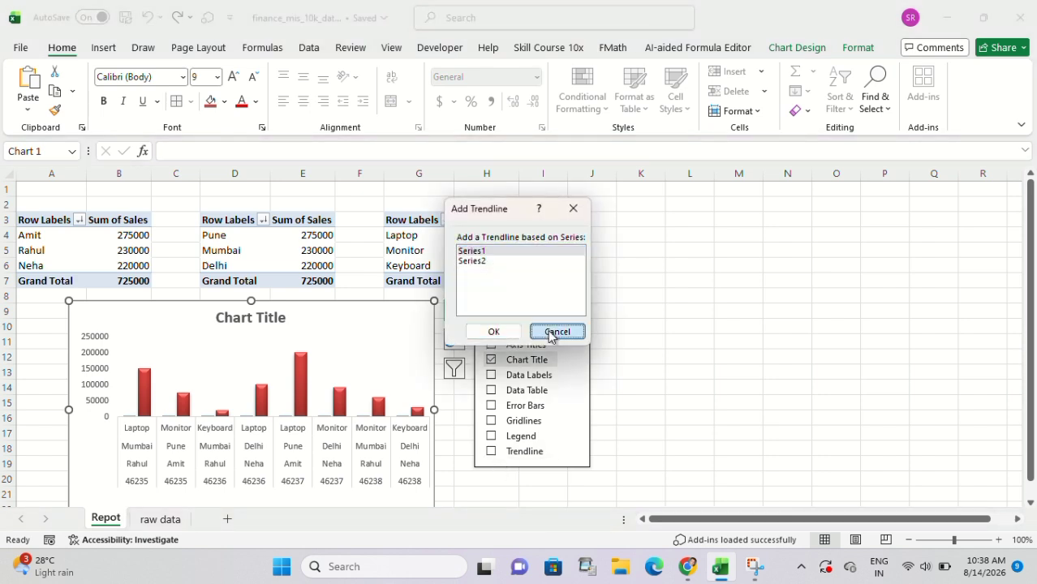
Replace the chart's placeholder title with "summary chart".
{"action": "double_click", "coordinate": [254, 315]}
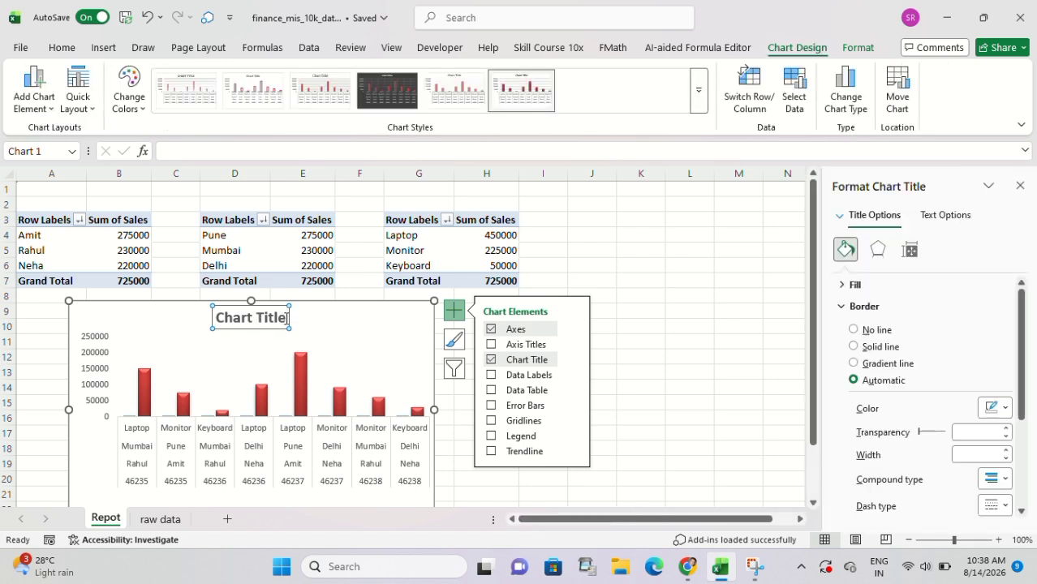
{"action": "left_click_drag", "start_coordinate": [287, 318], "coordinate": [229, 319]}
{"action": "type", "text": "su"}
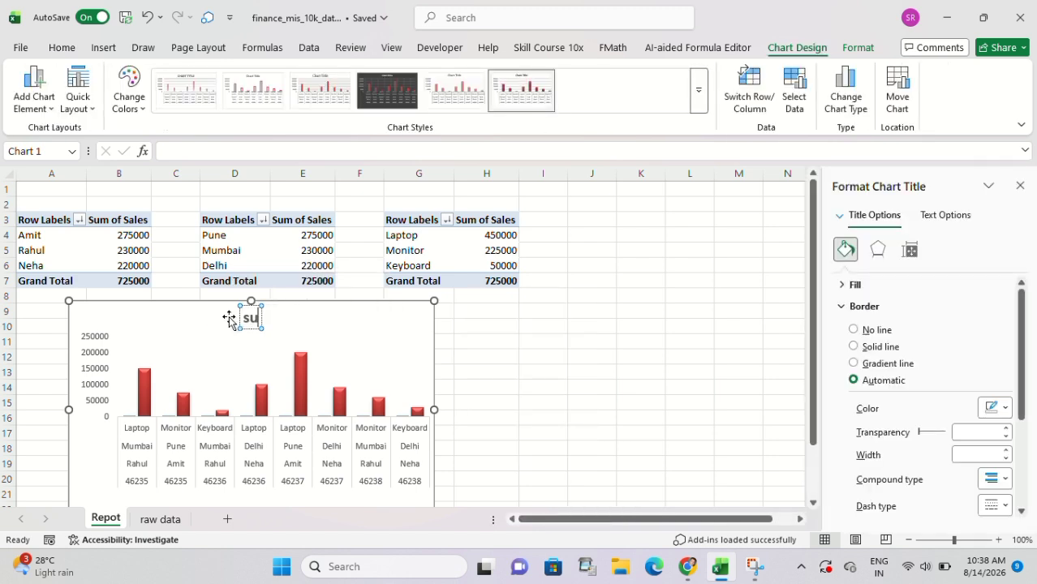
{"action": "type", "text": "mmary"}
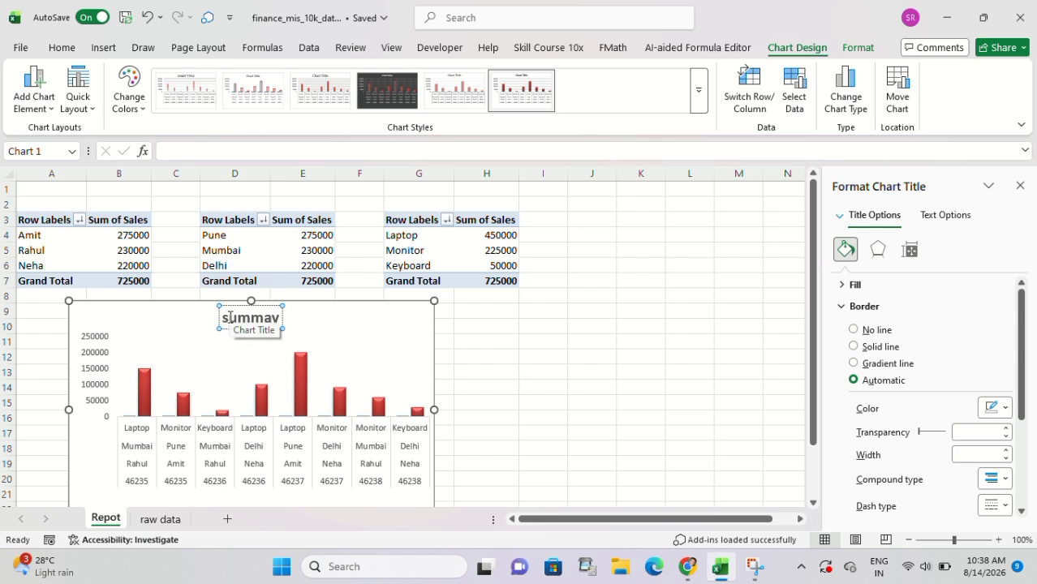
{"action": "type", "text": " chart"}
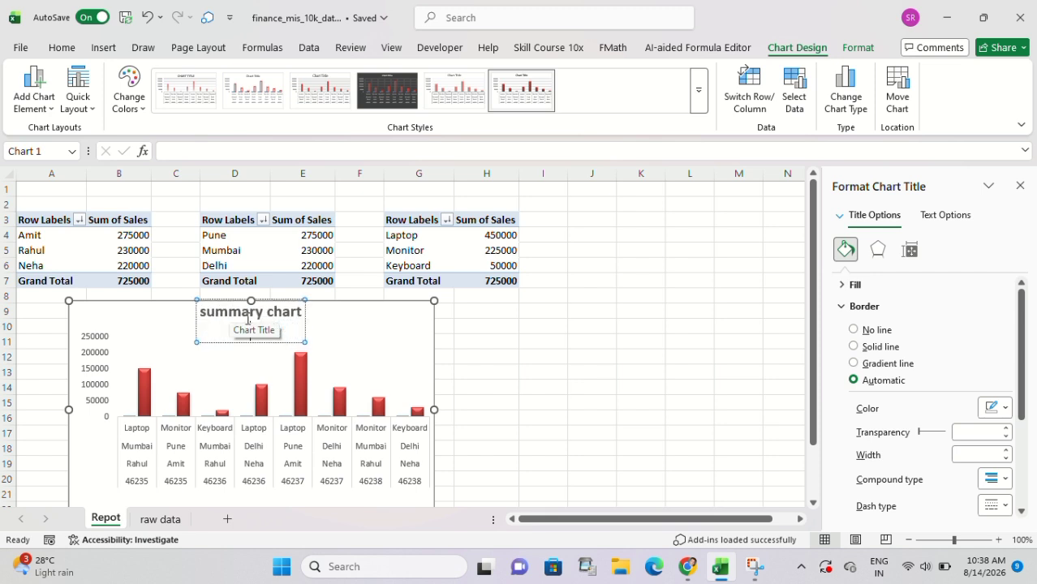
{"action": "key", "text": "Escape"}
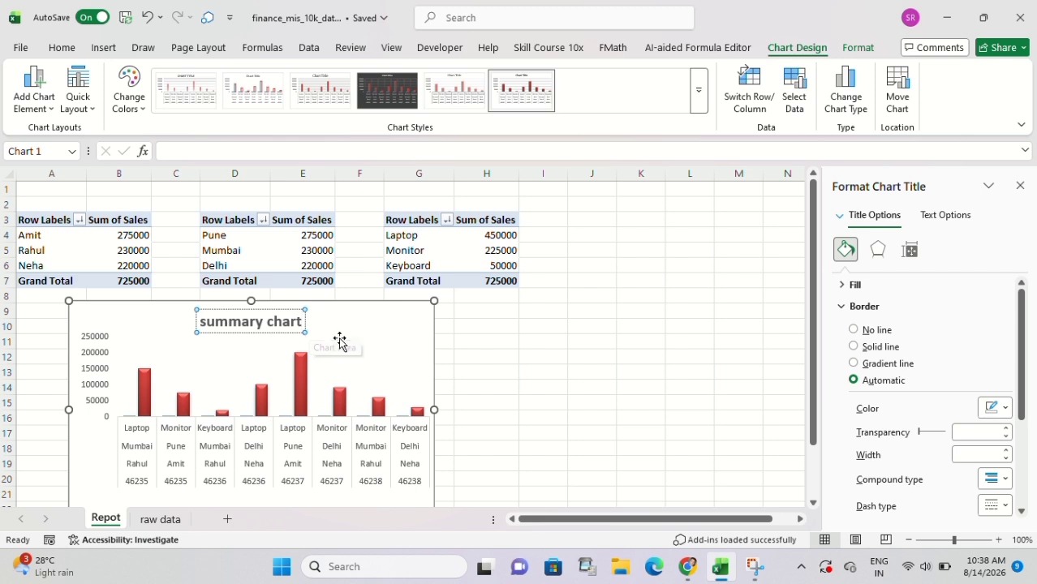
{"action": "left_click", "coordinate": [348, 333]}
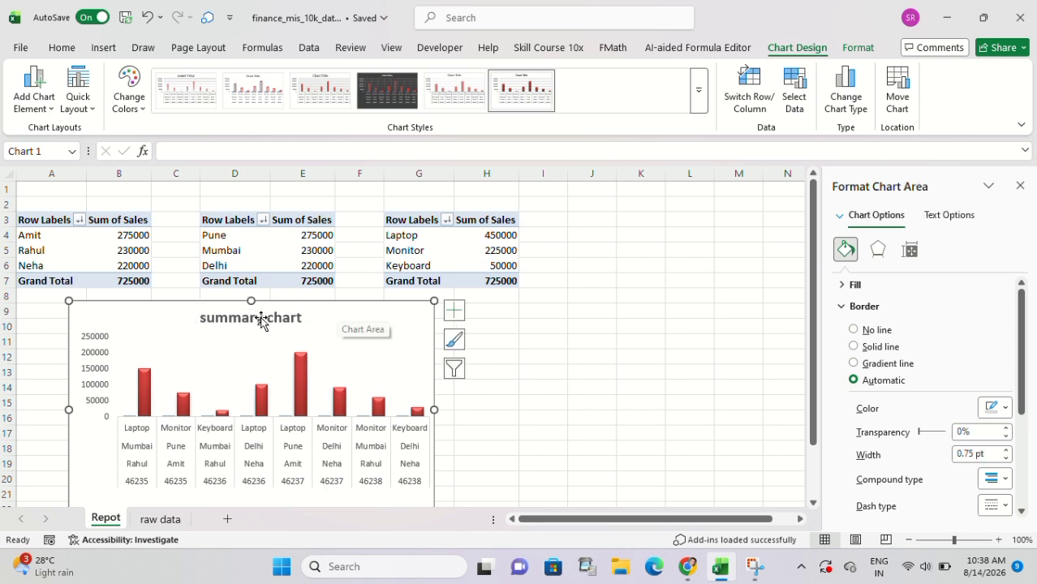
Reduce the summary chart's height and place it directly beneath the salesperson and city PivotTables, starting at row 8.
{"action": "left_click_drag", "start_coordinate": [251, 298], "coordinate": [249, 341]}
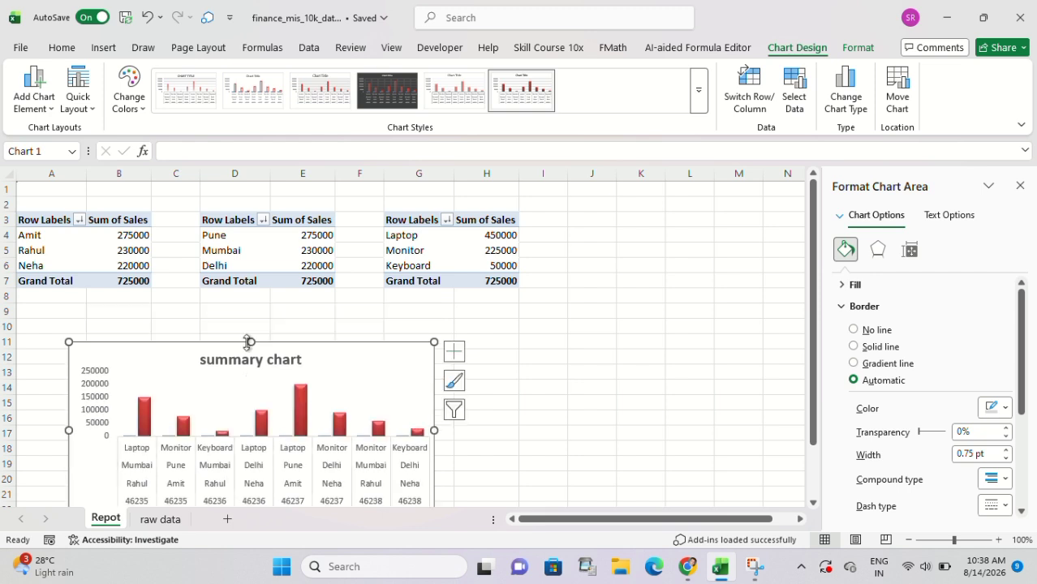
{"action": "left_click_drag", "start_coordinate": [349, 358], "coordinate": [299, 305]}
{"action": "left_click", "coordinate": [472, 343]}
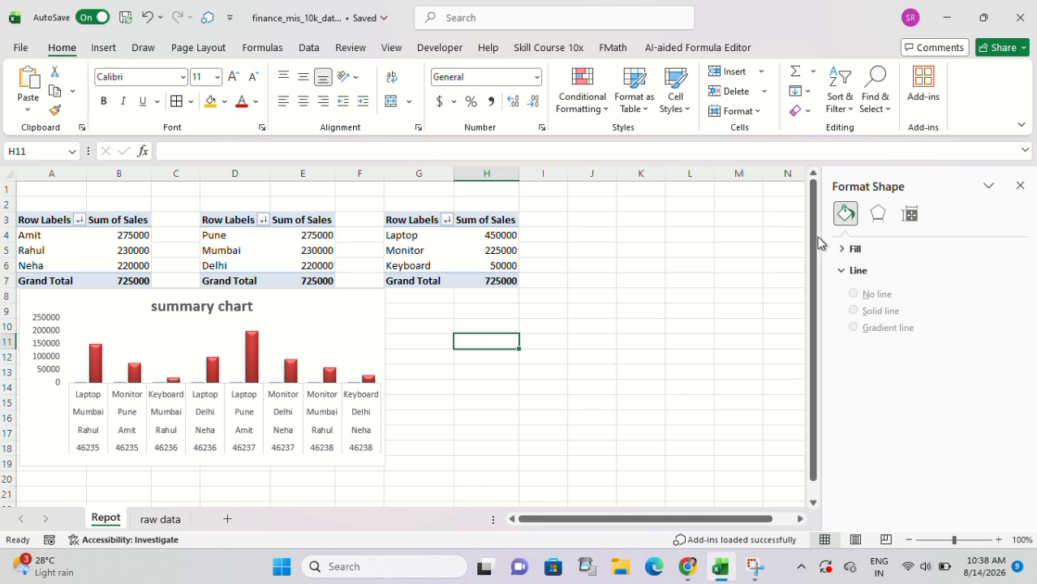
{"action": "left_click", "coordinate": [323, 368]}
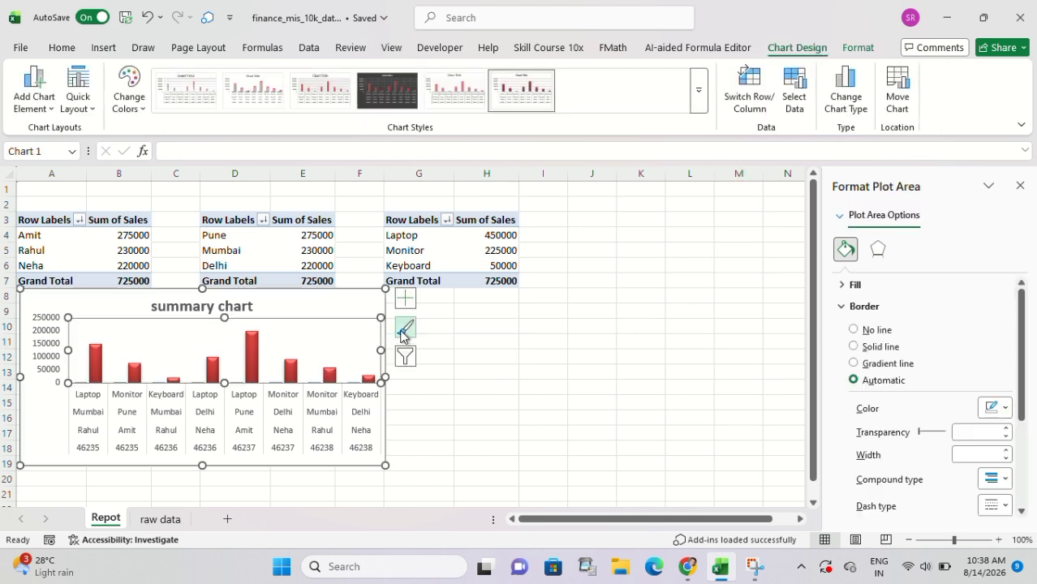
{"action": "left_click", "coordinate": [405, 358]}
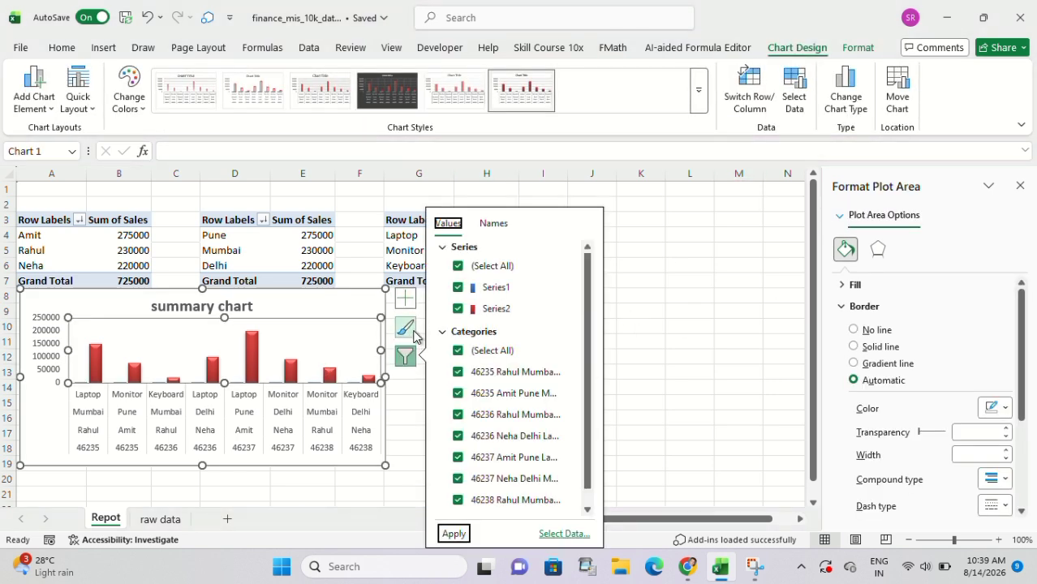
{"action": "left_click", "coordinate": [407, 303]}
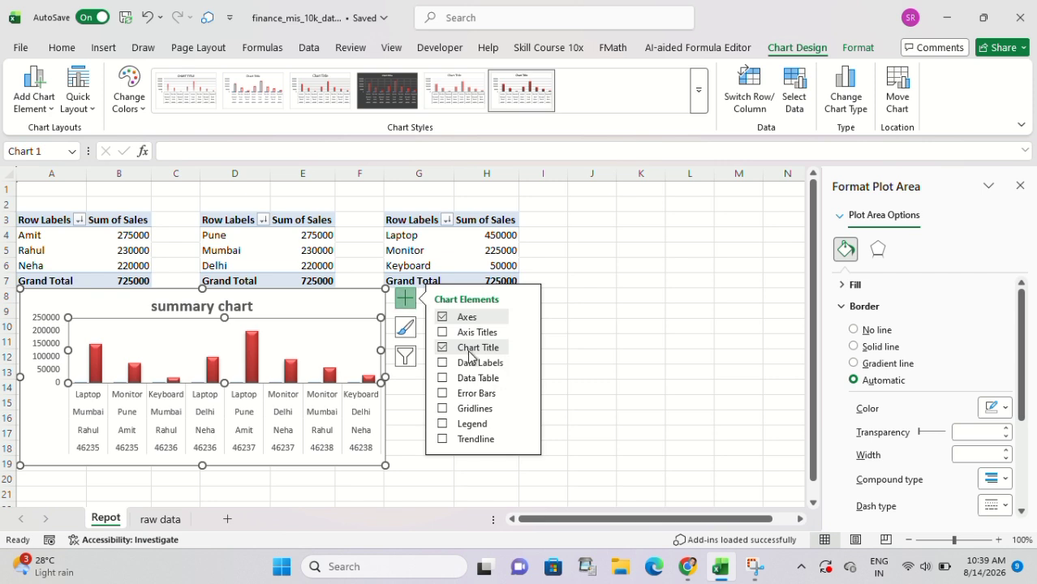
{"action": "left_click", "coordinate": [612, 387]}
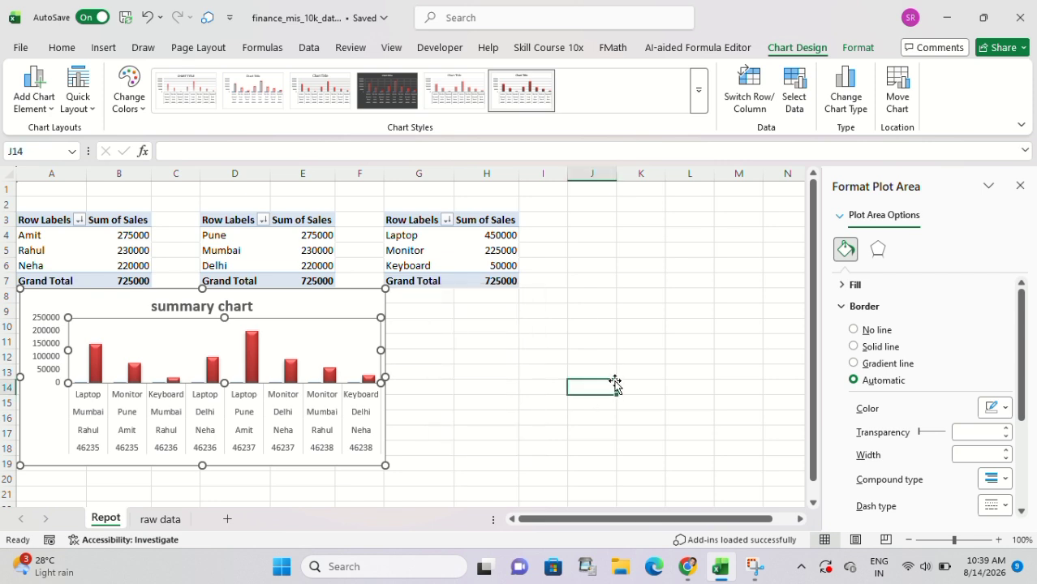
Add the "Important:" notes on verifying AI answers and AI-generated results in I17:I21 of the raw data sheet and make them bold.
{"action": "left_click", "coordinate": [161, 519]}
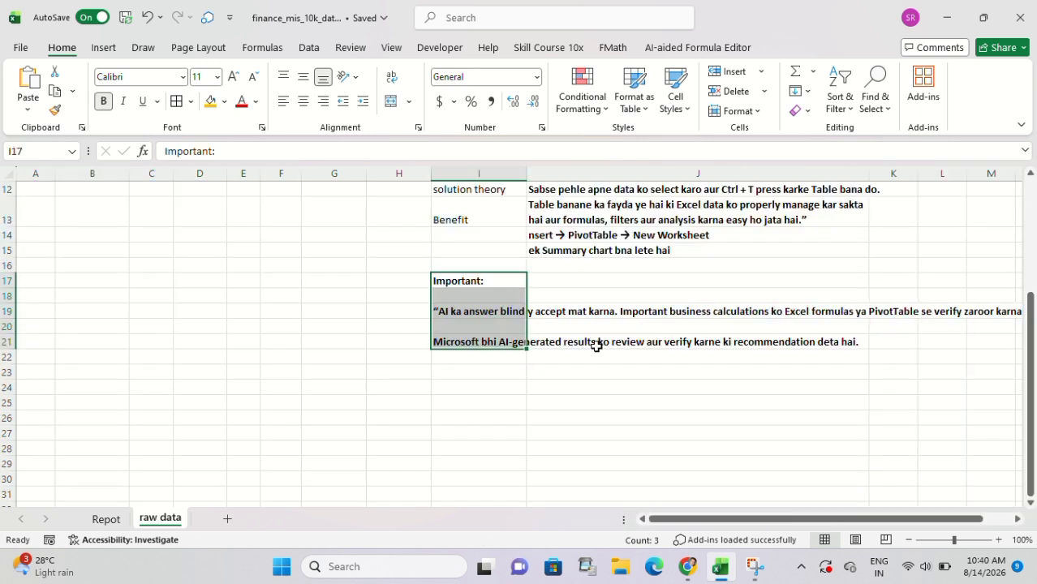
{"action": "key", "text": "ctrl+b"}
{"action": "left_click", "coordinate": [597, 343]}
Review the Important notes and sales table on the raw data sheet, and the PivotTables and summary chart on the Repot sheet.
{"action": "left_click", "coordinate": [467, 315]}
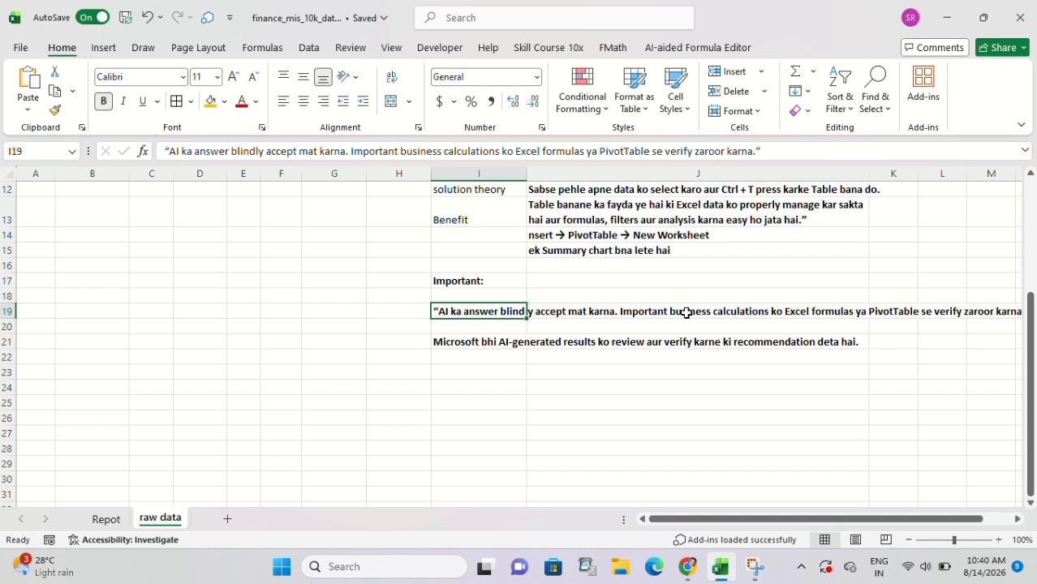
{"action": "scroll", "coordinate": [686, 313], "scroll_direction": "right", "scroll_amount": 2}
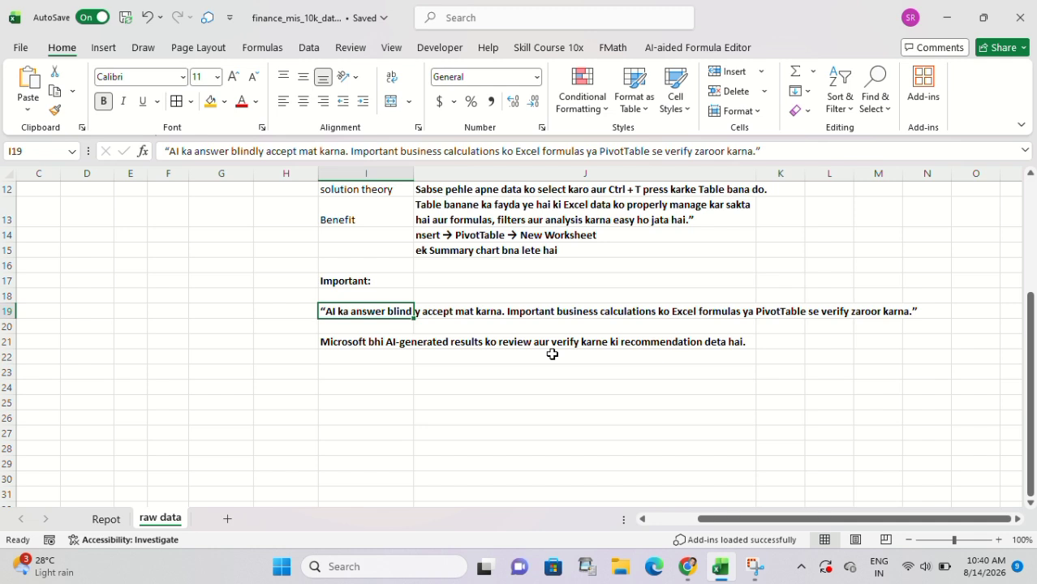
{"action": "left_click", "coordinate": [692, 342]}
{"action": "scroll", "coordinate": [470, 364], "scroll_direction": "left", "scroll_amount": 2}
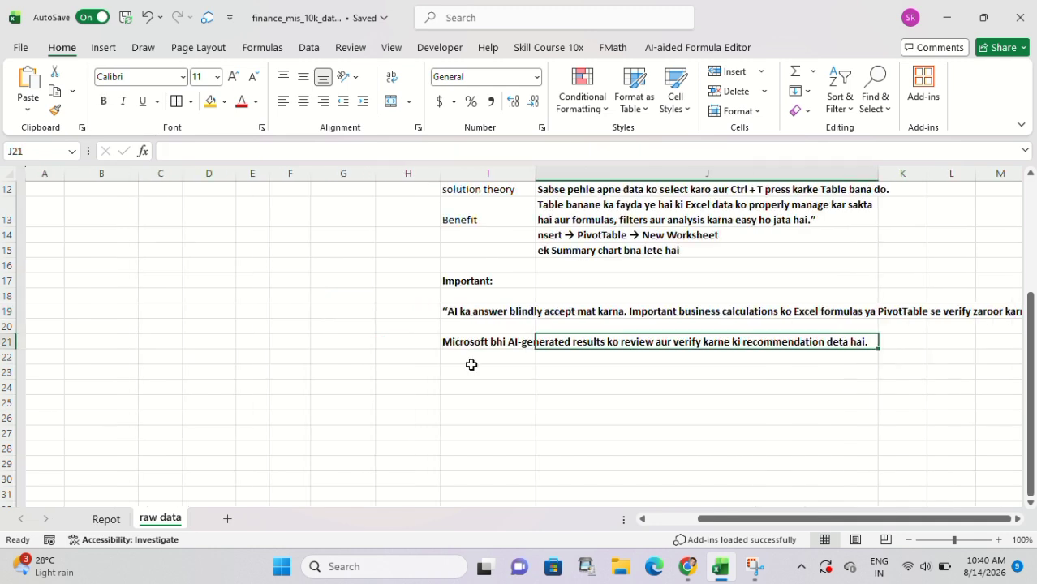
{"action": "scroll", "coordinate": [248, 290], "scroll_direction": "up", "scroll_amount": 4}
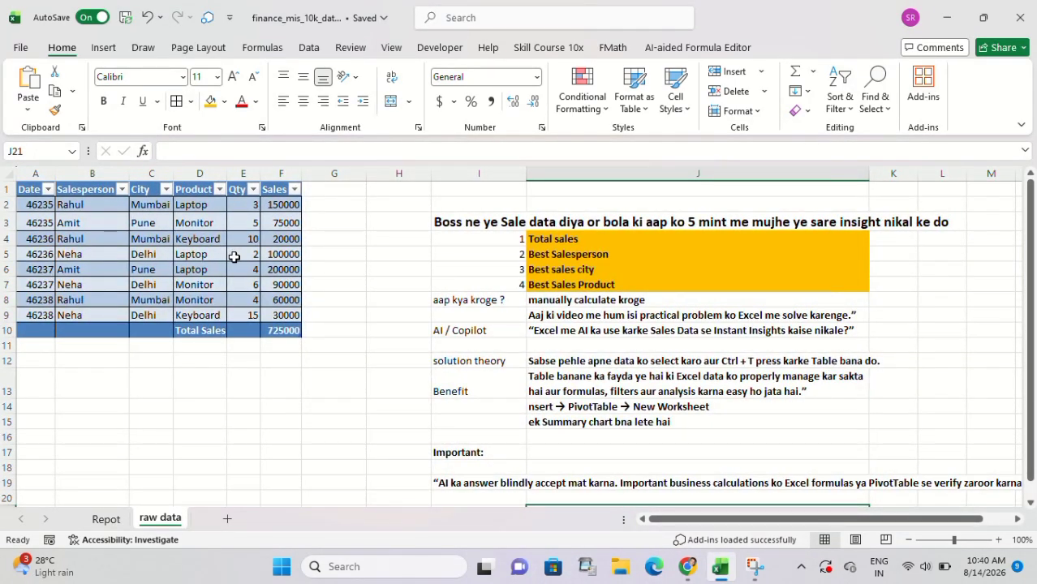
{"action": "scroll", "coordinate": [633, 439], "scroll_direction": "down", "scroll_amount": 1}
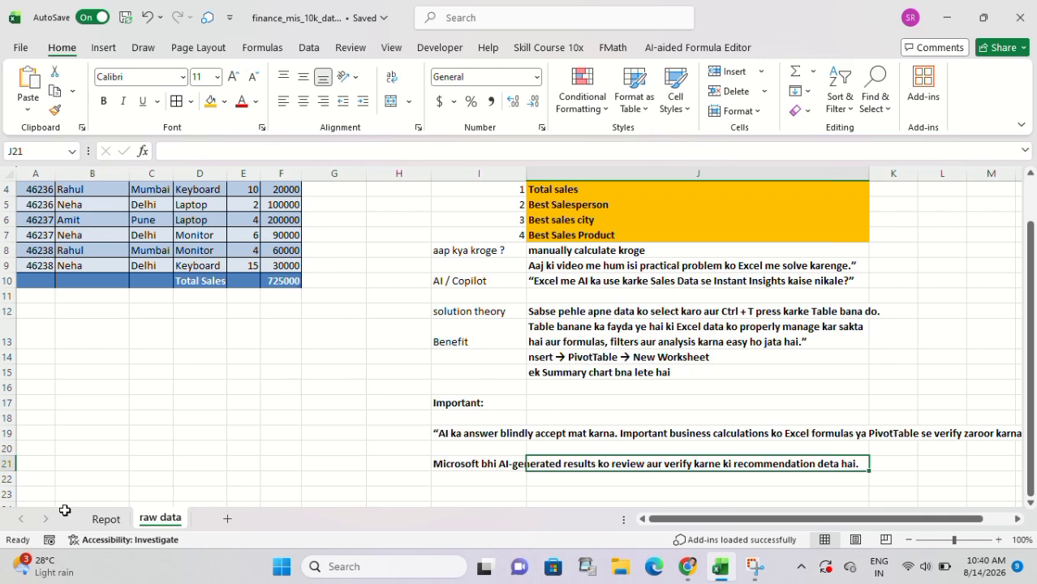
{"action": "left_click", "coordinate": [105, 520]}
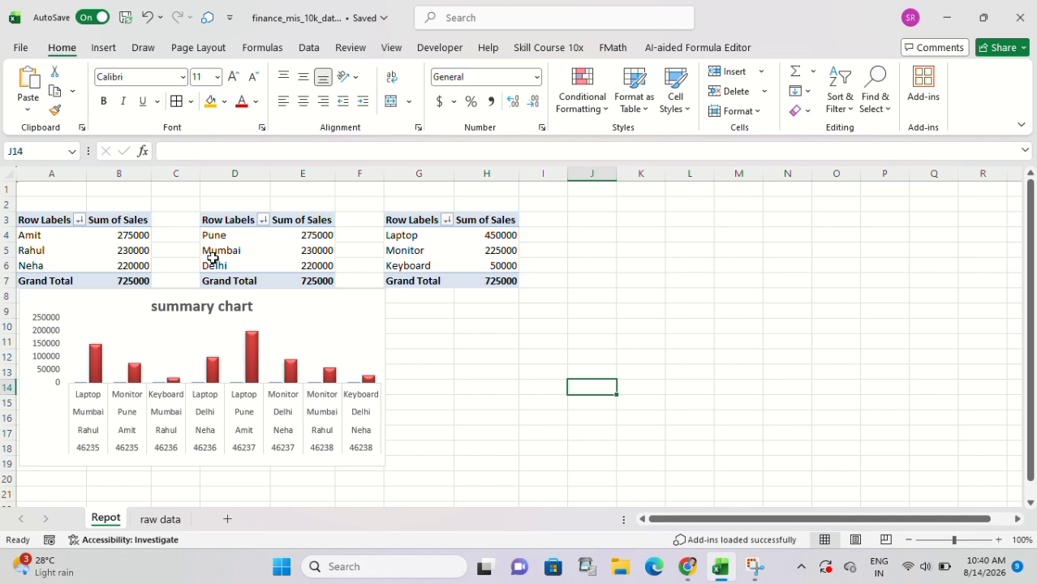
{"action": "left_click", "coordinate": [154, 521]}
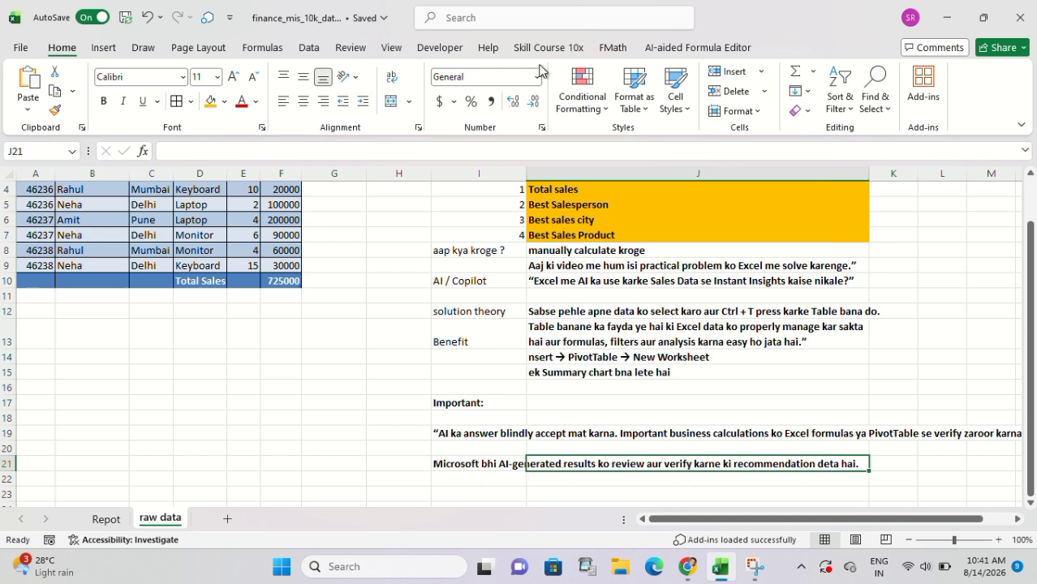
Search the available add-ins for "ai copilot" and close the results without adding any.
{"action": "left_click", "coordinate": [928, 102]}
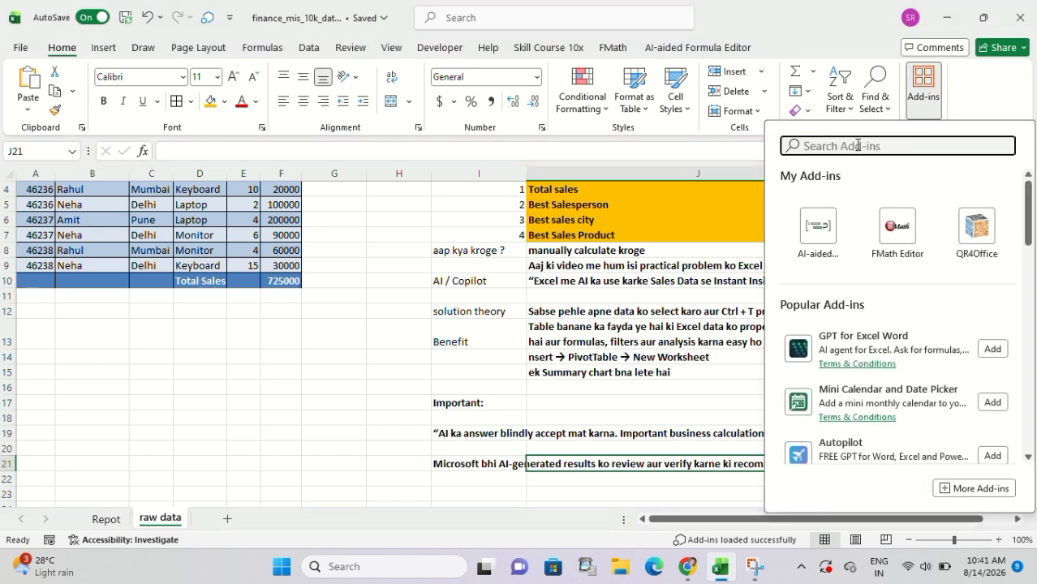
{"action": "type", "text": "ai col"}
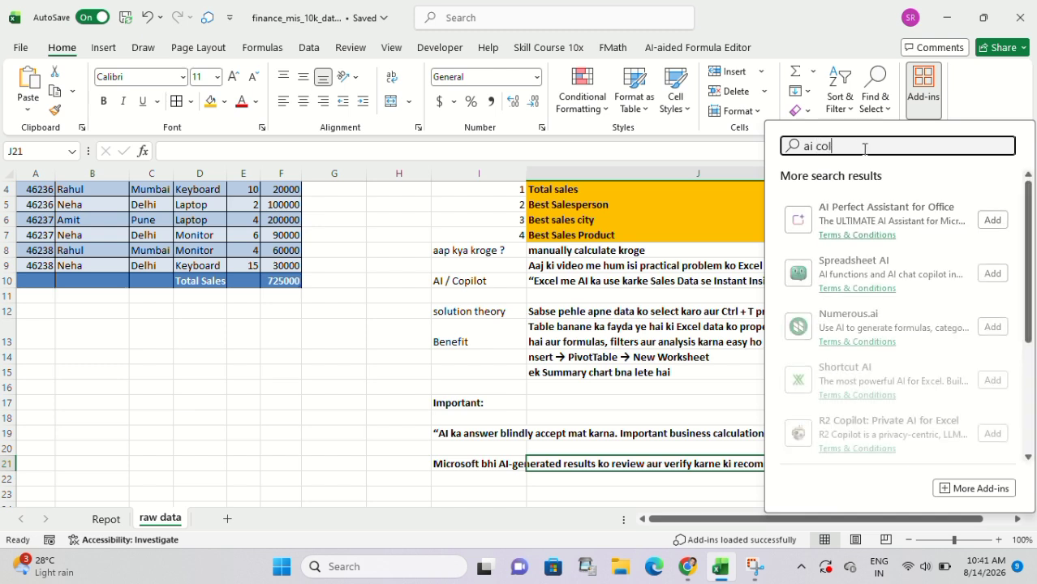
{"action": "key", "text": "BackSpace"}
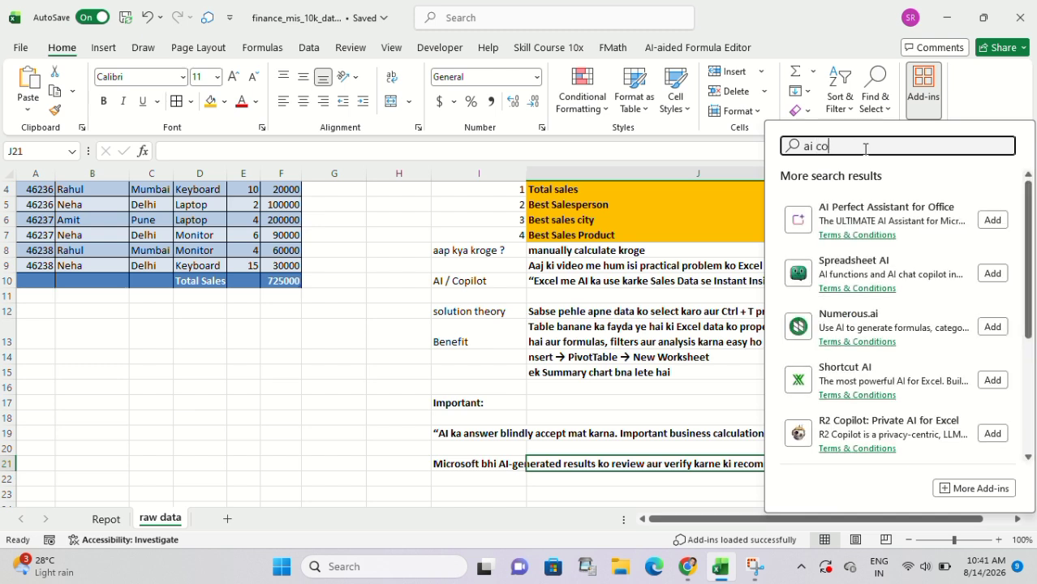
{"action": "type", "text": "pilo"}
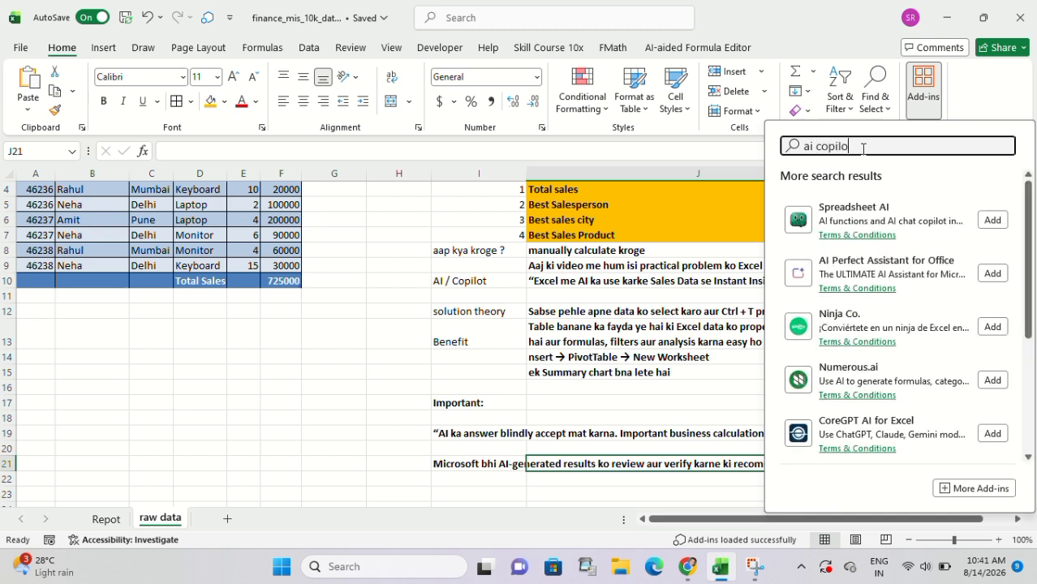
{"action": "type", "text": "t"}
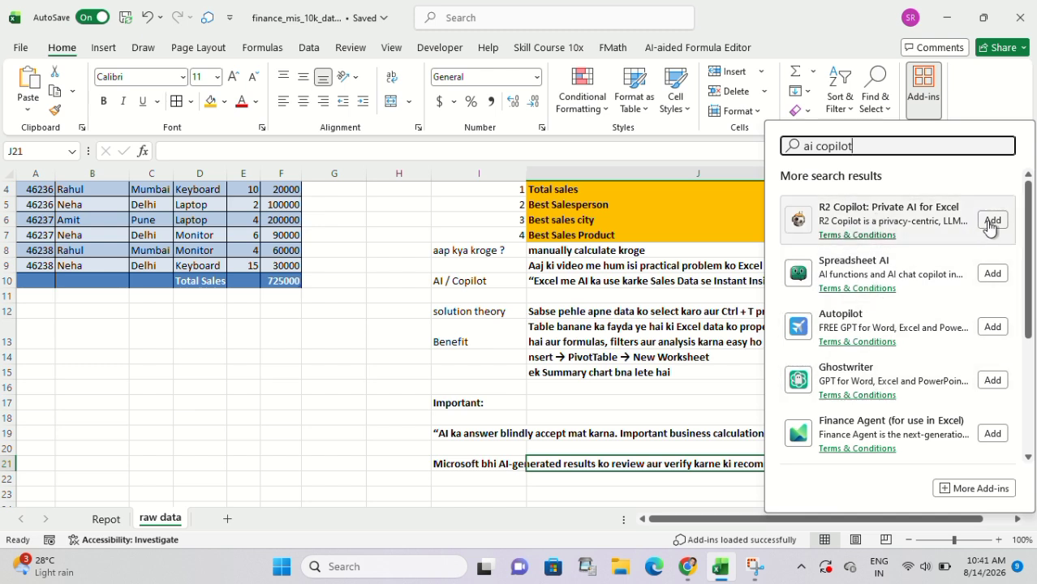
{"action": "left_click", "coordinate": [729, 145]}
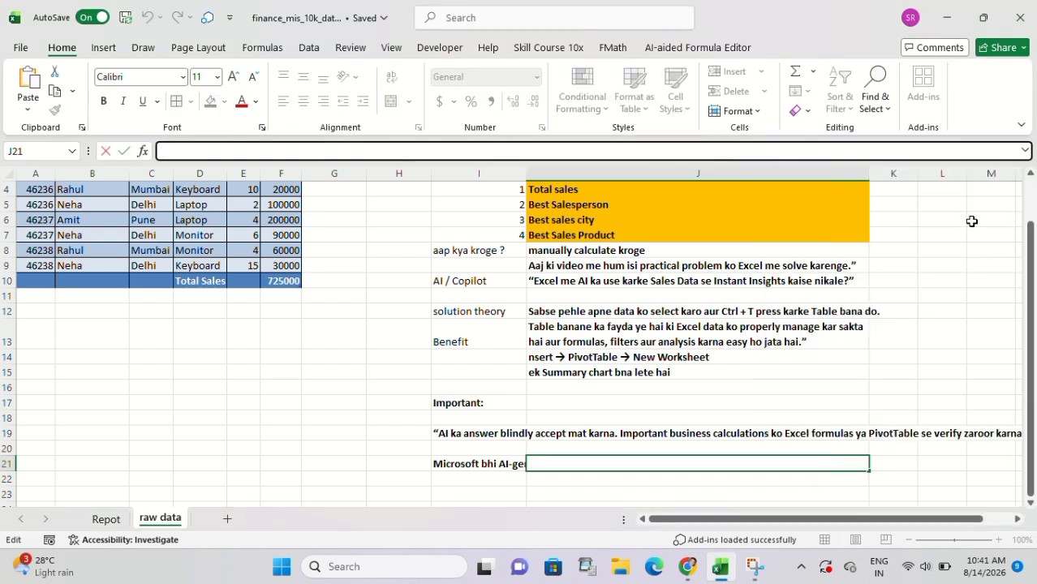
Open the AI Chat Copilot of the AI-aided Formula Editor add-in and cancel the pending edit of cell J21.
{"action": "left_click", "coordinate": [663, 49]}
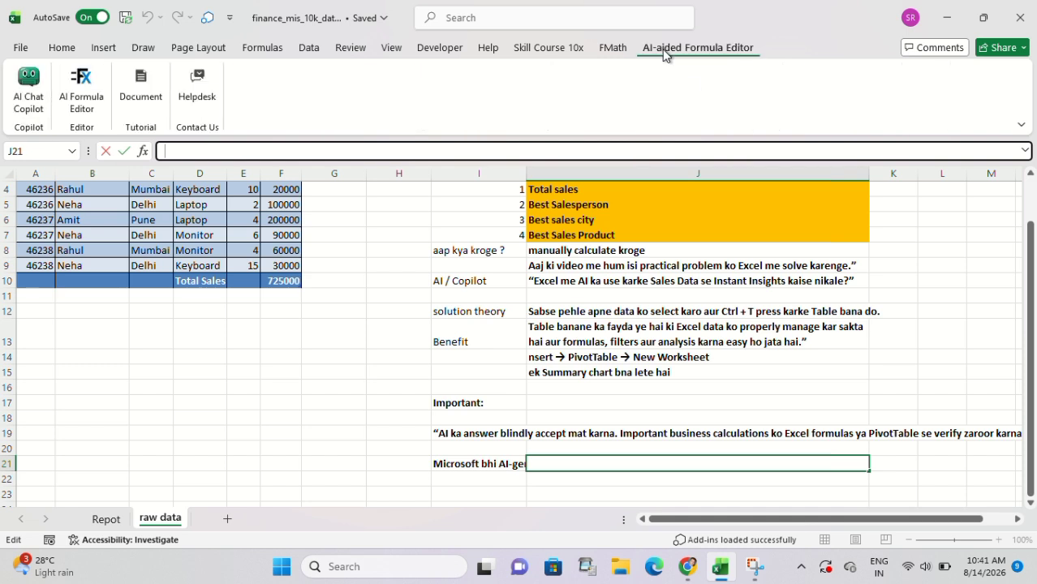
{"action": "left_click", "coordinate": [35, 101]}
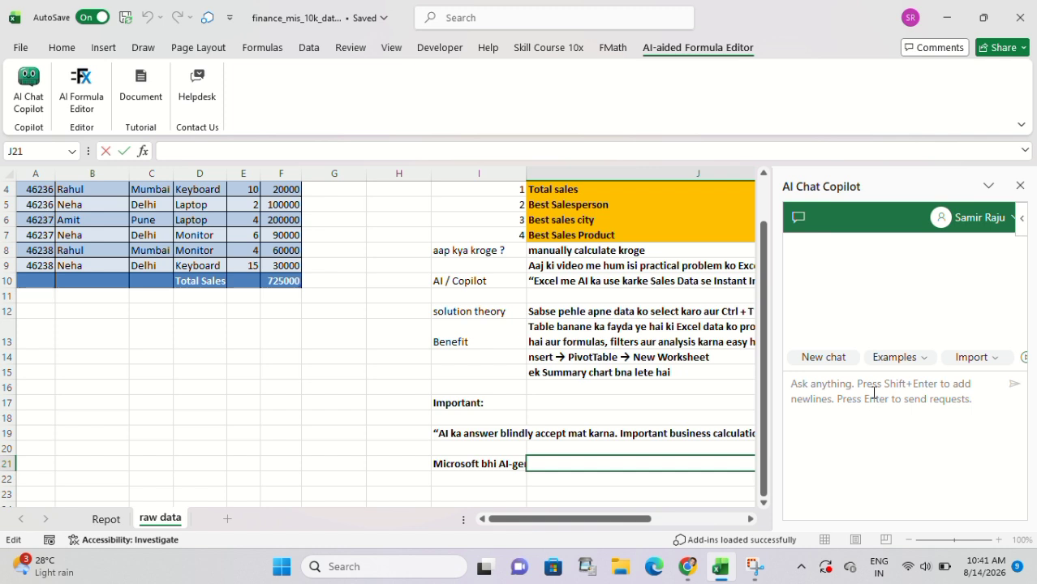
{"action": "key", "text": "Escape"}
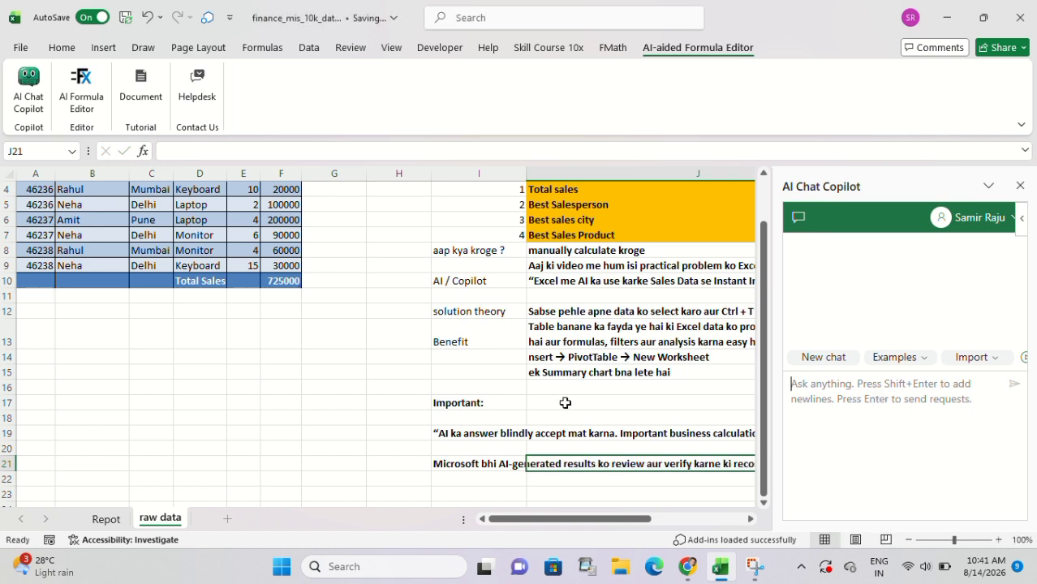
{"action": "left_click", "coordinate": [106, 519]}
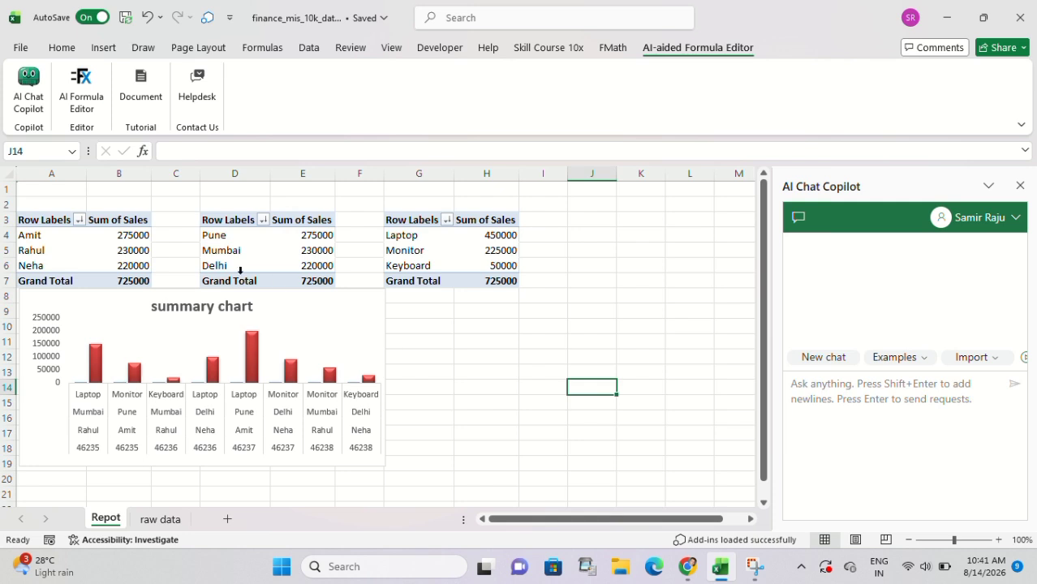
{"action": "left_click", "coordinate": [159, 520]}
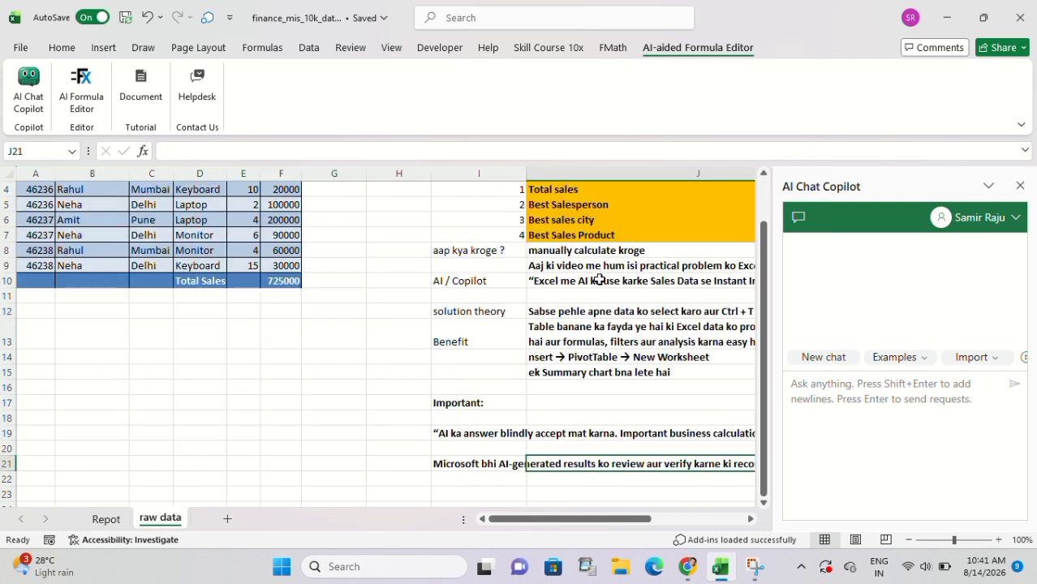
Copy the prompt "Analyze this sales data and tell me the top performing salesperson, city and product." from the browser chat into I22 of the raw data sheet.
{"action": "left_click", "coordinate": [598, 280]}
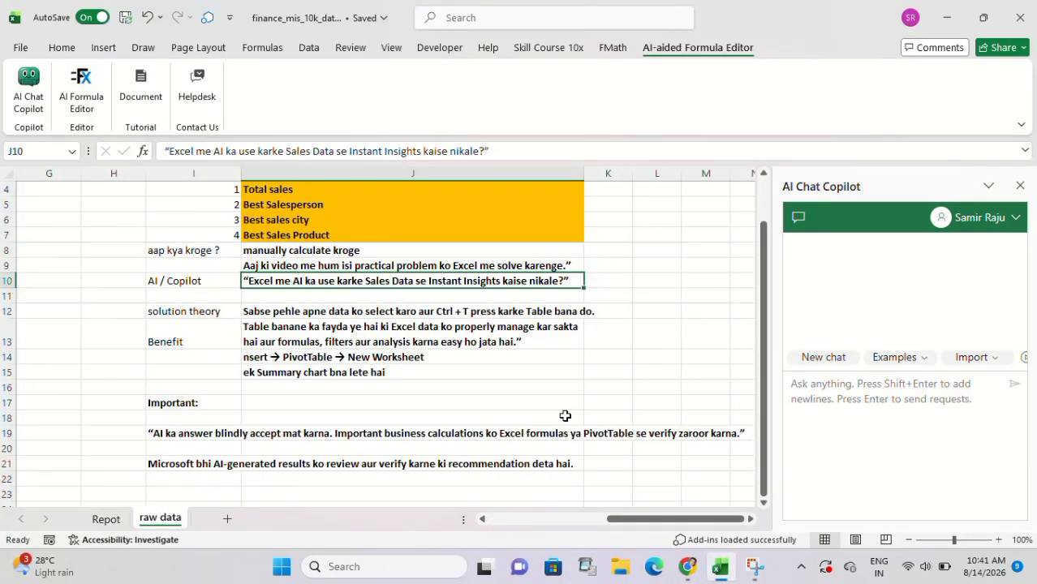
{"action": "mouse_move", "coordinate": [685, 566]}
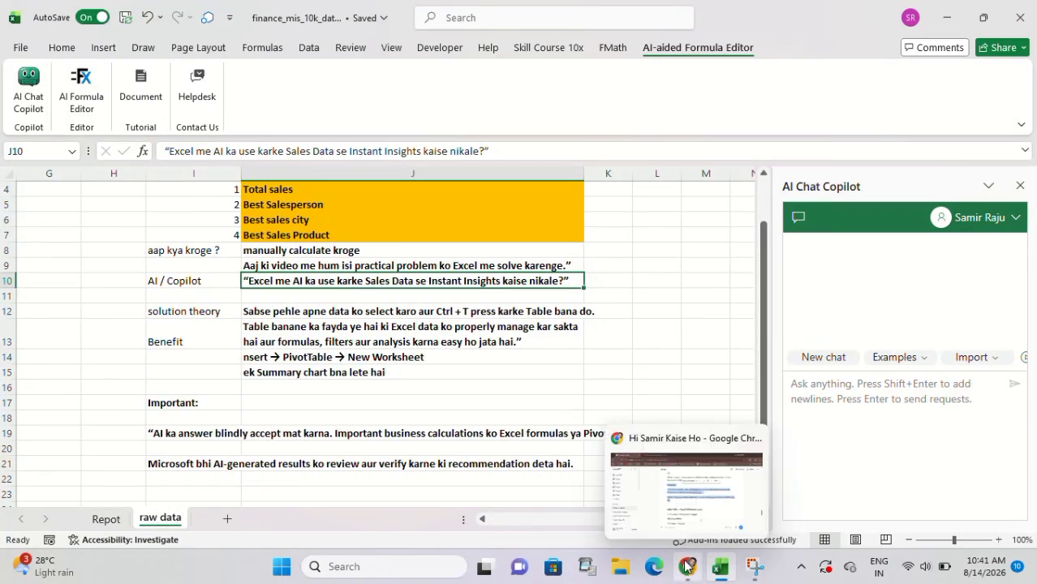
{"action": "left_click", "coordinate": [191, 484]}
{"action": "type", "text": "Analyze this sales data and tell me the top performing salesperson, city and product.’"}
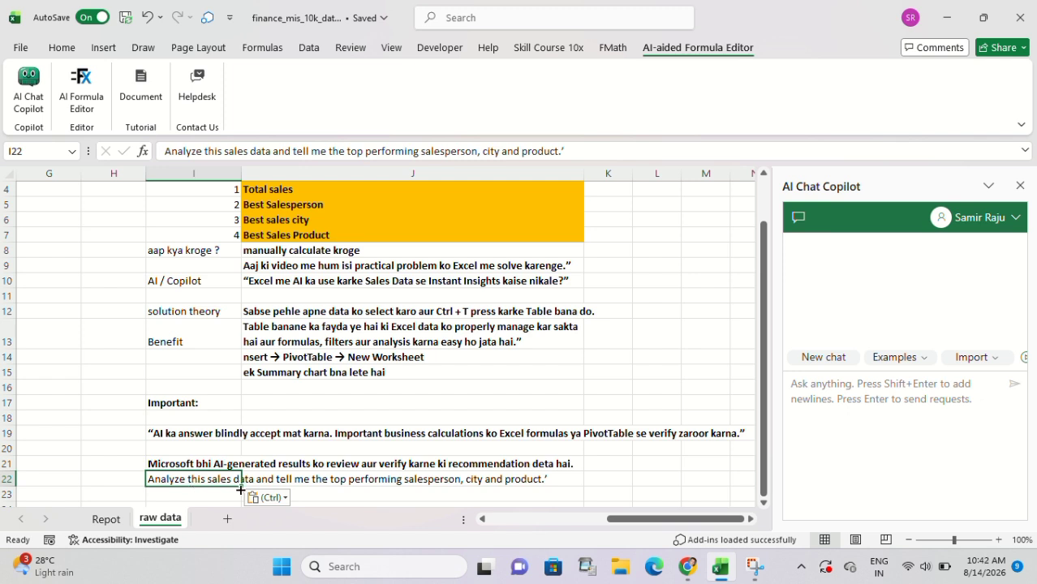
Send the AI Chat Copilot the same request to analyze the sales data for the top performing salesperson, city and product.
{"action": "left_click", "coordinate": [859, 401]}
{"action": "type", "text": "Analyze this sales data and tell me the top performing salesperson, city and product.'"}
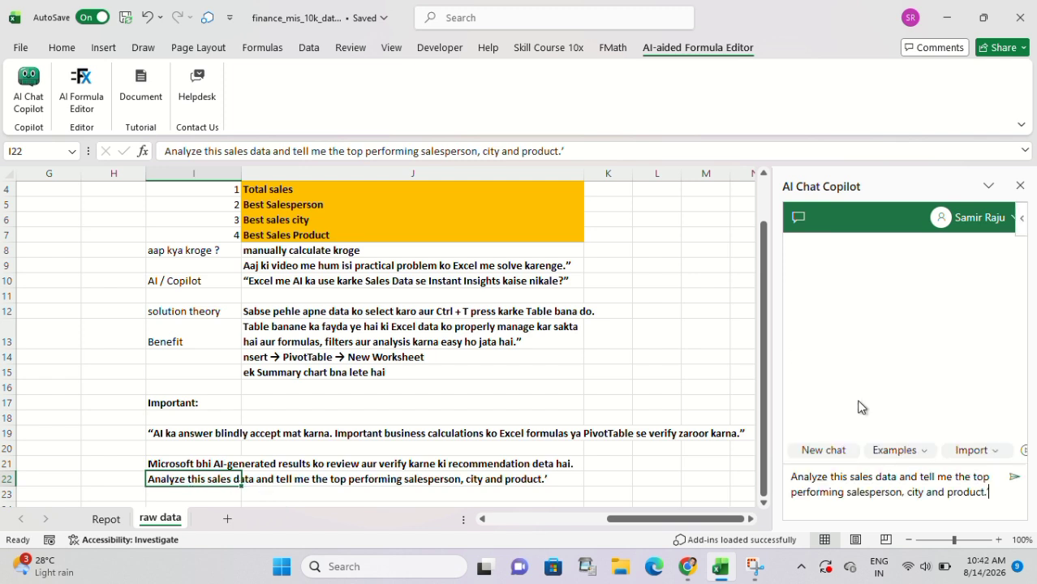
{"action": "left_click", "coordinate": [1016, 478]}
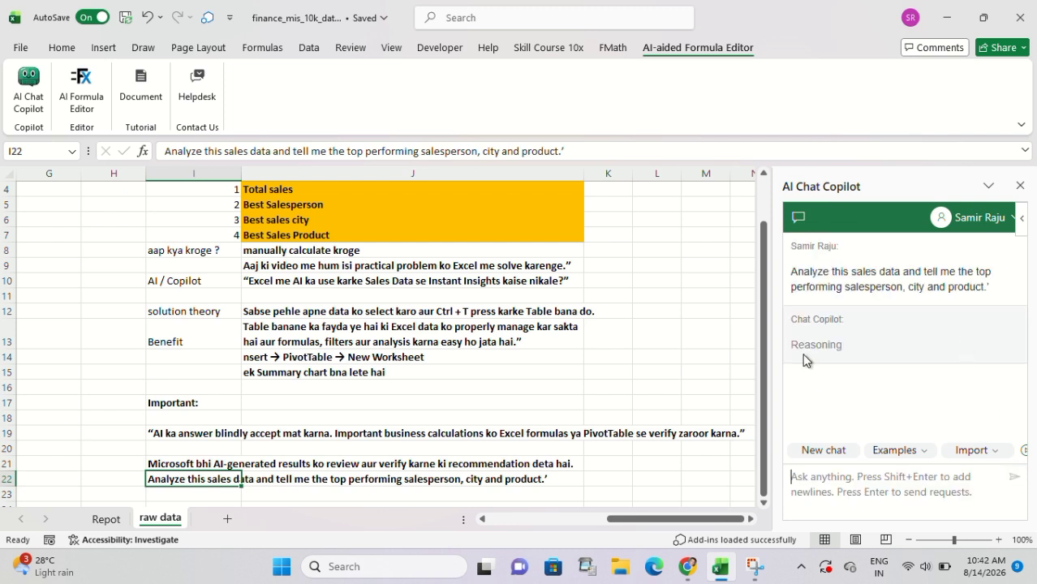
Compare the Copilot's salesperson, city and product breakdown with the three PivotTables on the Repot sheet.
{"action": "left_click", "coordinate": [105, 521]}
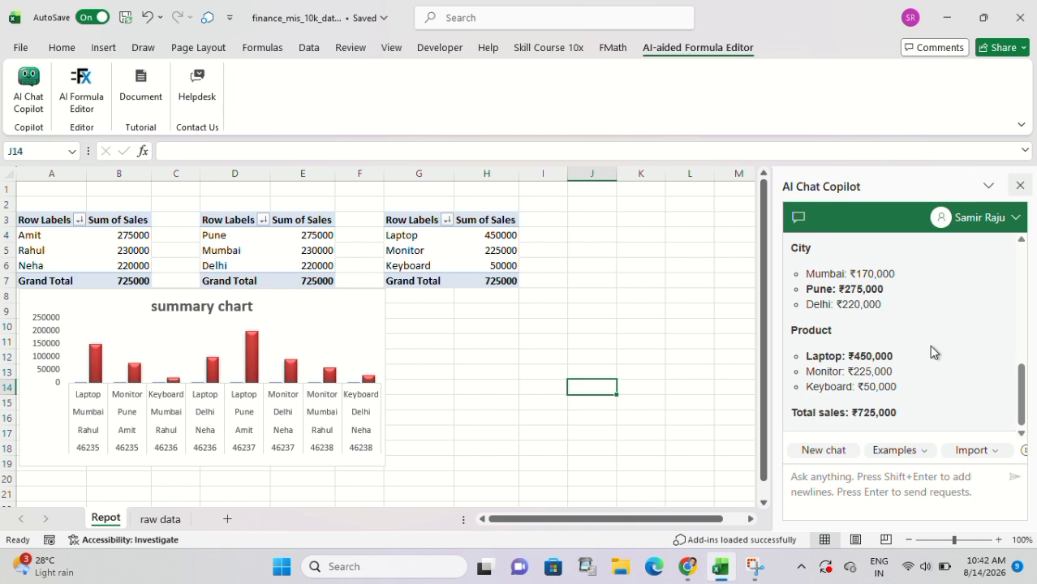
{"action": "left_click", "coordinate": [160, 519]}
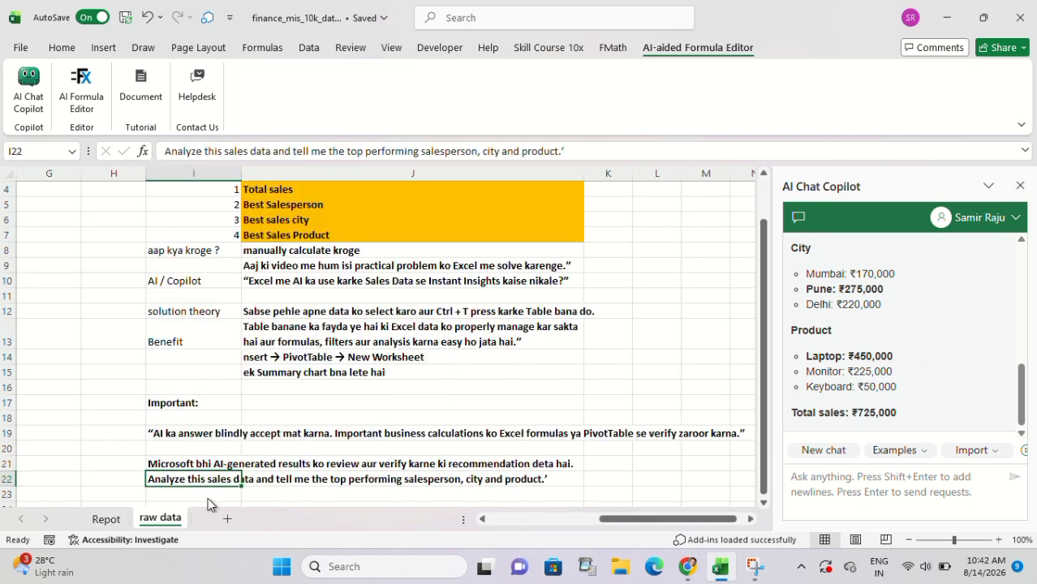
{"action": "left_click", "coordinate": [973, 451]}
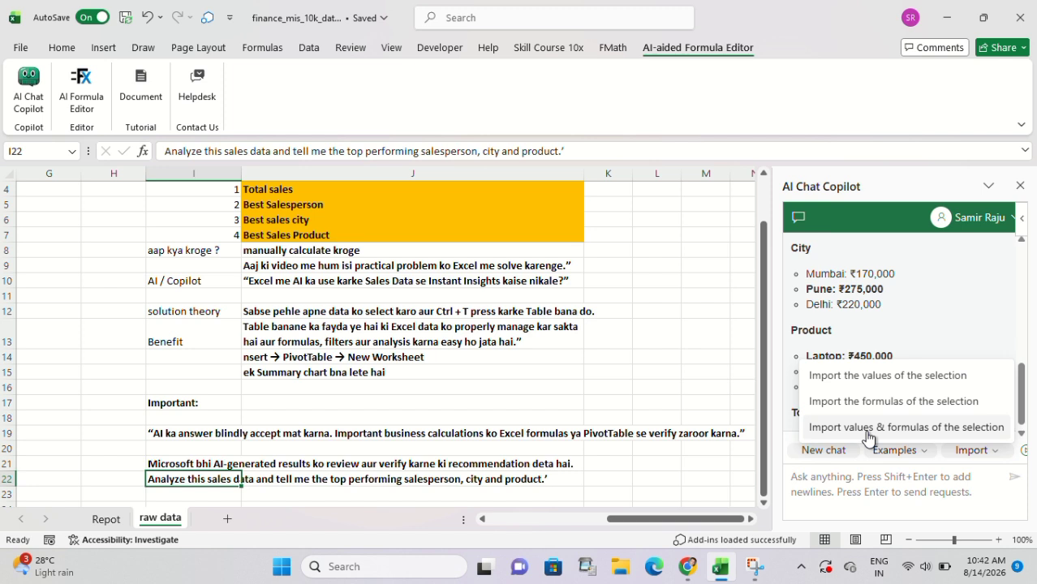
{"action": "scroll", "coordinate": [859, 309], "scroll_direction": "up", "scroll_amount": 1}
{"action": "scroll", "coordinate": [860, 309], "scroll_direction": "down", "scroll_amount": 1}
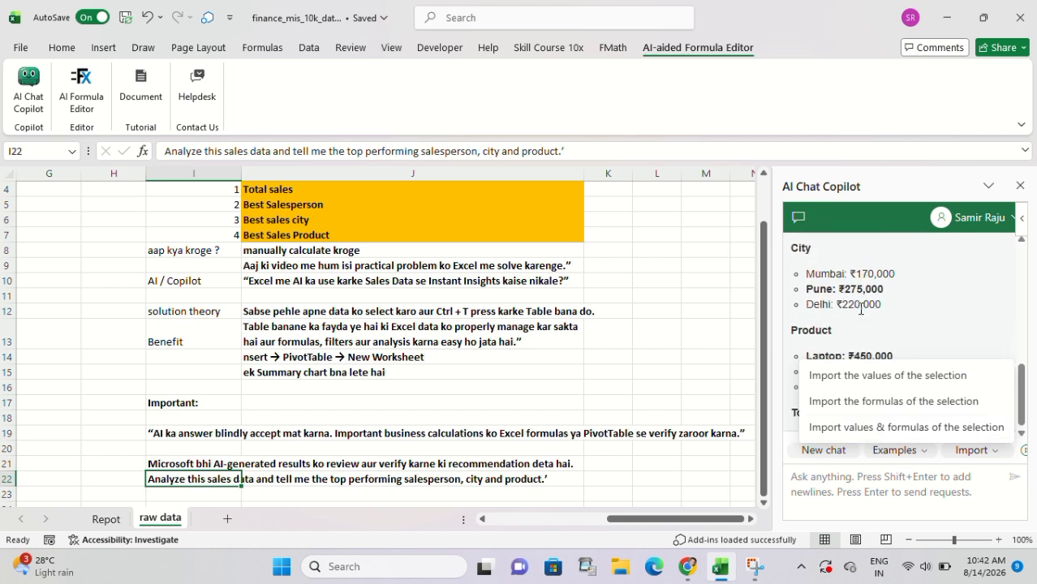
{"action": "scroll", "coordinate": [861, 309], "scroll_direction": "up", "scroll_amount": 3}
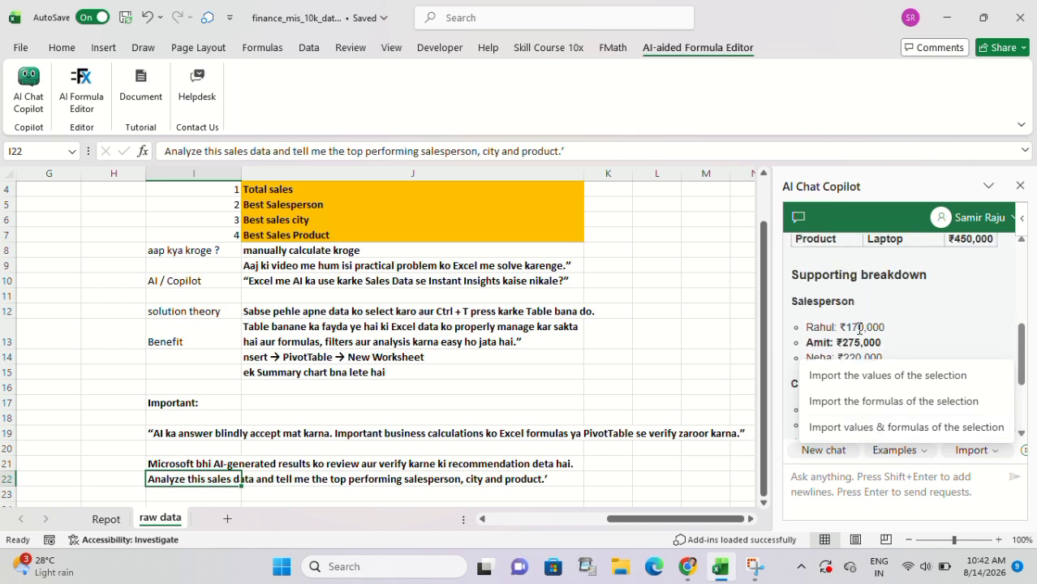
{"action": "scroll", "coordinate": [829, 339], "scroll_direction": "down", "scroll_amount": 1}
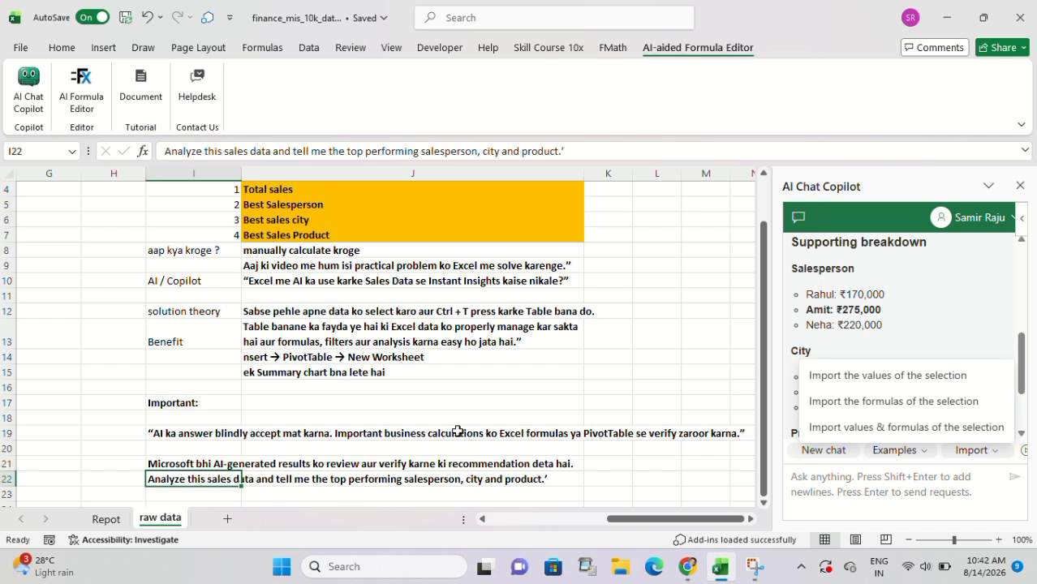
{"action": "left_click", "coordinate": [101, 519]}
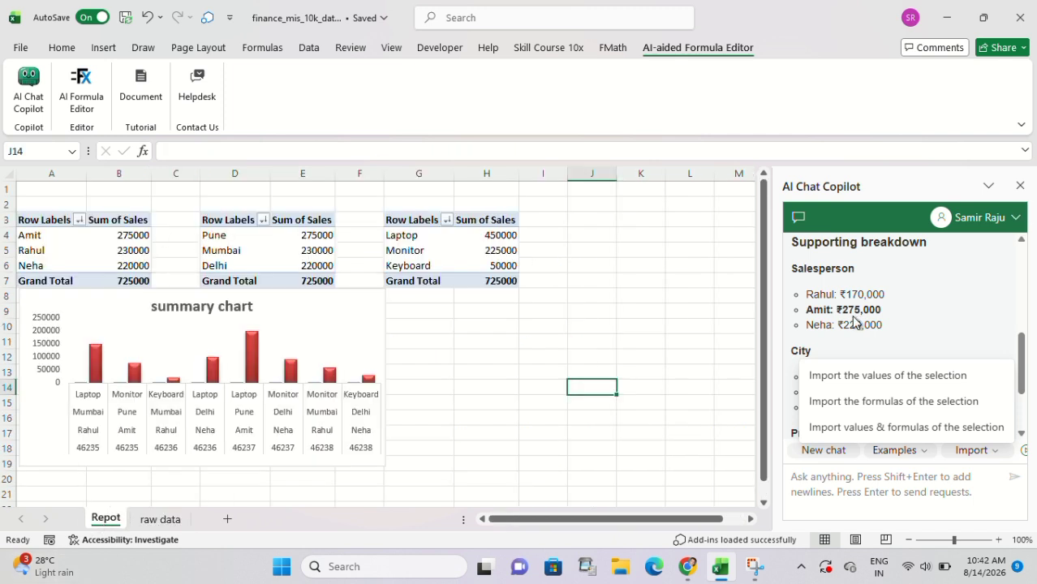
{"action": "scroll", "coordinate": [855, 317], "scroll_direction": "down", "scroll_amount": 1}
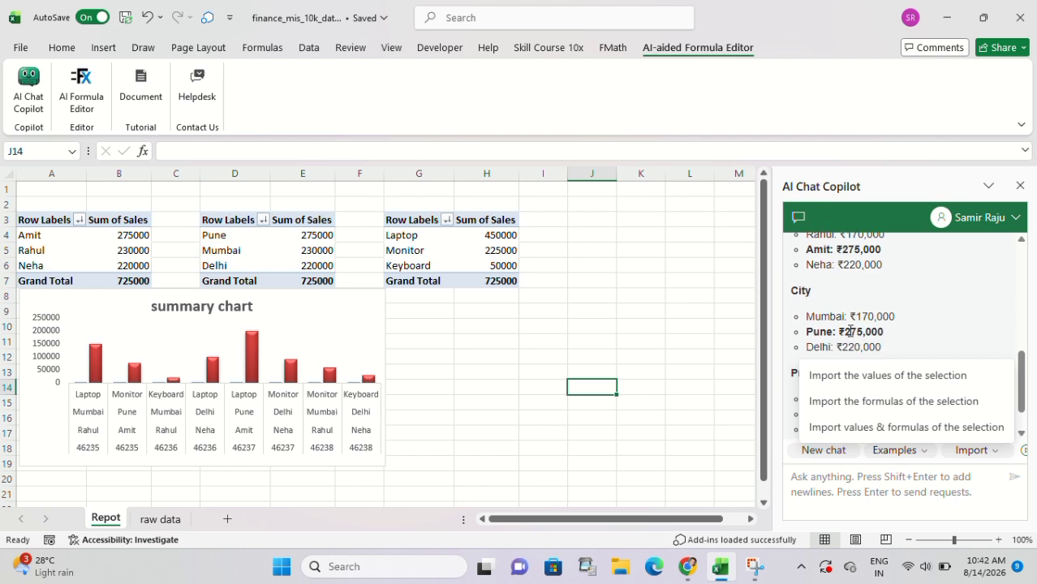
{"action": "left_click", "coordinate": [243, 236]}
{"action": "scroll", "coordinate": [887, 357], "scroll_direction": "down", "scroll_amount": 1}
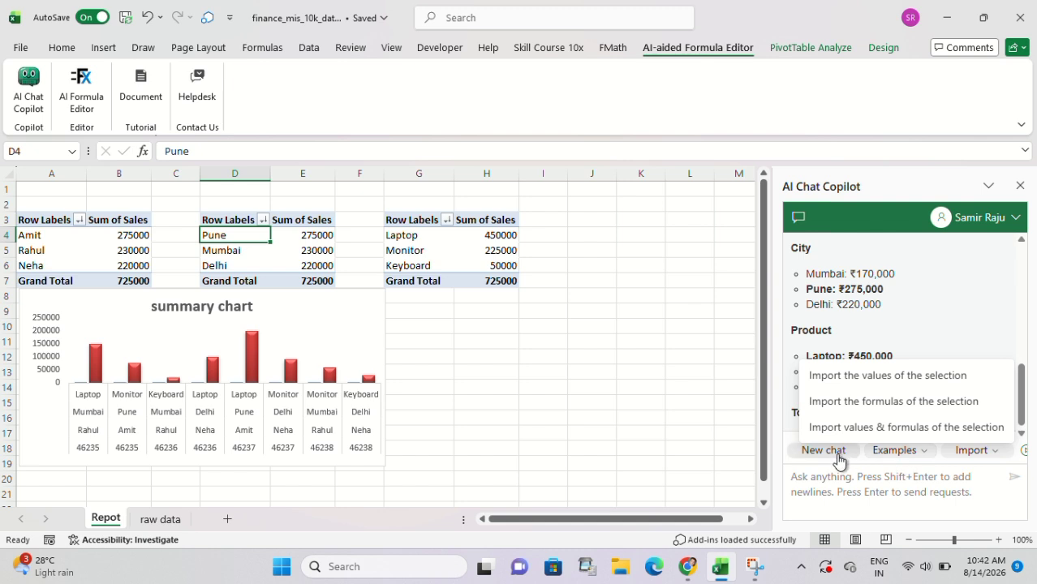
{"action": "left_click", "coordinate": [943, 343]}
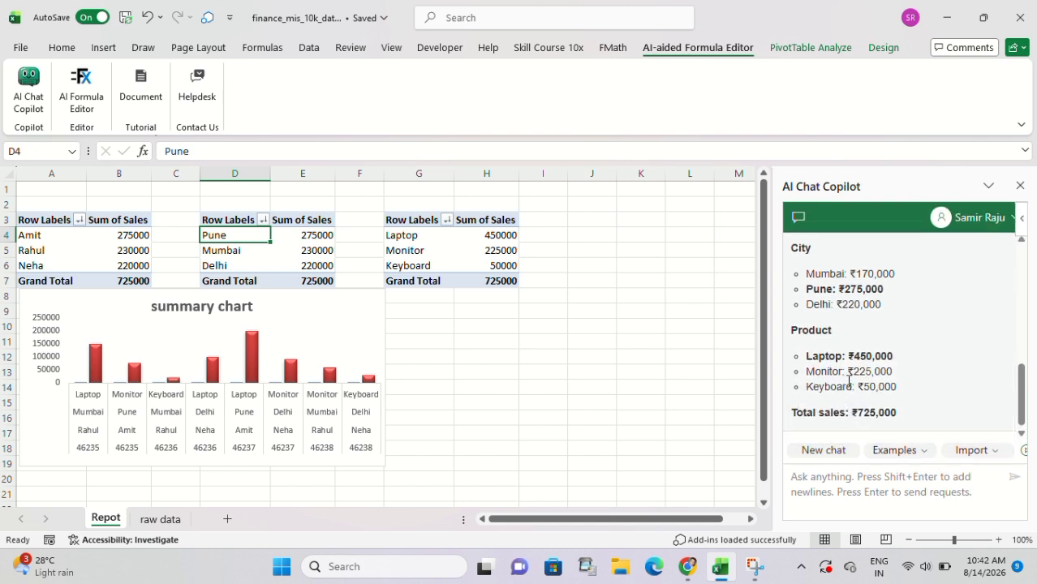
{"action": "left_click", "coordinate": [493, 237]}
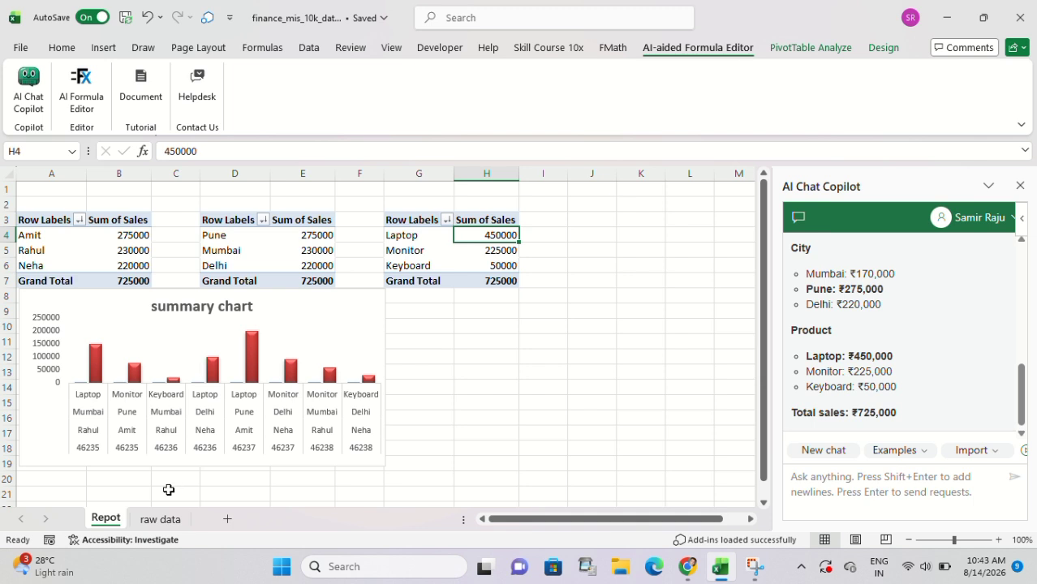
Check the Copilot's total sales against the table total in F10 of the raw data sheet and review its Sales Insights summary.
{"action": "left_click", "coordinate": [158, 519]}
{"action": "scroll", "coordinate": [97, 292], "scroll_direction": "left", "scroll_amount": 5}
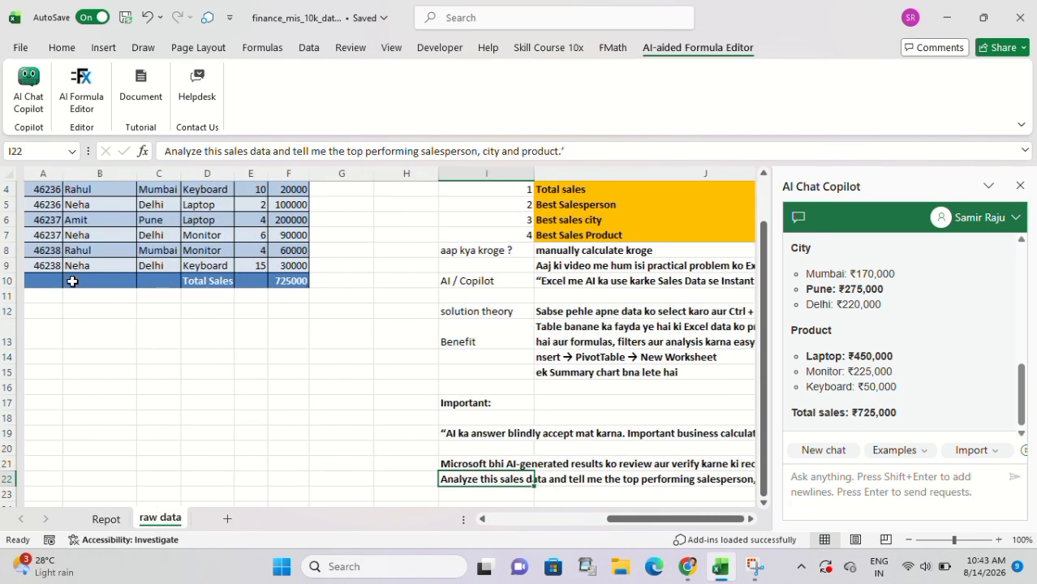
{"action": "left_click", "coordinate": [276, 280]}
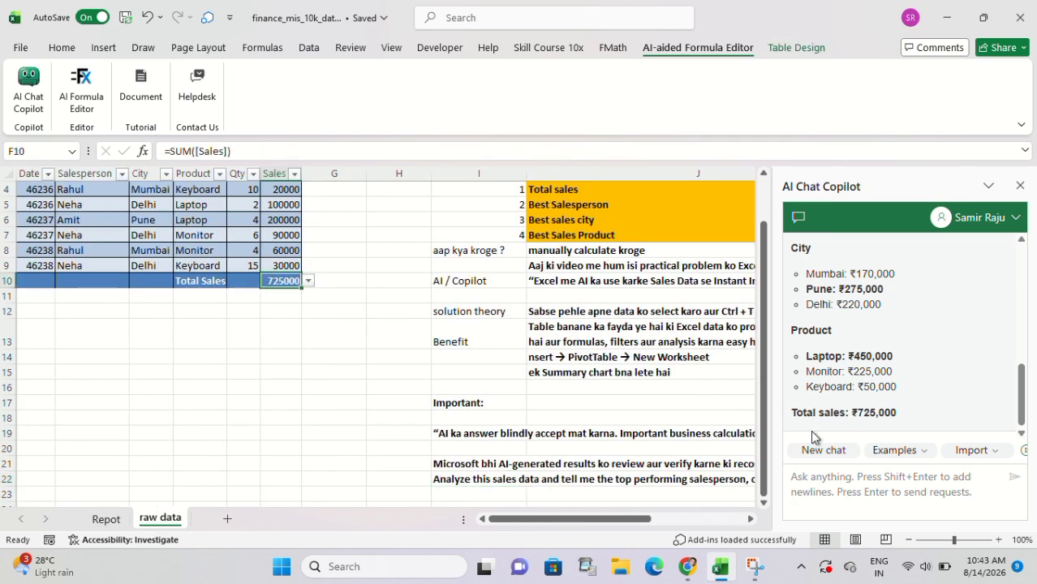
{"action": "scroll", "coordinate": [876, 353], "scroll_direction": "up", "scroll_amount": 2}
{"action": "scroll", "coordinate": [876, 354], "scroll_direction": "down", "scroll_amount": 1}
{"action": "scroll", "coordinate": [873, 346], "scroll_direction": "up", "scroll_amount": 2}
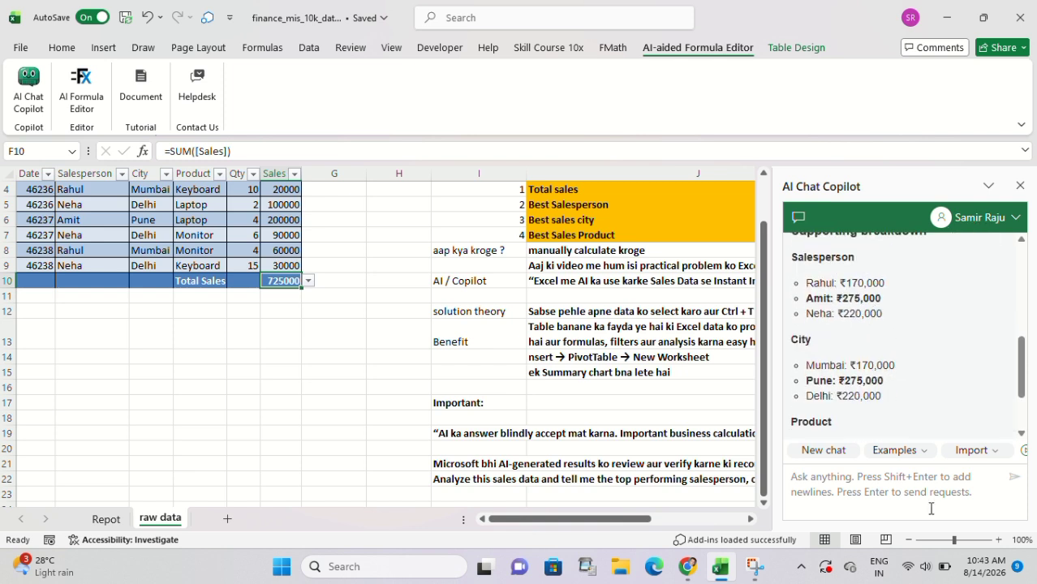
{"action": "scroll", "coordinate": [828, 418], "scroll_direction": "down", "scroll_amount": 2}
{"action": "scroll", "coordinate": [828, 418], "scroll_direction": "up", "scroll_amount": 10}
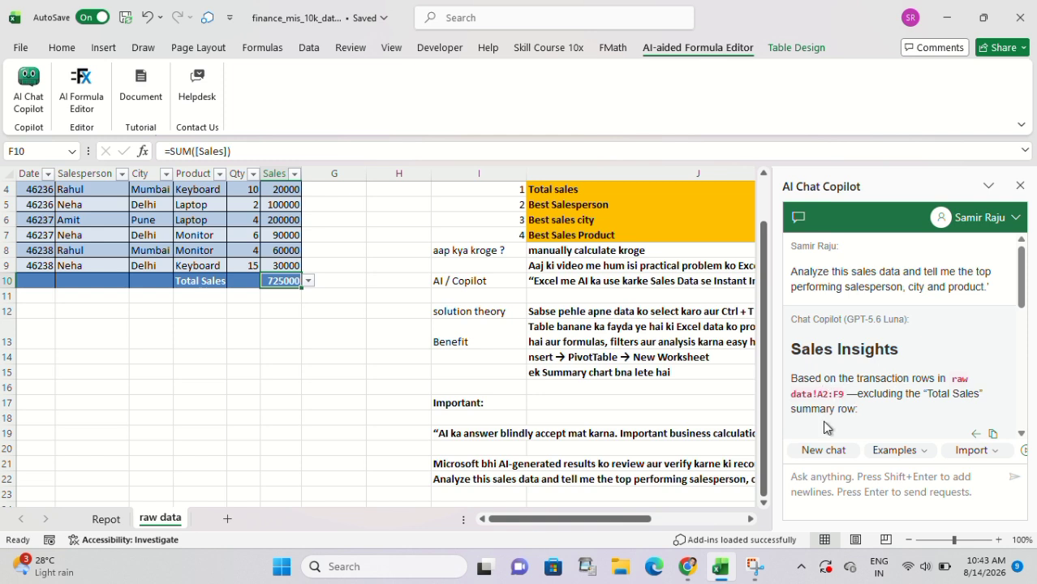
{"action": "scroll", "coordinate": [911, 416], "scroll_direction": "down", "scroll_amount": 1}
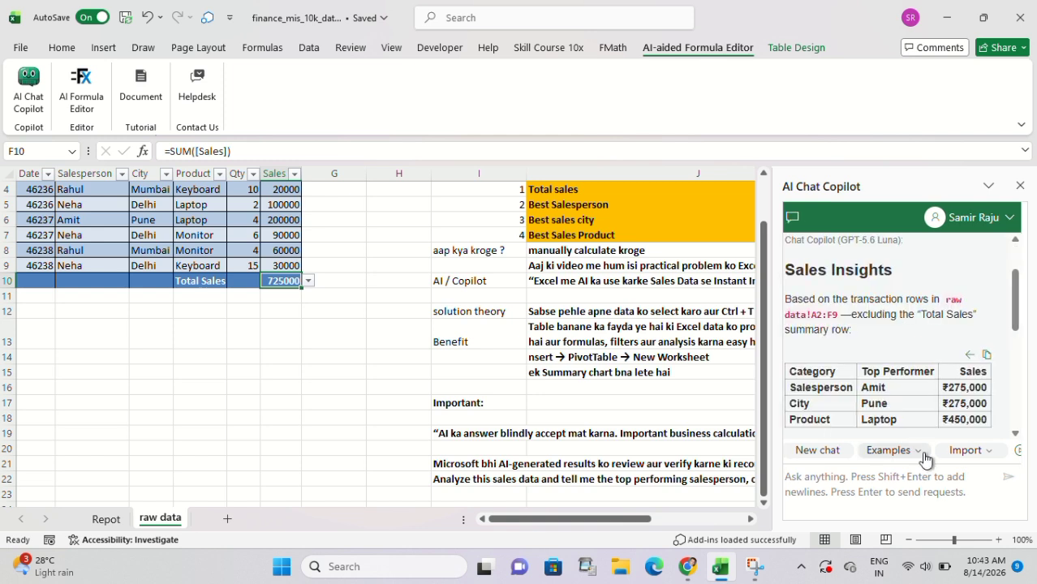
Import the values and formulas of the selected cell F10 into the AI Chat Copilot twice.
{"action": "left_click", "coordinate": [986, 456]}
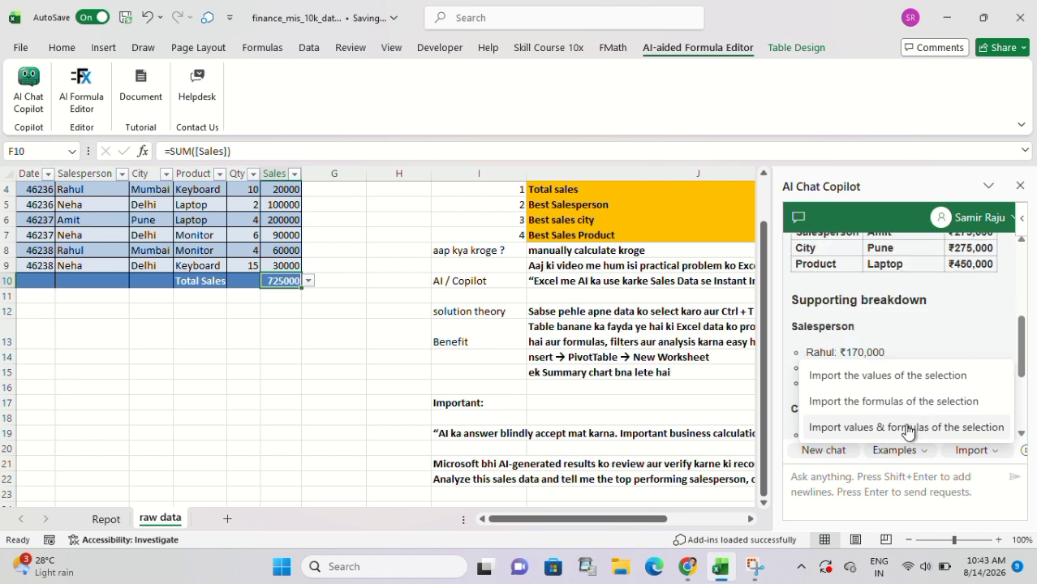
{"action": "left_click", "coordinate": [907, 430]}
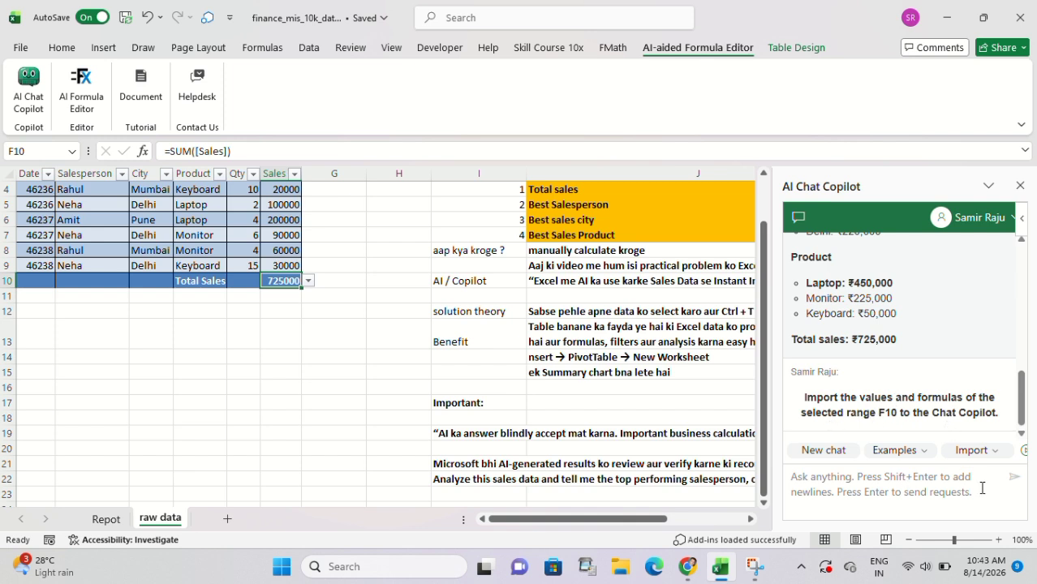
{"action": "left_click", "coordinate": [973, 449]}
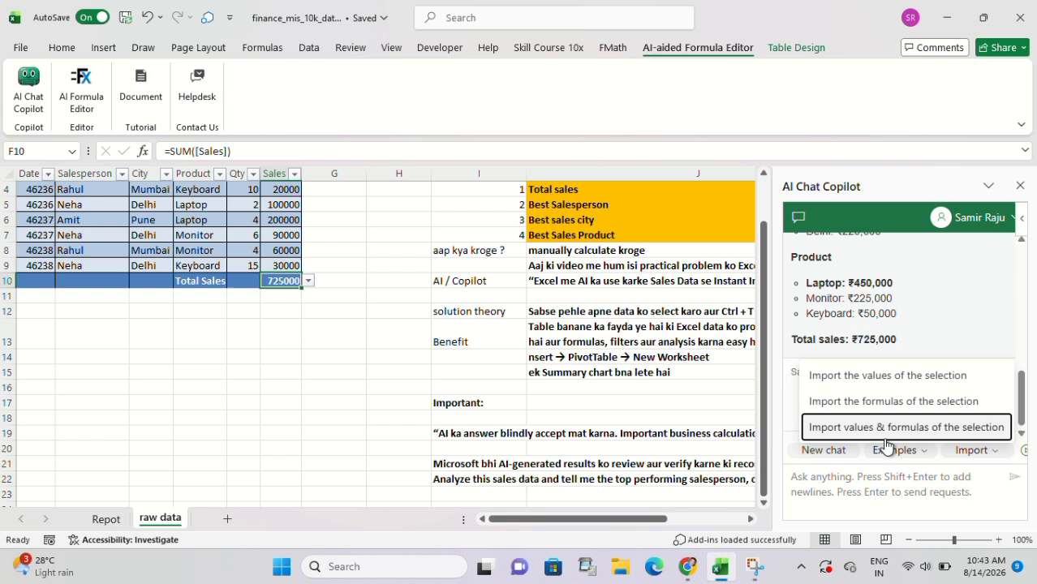
{"action": "left_click", "coordinate": [882, 431]}
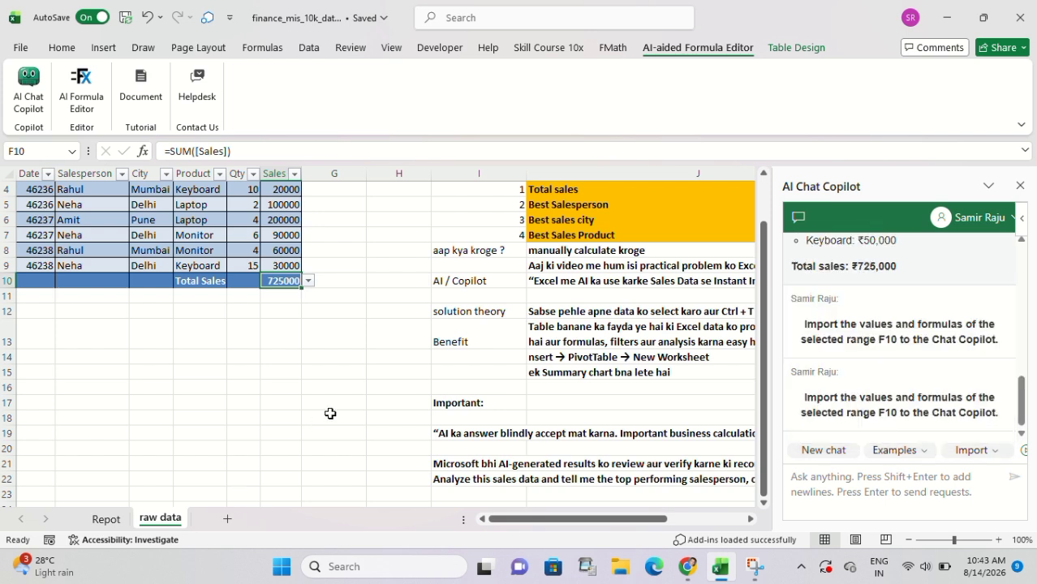
{"action": "scroll", "coordinate": [331, 415], "scroll_direction": "down", "scroll_amount": 4}
{"action": "scroll", "coordinate": [330, 414], "scroll_direction": "up", "scroll_amount": 5}
{"action": "scroll", "coordinate": [330, 413], "scroll_direction": "up", "scroll_amount": 1}
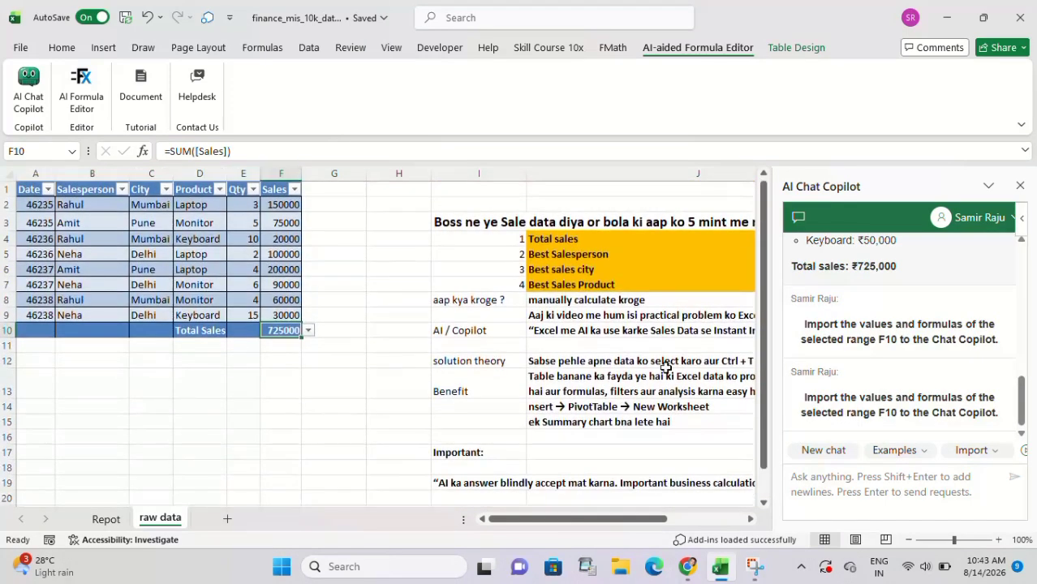